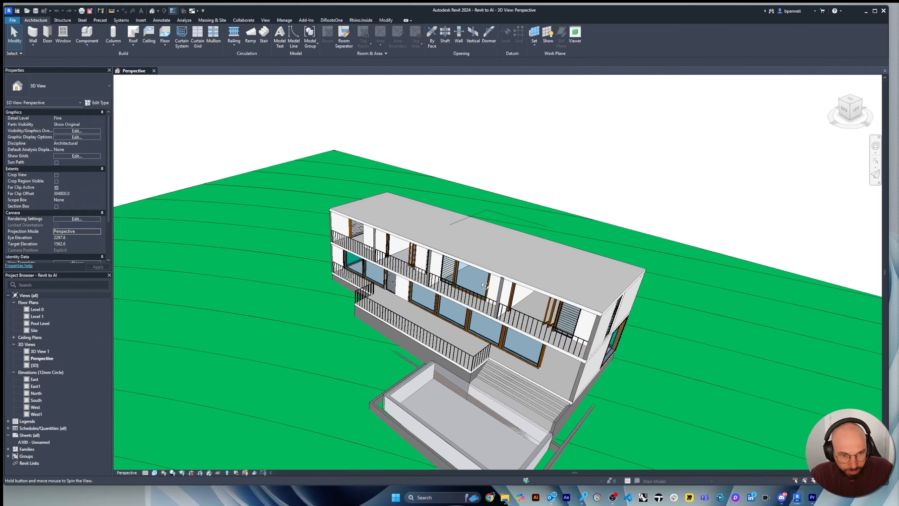
Examine the two-storey house, its terrace and its pool from several angles in the perspective view
scroll(481, 256, "up", 2)
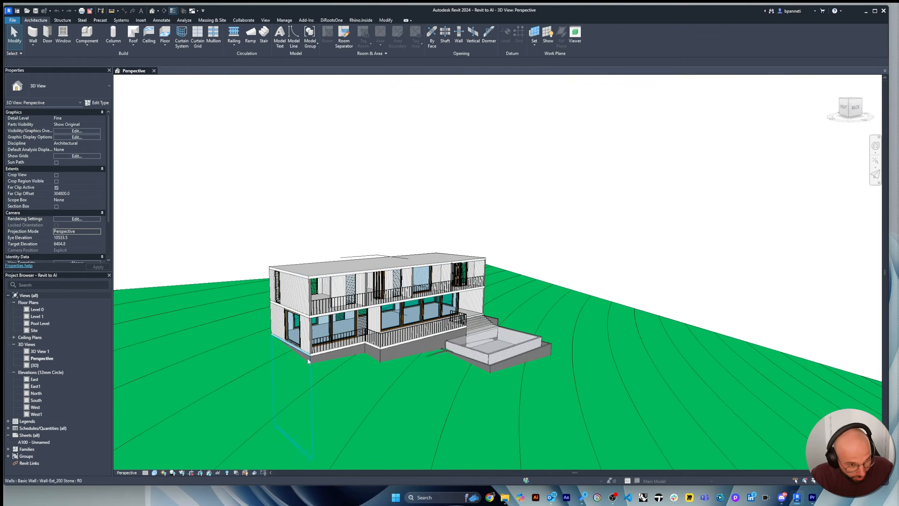
left_click(315, 326)
middle_click_drag(535, 389, 361, 379, "shift")
scroll(309, 221, "down", 5)
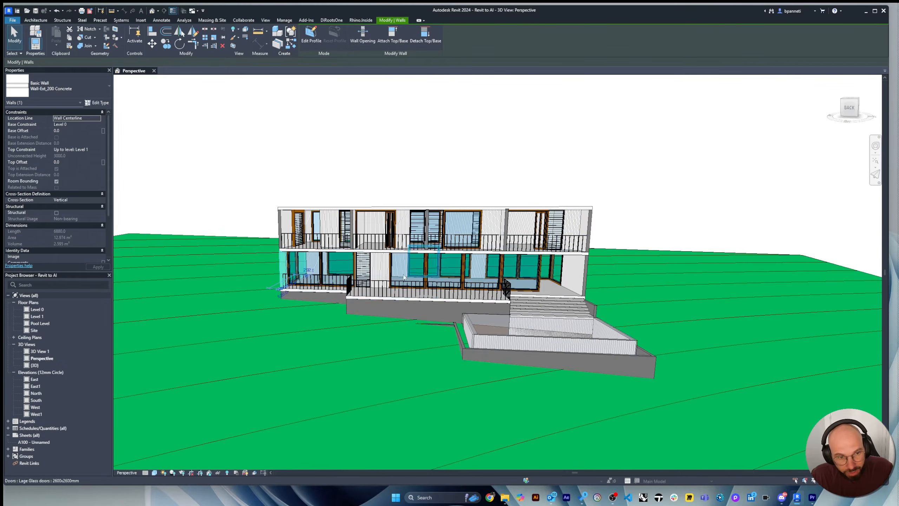
middle_click_drag(410, 282, 424, 302, "shift")
scroll(432, 306, "down", 2)
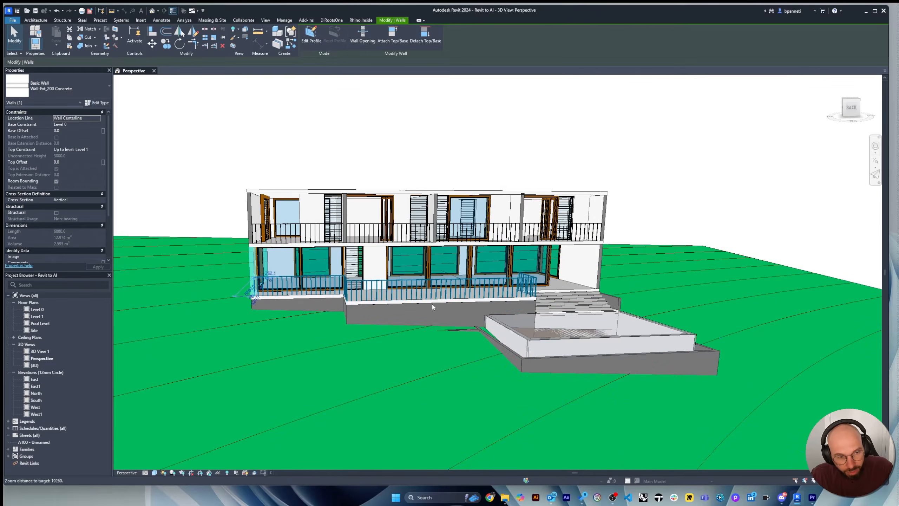
middle_click_drag(505, 315, 522, 333, "shift")
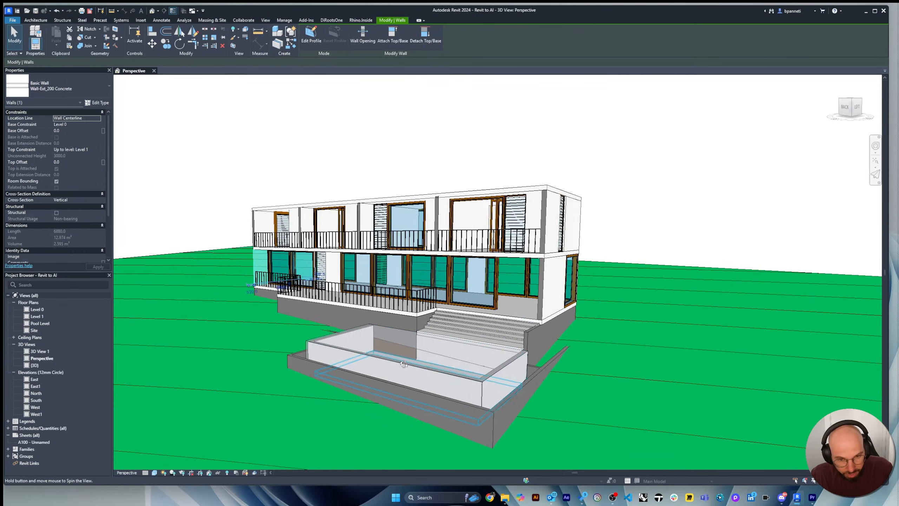
middle_click_drag(403, 364, 475, 363, "shift")
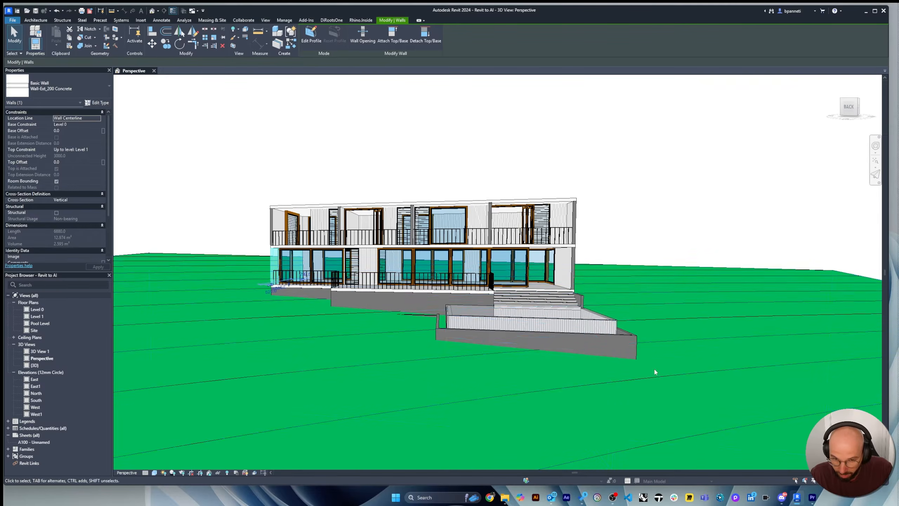
middle_click_drag(538, 361, 487, 350, "shift")
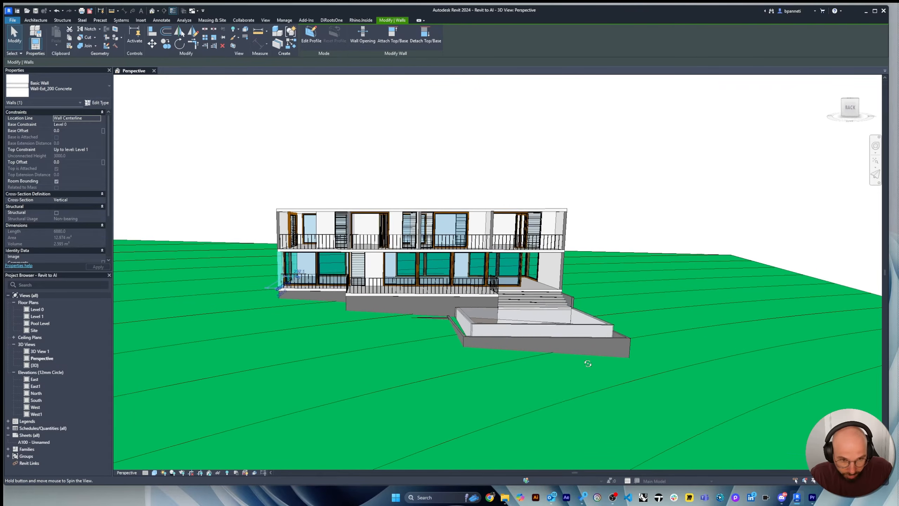
middle_click_drag(588, 364, 583, 360, "shift")
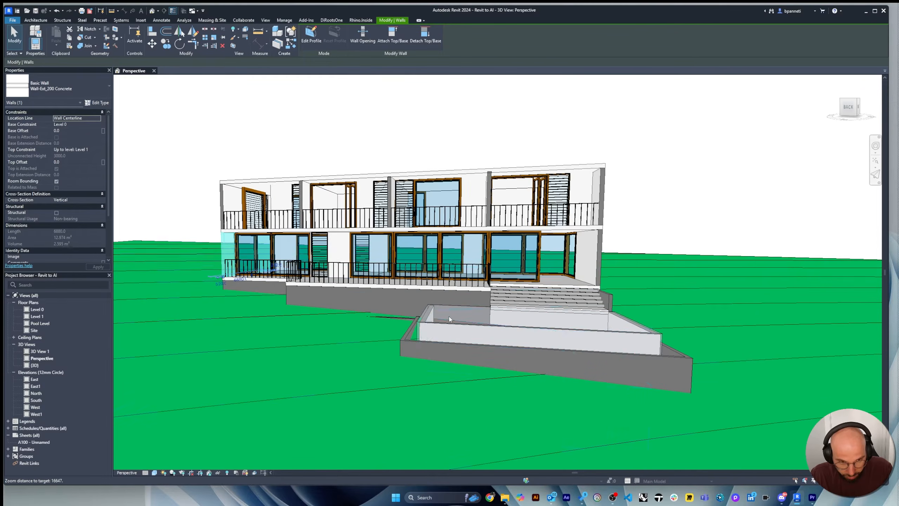
Inspect the pool mass, the upper-floor bifold door and the adjacent louvre window on the rear facade
left_click(449, 310)
middle_click_drag(448, 309, 383, 266, "shift")
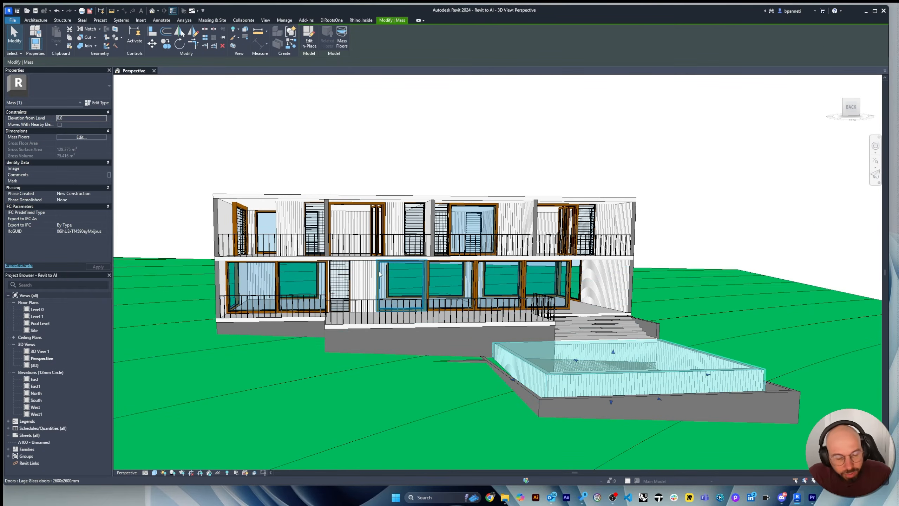
left_click(376, 217)
mouse_move(376, 216)
middle_mouse_down("shift")
mouse_move(301, 284)
mouse_move(379, 233)
middle_mouse_up("shift")
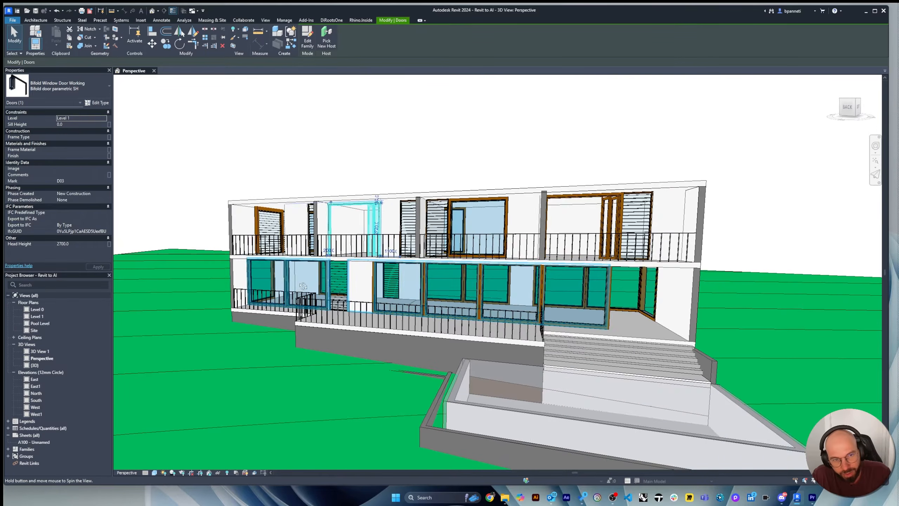
left_click(411, 213)
scroll(411, 214, "up", 3)
scroll(389, 223, "down", 3)
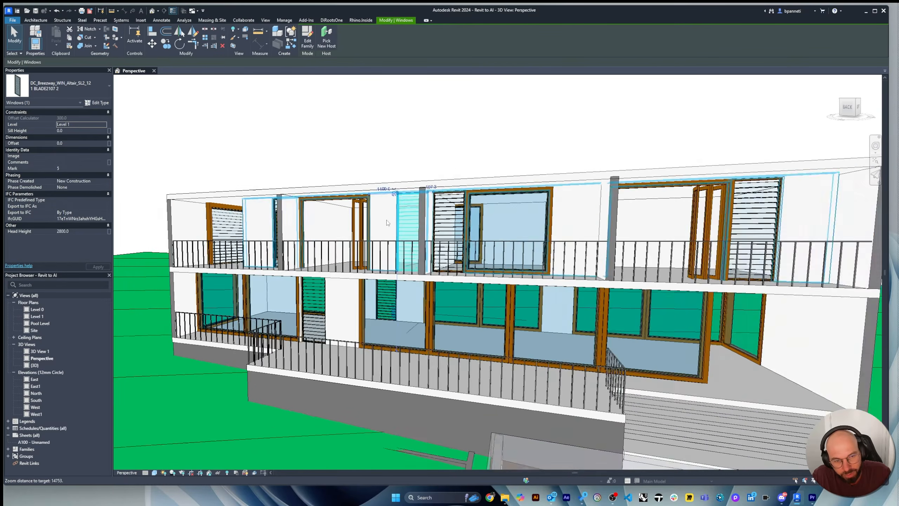
middle_click_drag(426, 245, 385, 272, "shift")
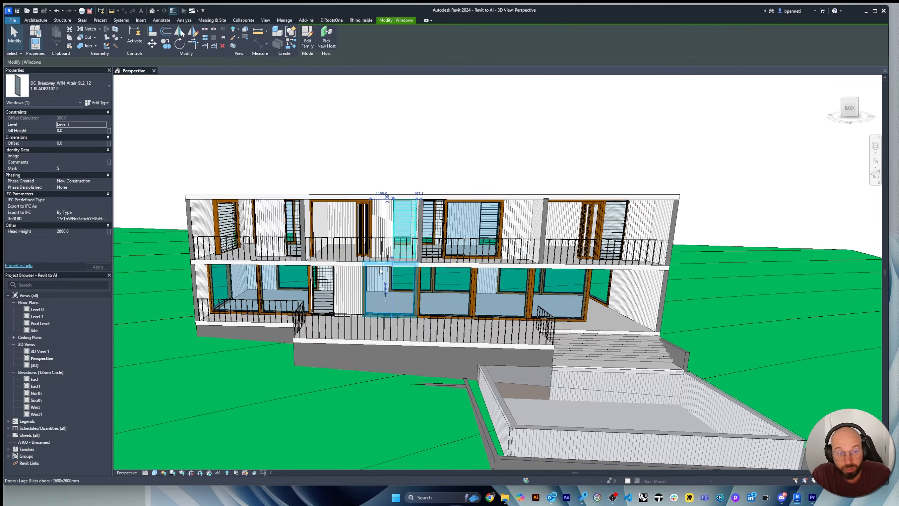
middle_click_drag(377, 340, 362, 328, "shift")
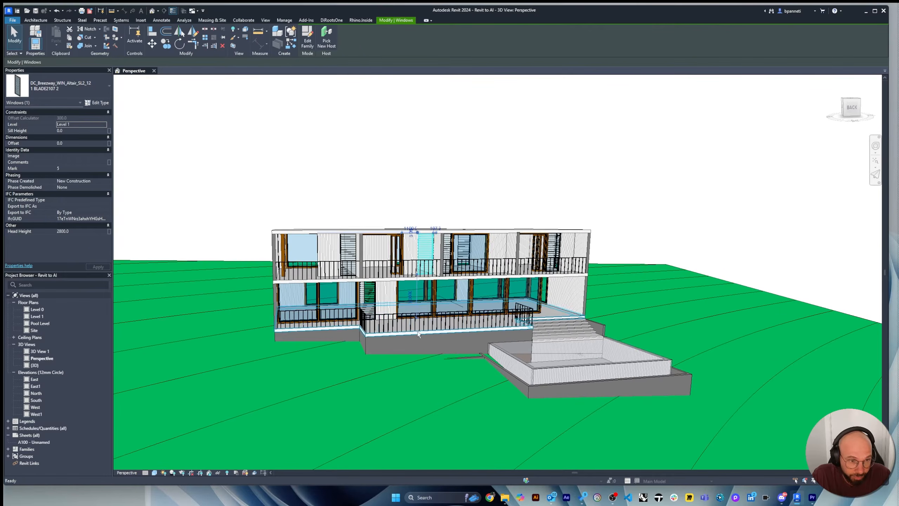
Inspect the large glass door at the ground floor's far end and review the whole rear facade
scroll(305, 308, "up", 2)
middle_click_drag(368, 328, 286, 285, "shift")
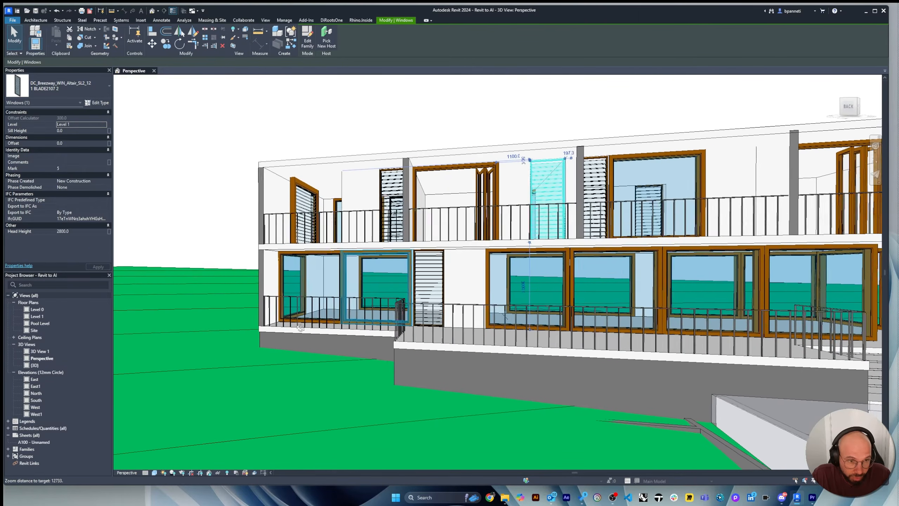
scroll(286, 285, "up", 2)
left_click(288, 288)
scroll(290, 290, "down", 3)
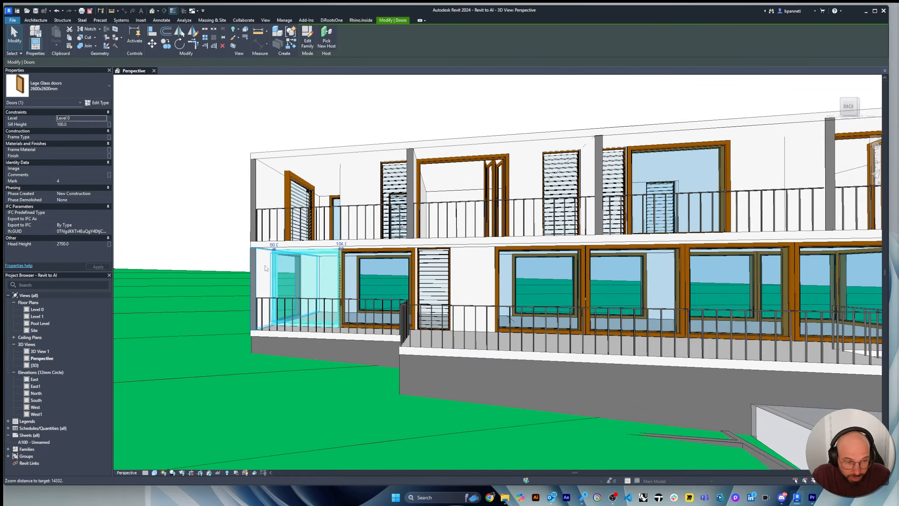
scroll(291, 291, "down", 3)
scroll(317, 279, "down", 2)
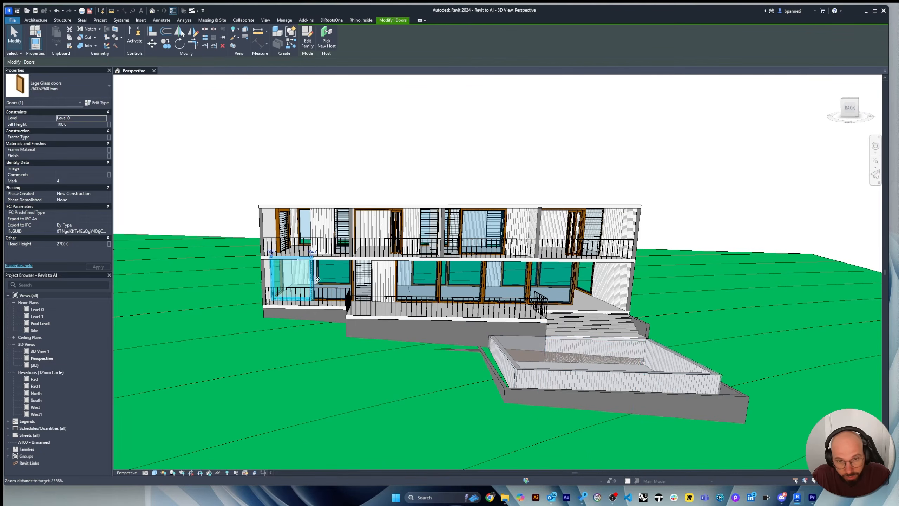
middle_click_drag(586, 347, 584, 293, "shift")
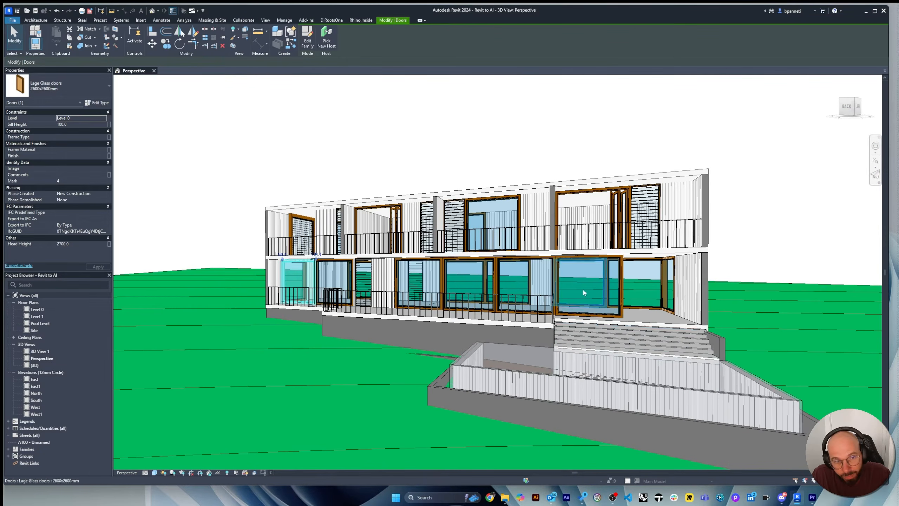
middle_click_drag(398, 290, 372, 299, "shift")
scroll(371, 297, "down", 3)
left_click(471, 186)
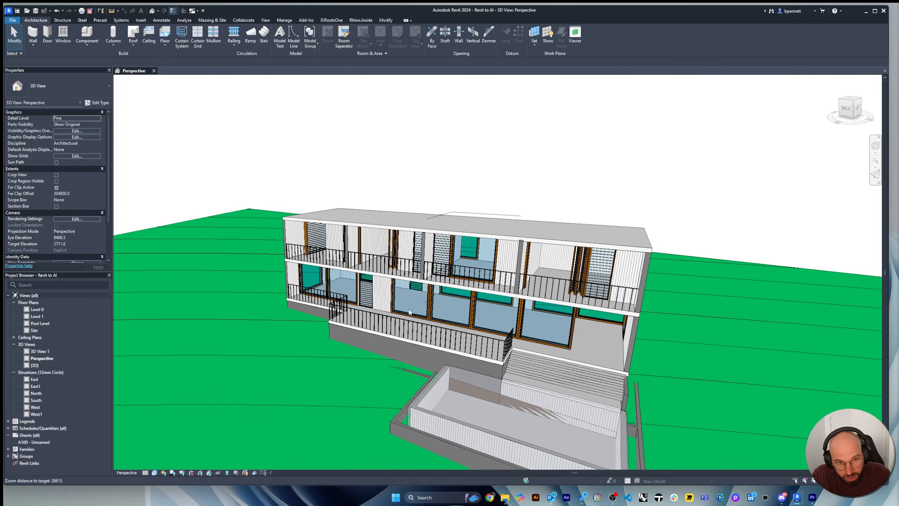
middle_click_drag(438, 345, 429, 285, "shift")
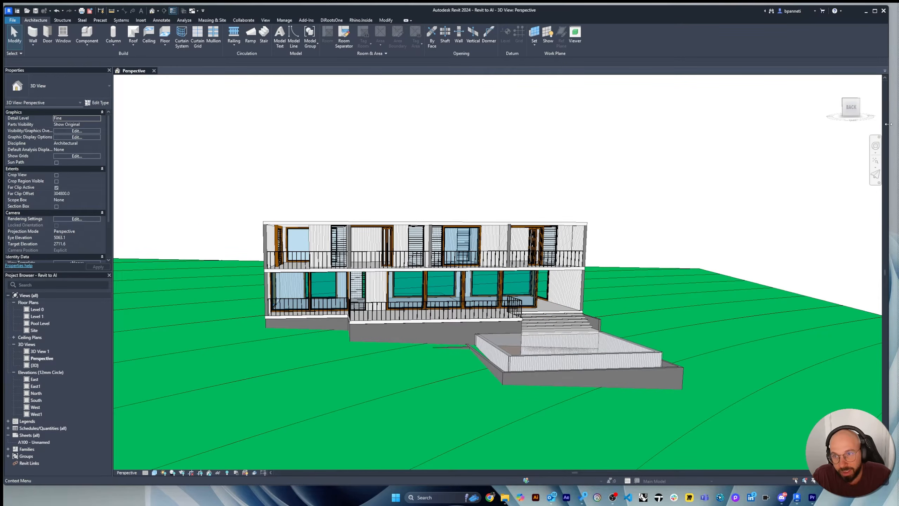
Narrow the Revit window and frame the perspective from a low viewpoint facing the rear facade and pool
left_click_drag(888, 124, 733, 145)
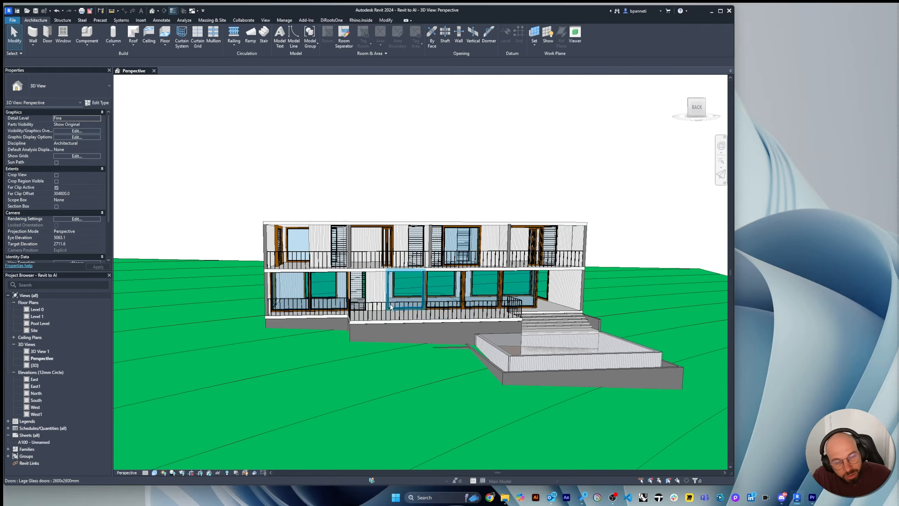
middle_click_drag(391, 307, 383, 336, "shift")
scroll(249, 280, "down", 3)
scroll(463, 364, "up", 4)
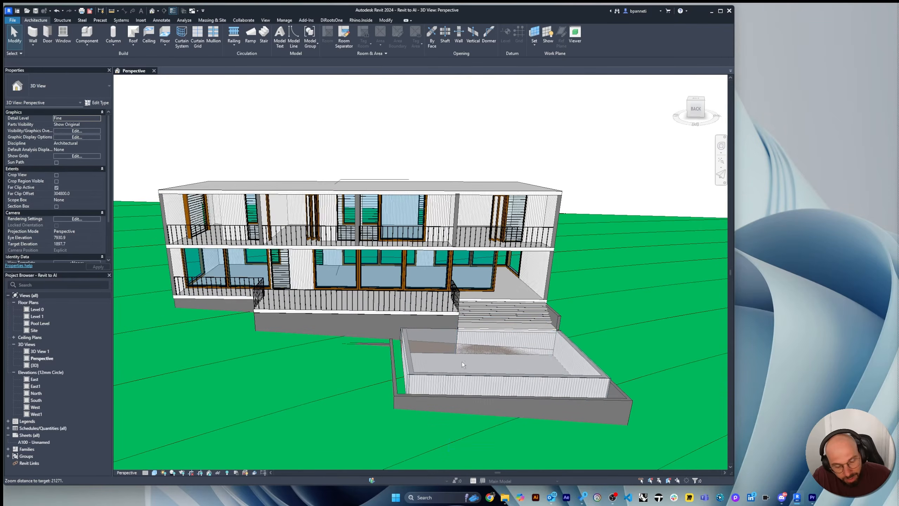
middle_click_drag(462, 361, 455, 332, "shift")
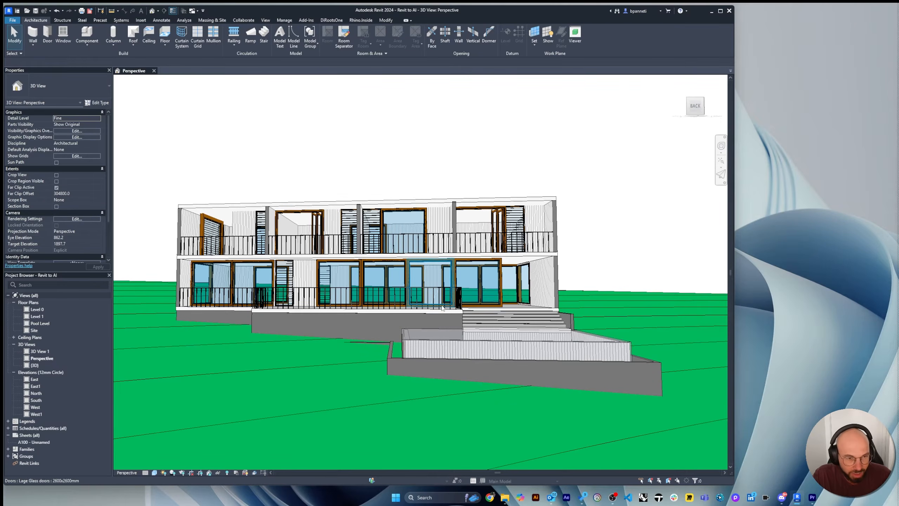
middle_click_drag(442, 308, 481, 313, "shift")
scroll(480, 345, "up", 2)
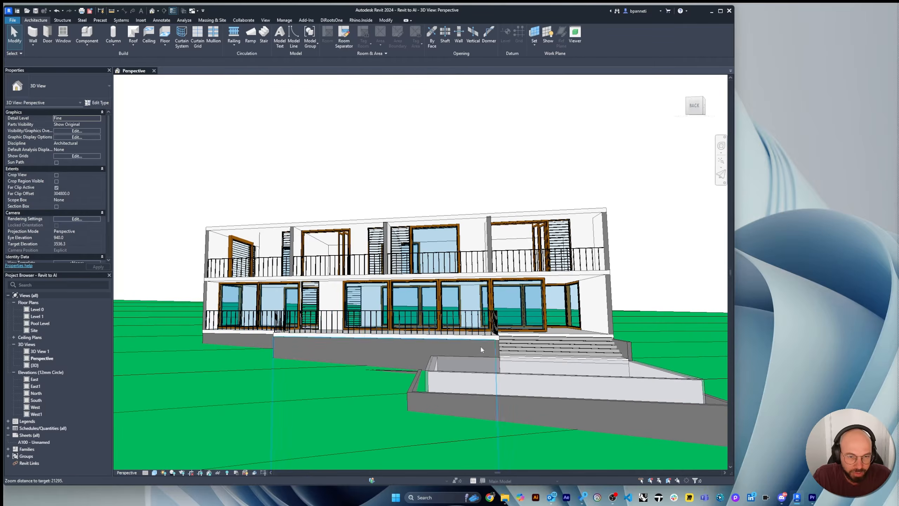
middle_click_drag(480, 349, 516, 351, "shift")
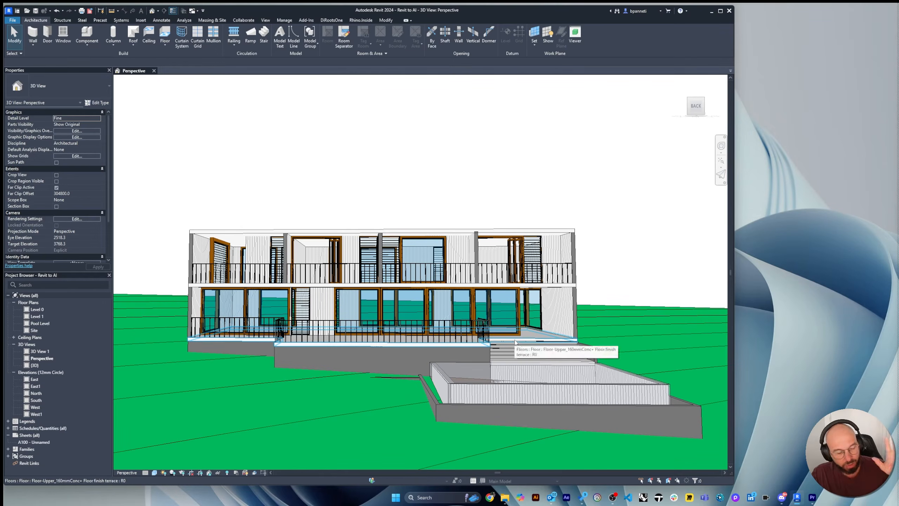
middle_click_drag(594, 352, 522, 381, "shift")
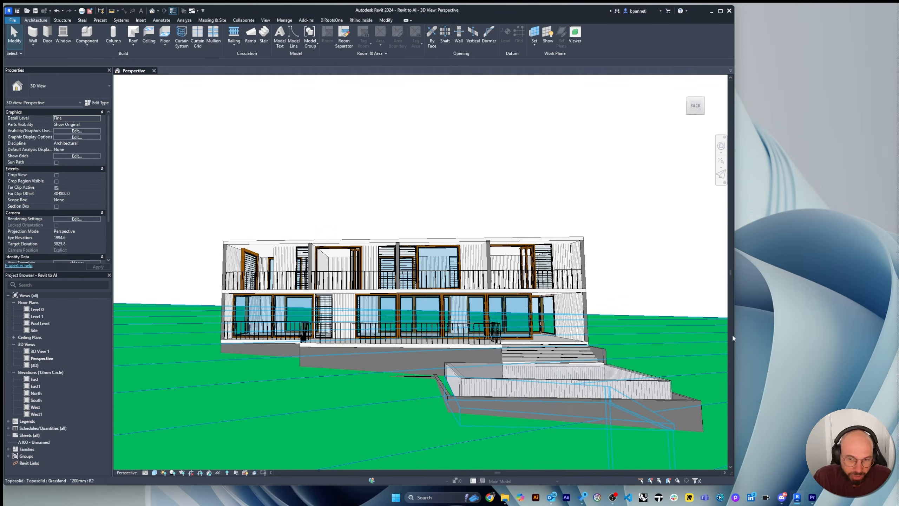
Narrow the Revit window slightly and launch ComfyUI with run_nvidia_gpu from the ComfyUI_windows_portable folder on the E: drive
left_click_drag(734, 333, 710, 336)
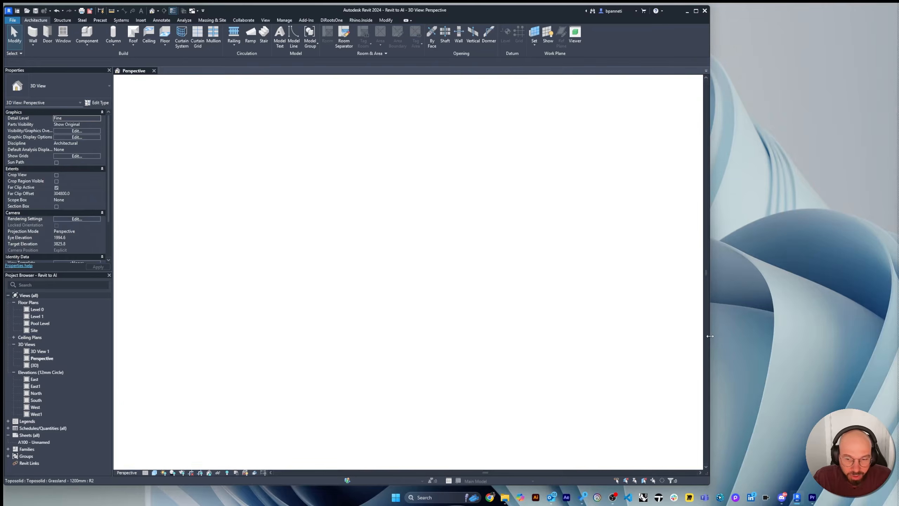
mouse_move(505, 500)
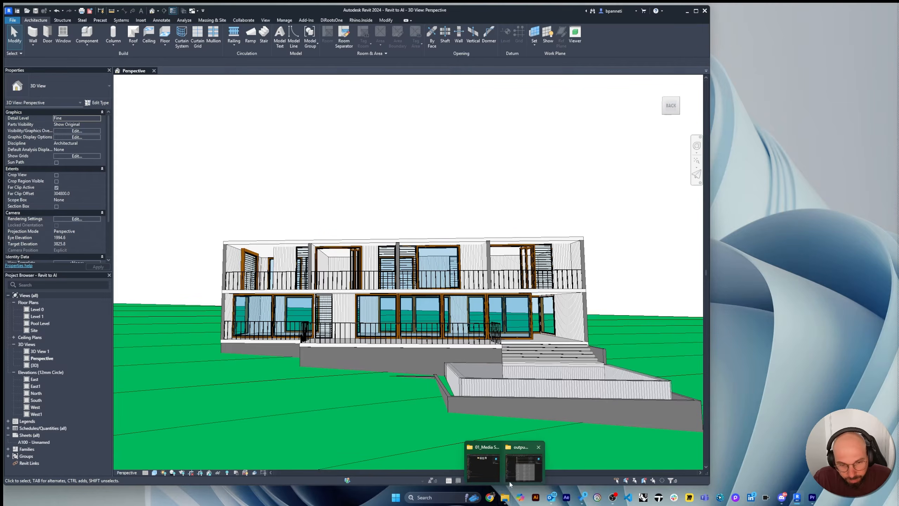
left_click(523, 468)
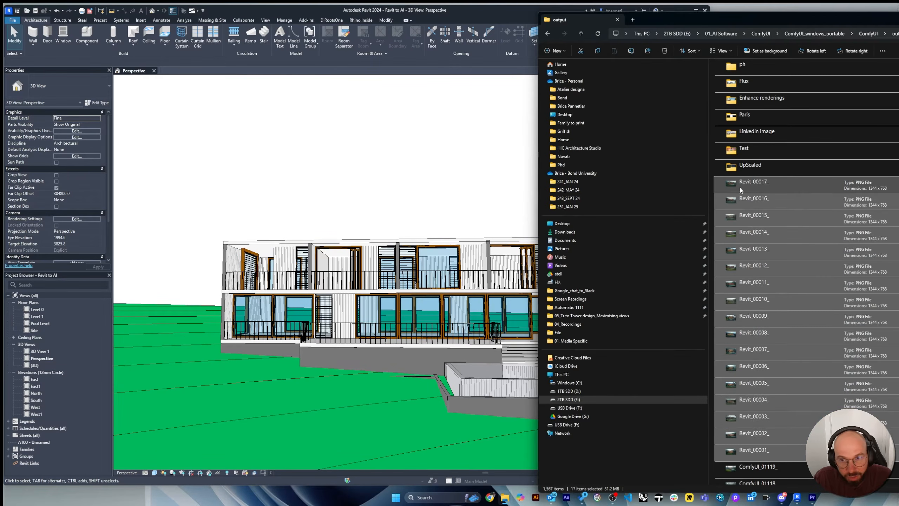
left_click_drag(709, 181, 565, 182)
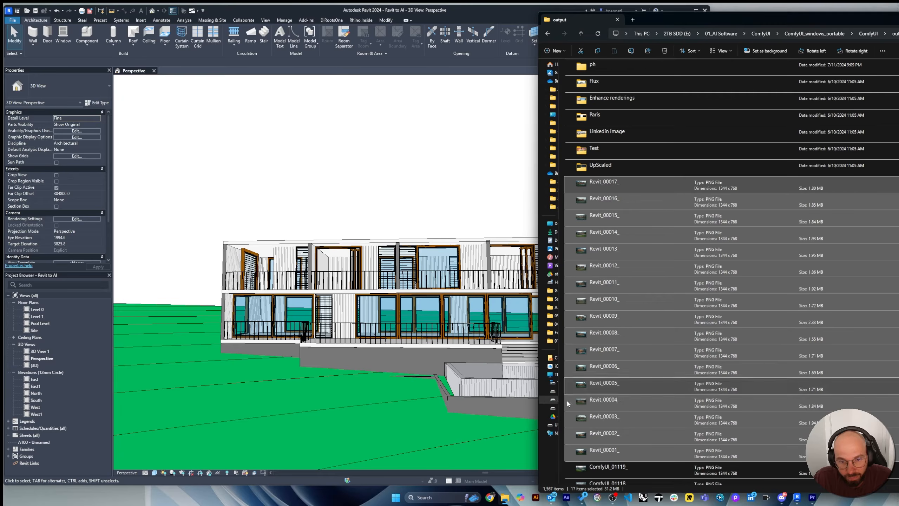
left_click(553, 403)
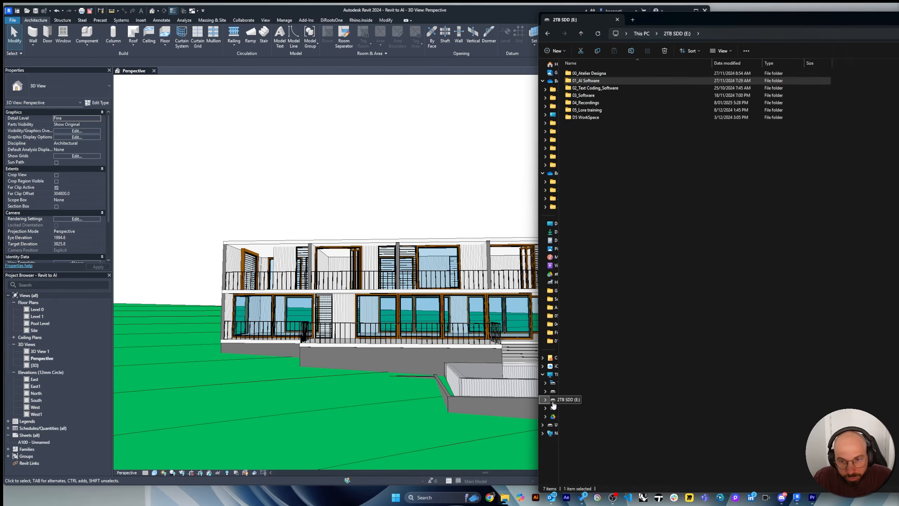
double_click(605, 80)
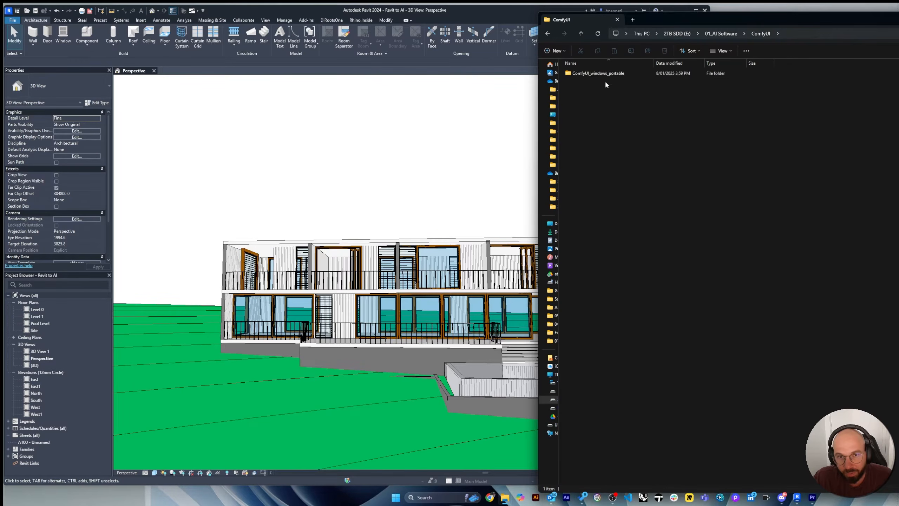
double_click(627, 74)
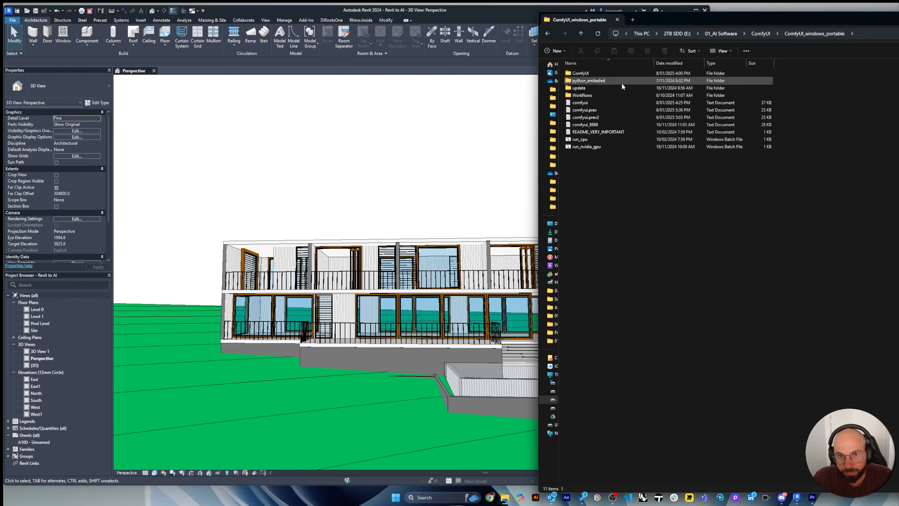
double_click(611, 148)
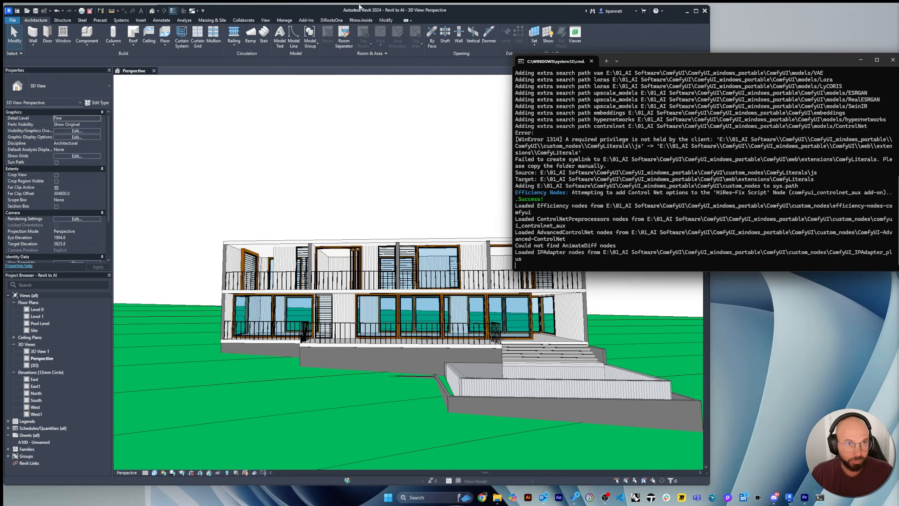
Open the {3D} view, dismiss the save reminder without saving, and examine the house and pool up close
double_click(34, 365)
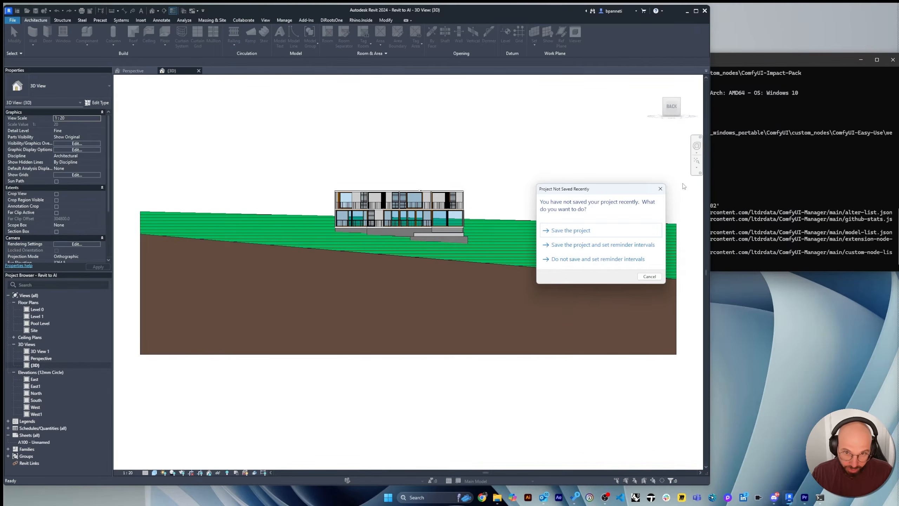
left_click(661, 188)
middle_click_drag(501, 295, 442, 270, "shift")
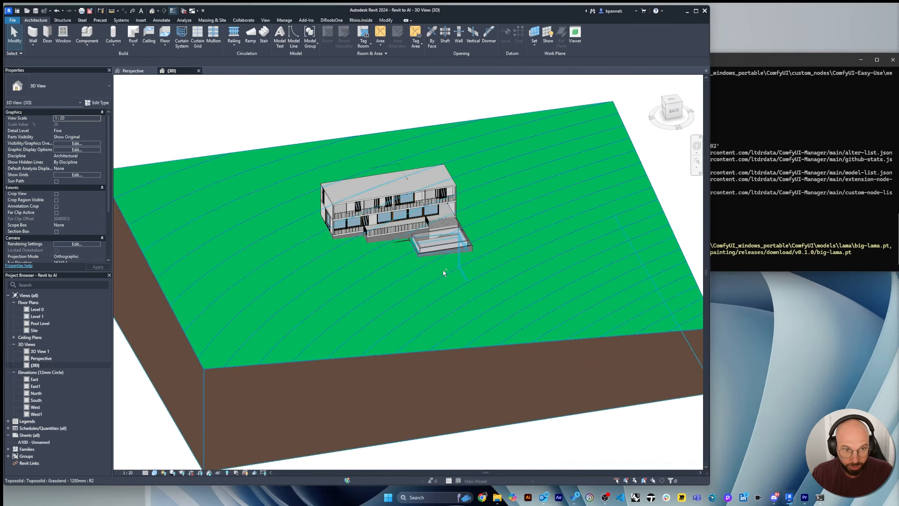
scroll(404, 197, "up", 4)
middle_click_drag(404, 197, 225, 297, "shift")
scroll(323, 199, "up", 2)
scroll(183, 264, "down", 2)
scroll(226, 298, "up", 2)
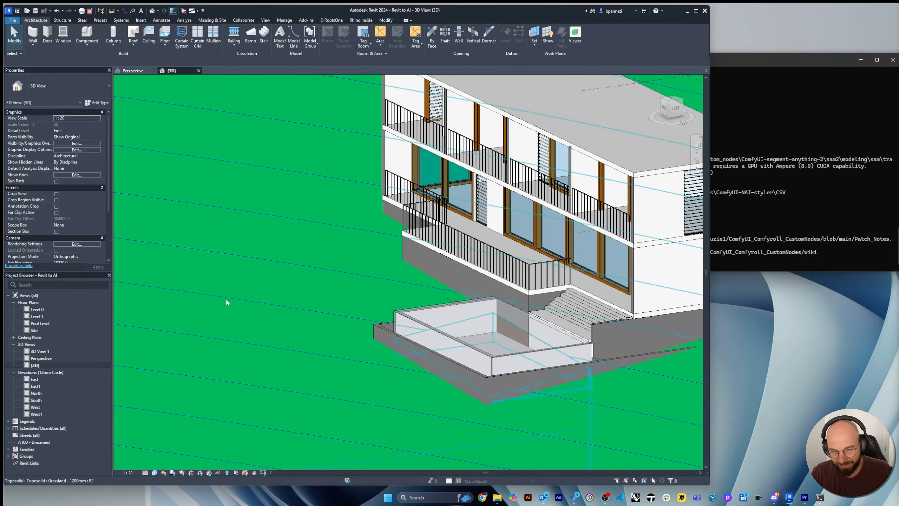
Examine the house, terrace and pool from the rear and the opposite corner in the {3D} view
scroll(225, 298, "down", 2)
scroll(460, 258, "up", 4)
middle_click_drag(432, 304, 297, 315, "shift")
scroll(651, 293, "down", 1)
scroll(650, 293, "down", 2)
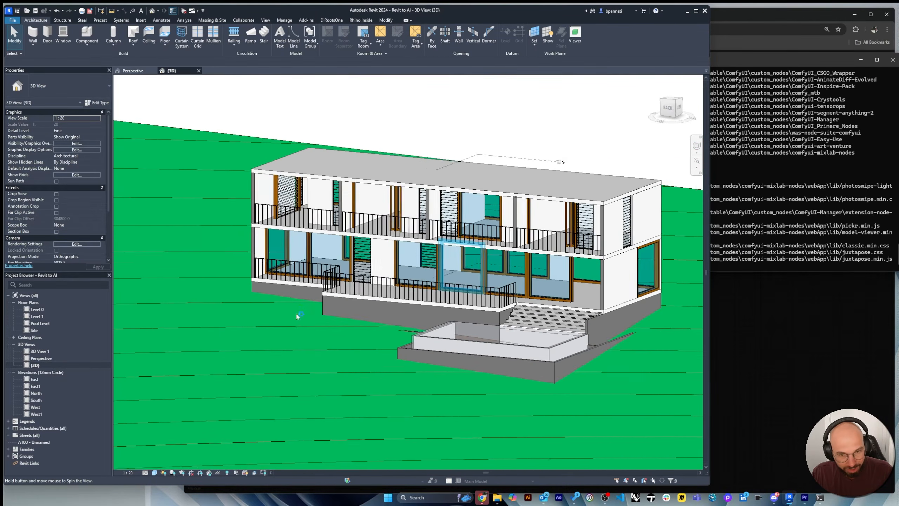
middle_click_drag(562, 345, 306, 271, "shift")
scroll(435, 351, "down", 2)
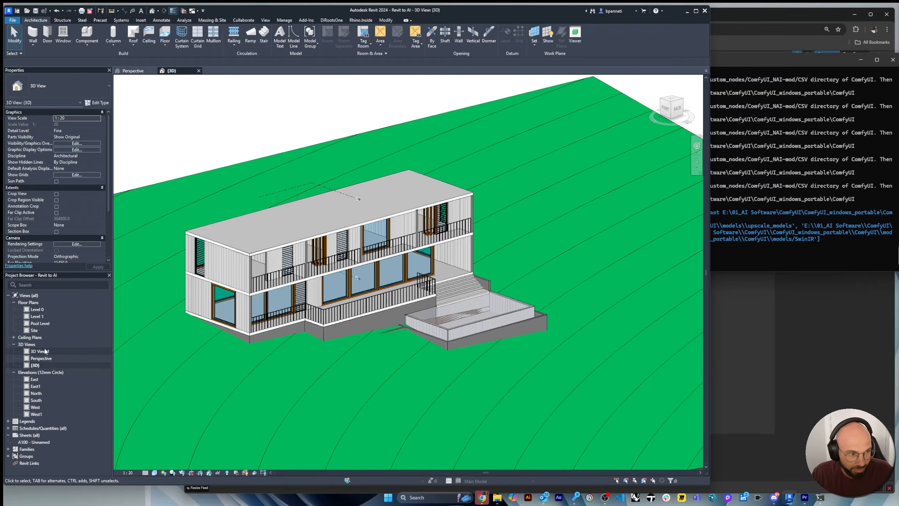
Open 3D View 1, return to the Perspective view and look at the house's front corner
double_click(45, 350)
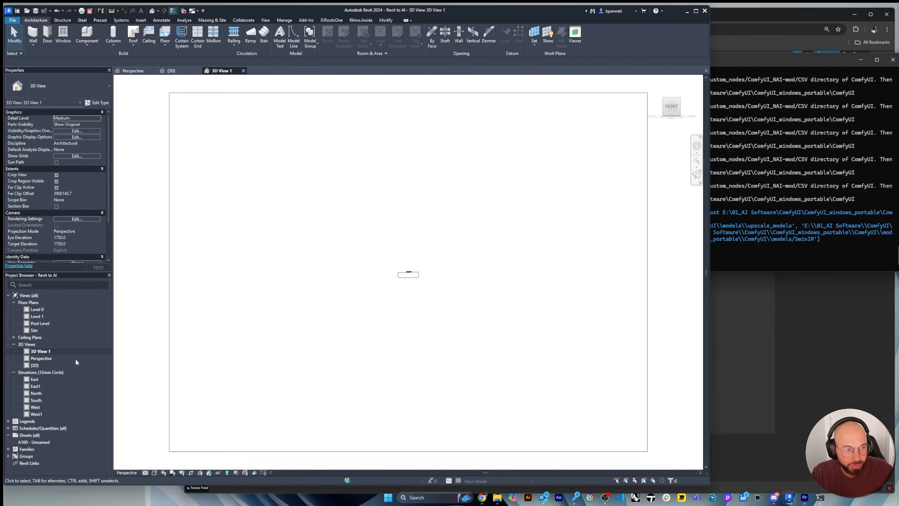
double_click(52, 359)
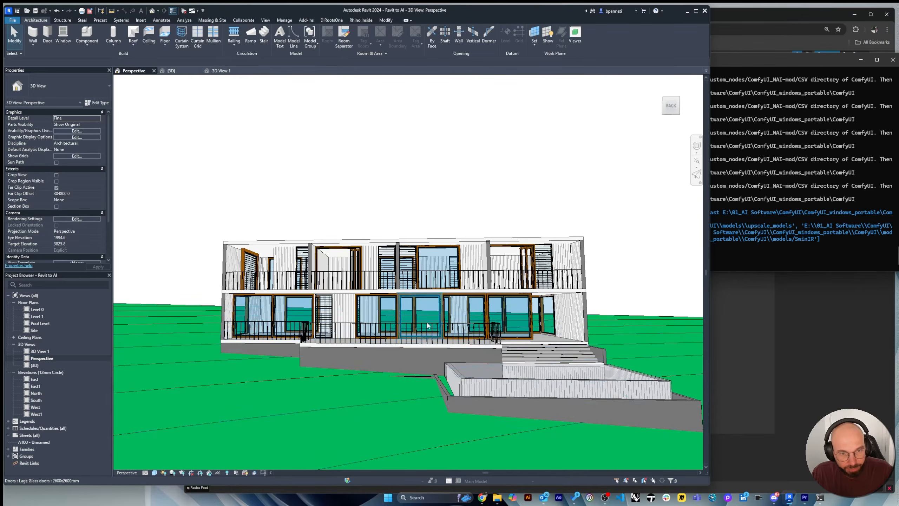
middle_click_drag(442, 319, 616, 335, "shift")
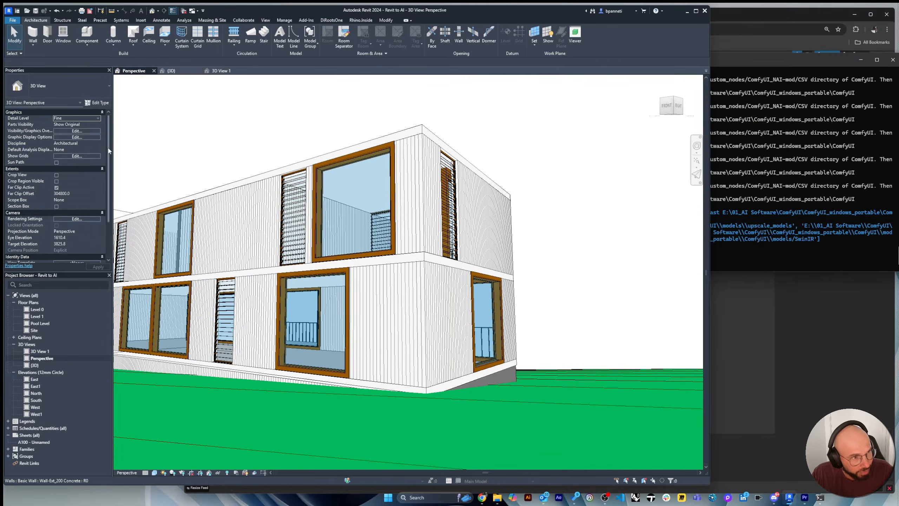
Try the Orthographic projection mode on the Perspective view and set it back to Perspective
scroll(73, 187, "down", 3)
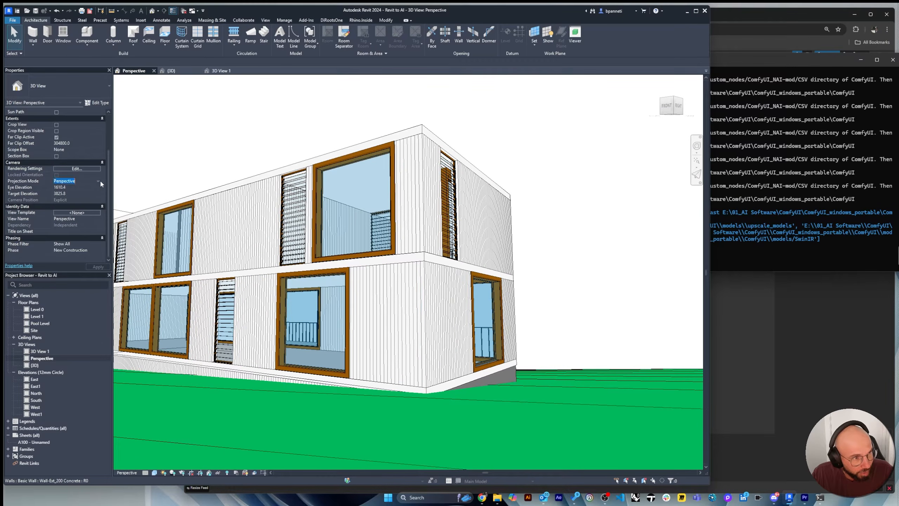
left_click(99, 181)
left_click(83, 187)
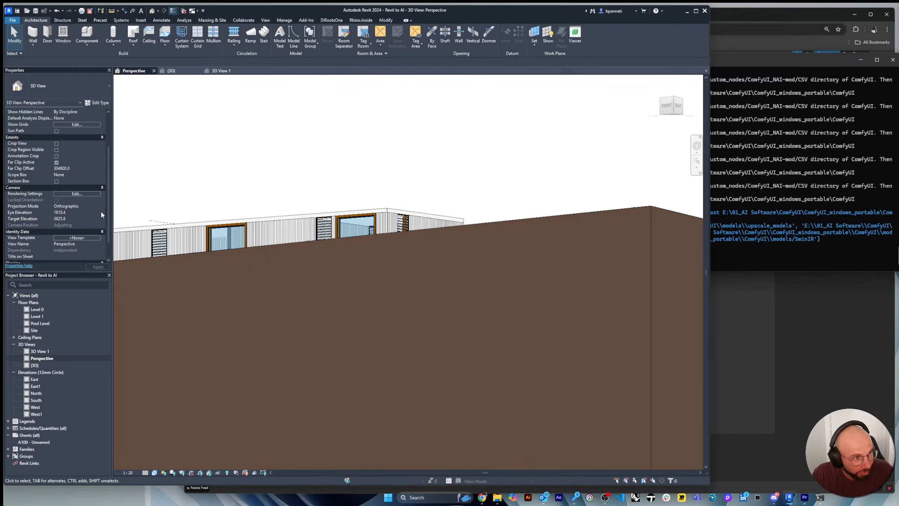
left_click(97, 206)
left_click(88, 217)
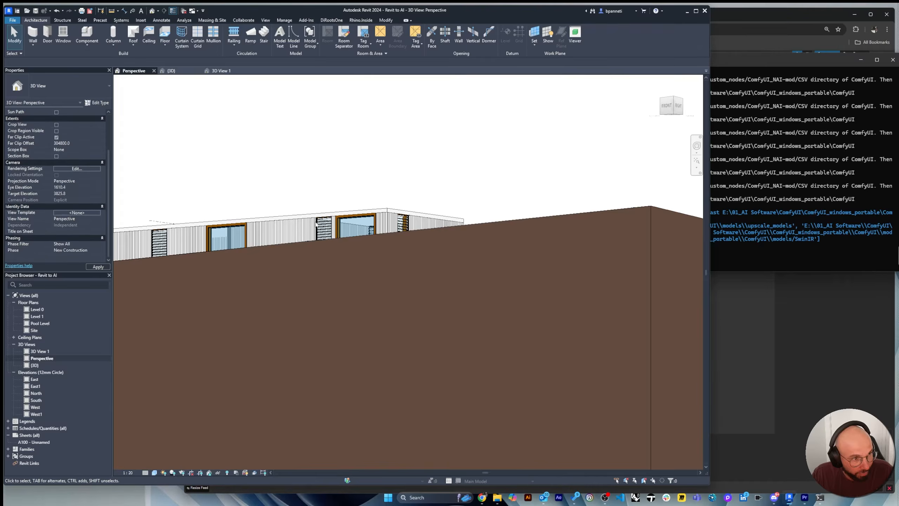
Frame the perspective view straight onto the rear facade with the pool, seen from a low viewpoint
middle_click_drag(421, 308, 262, 324, "shift")
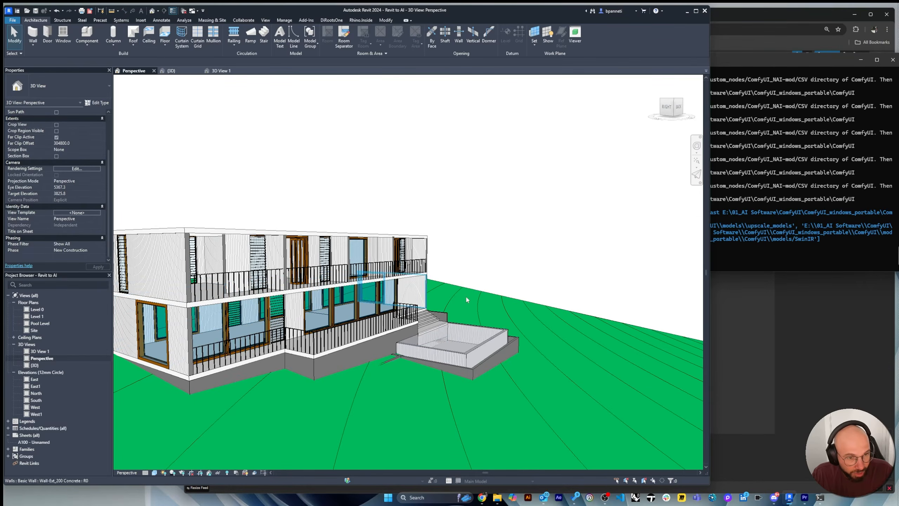
middle_click_drag(466, 299, 357, 304, "shift")
scroll(368, 330, "down", 2)
mouse_move(386, 354)
middle_mouse_down("shift")
mouse_move(371, 343)
mouse_move(395, 334)
mouse_move(394, 343)
mouse_move(385, 336)
middle_mouse_up("shift")
scroll(398, 329, "up", 1)
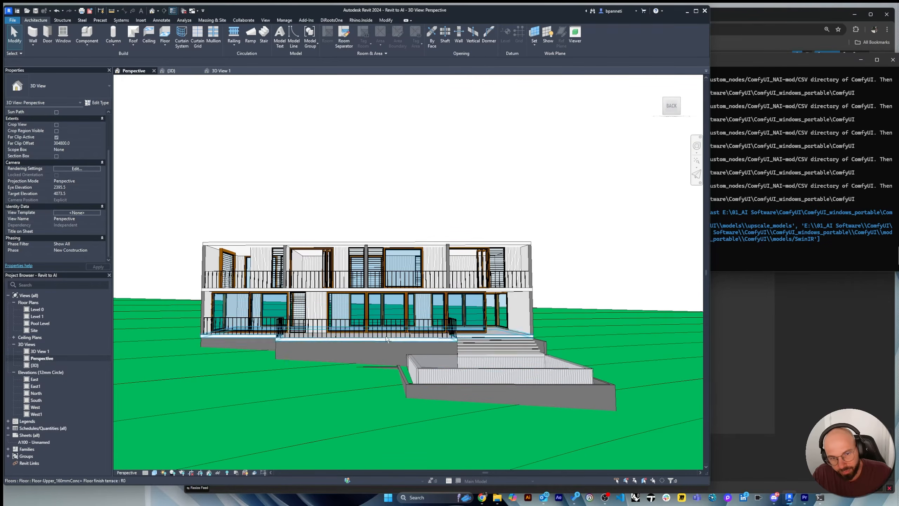
Switch to ComfyUI in the browser and survey the whole Revit to AI workflow
left_click(833, 307)
scroll(831, 294, "down", 10)
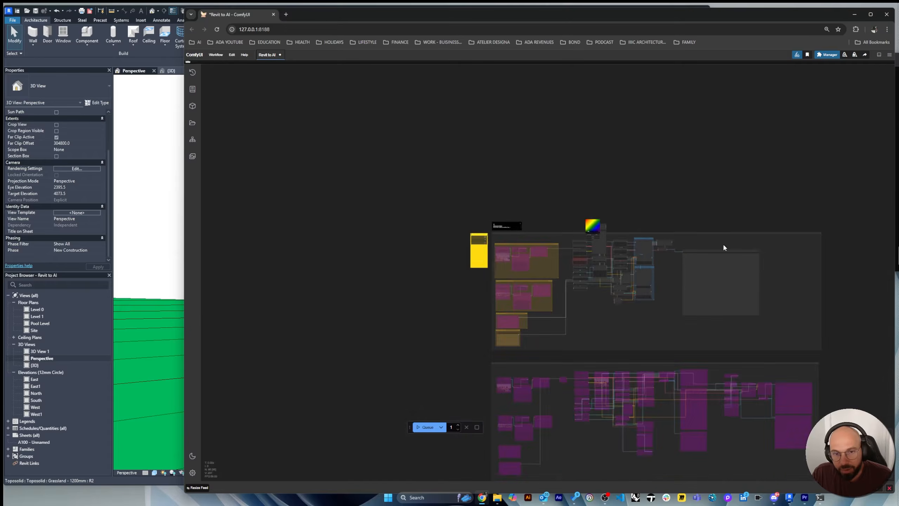
scroll(732, 259, "up", 6)
scroll(530, 247, "down", 2)
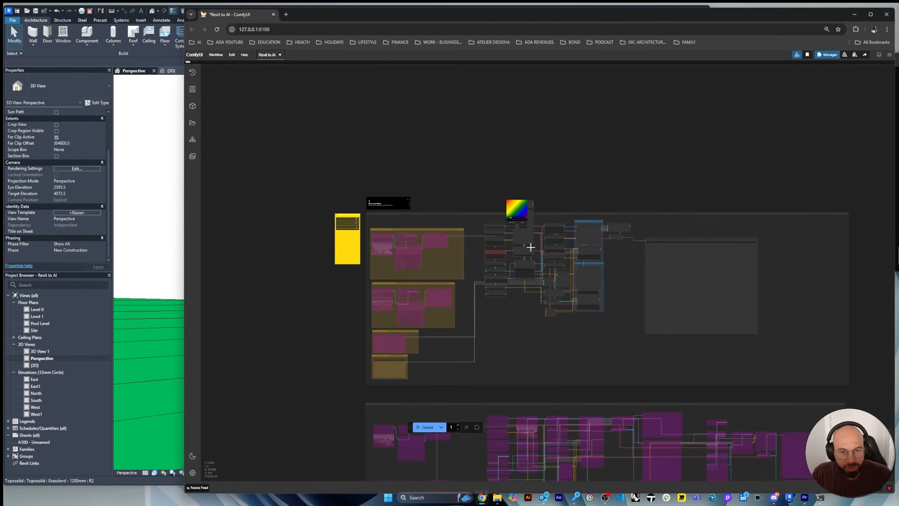
scroll(424, 259, "up", 2)
scroll(320, 211, "up", 3)
scroll(305, 215, "down", 2)
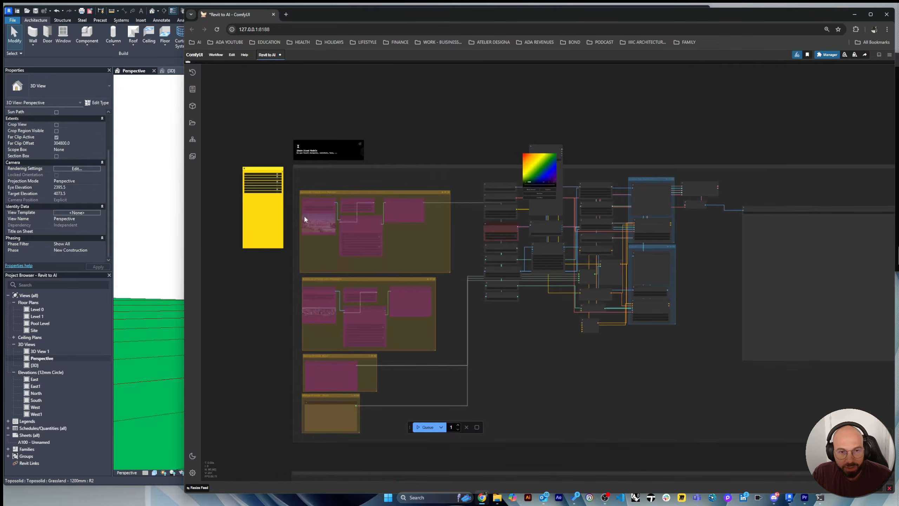
Examine the automatic and manual prompt groups and how they connect to the rest of the workflow
scroll(325, 217, "up", 5)
scroll(325, 216, "down", 5)
scroll(767, 280, "down", 4)
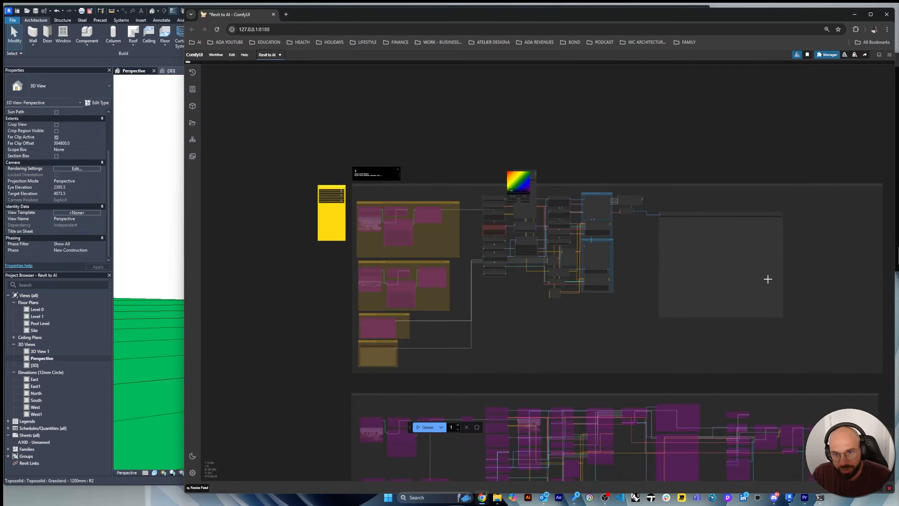
scroll(394, 229, "up", 3)
scroll(389, 227, "up", 5)
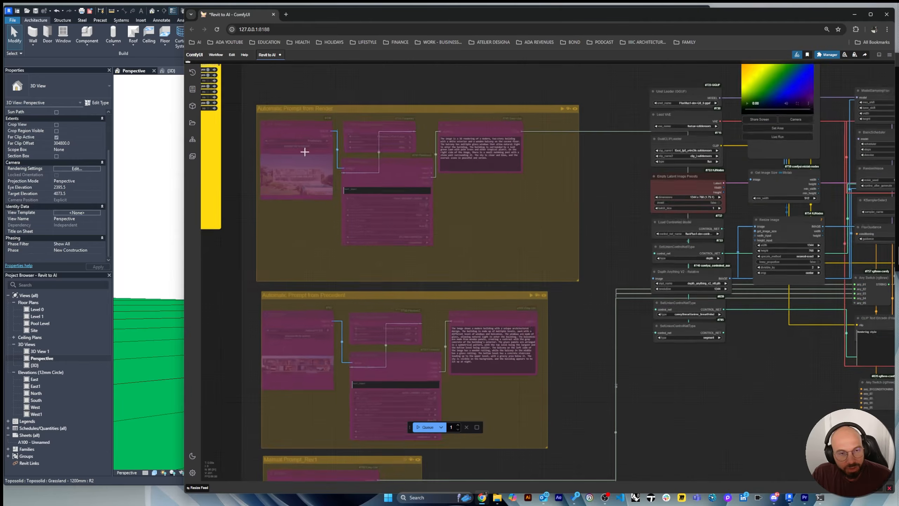
scroll(409, 189, "down", 4)
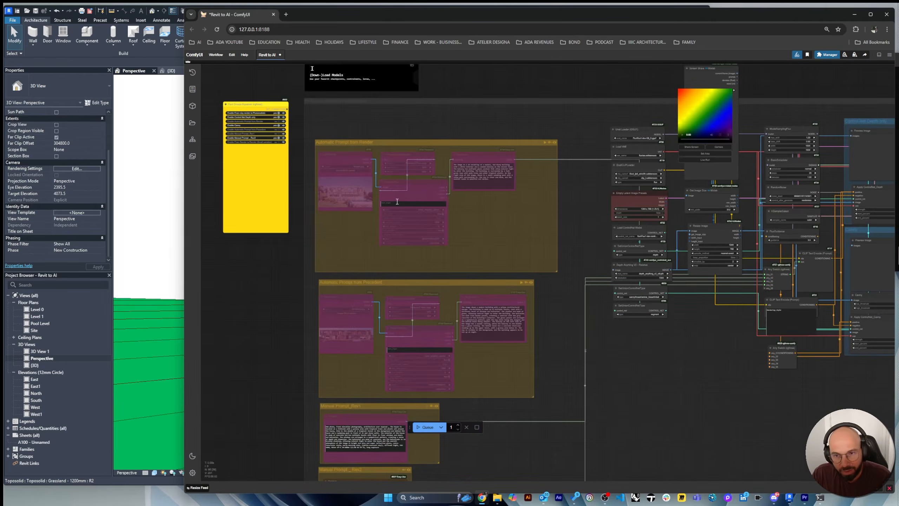
scroll(307, 179, "down", 3)
scroll(758, 216, "up", 4)
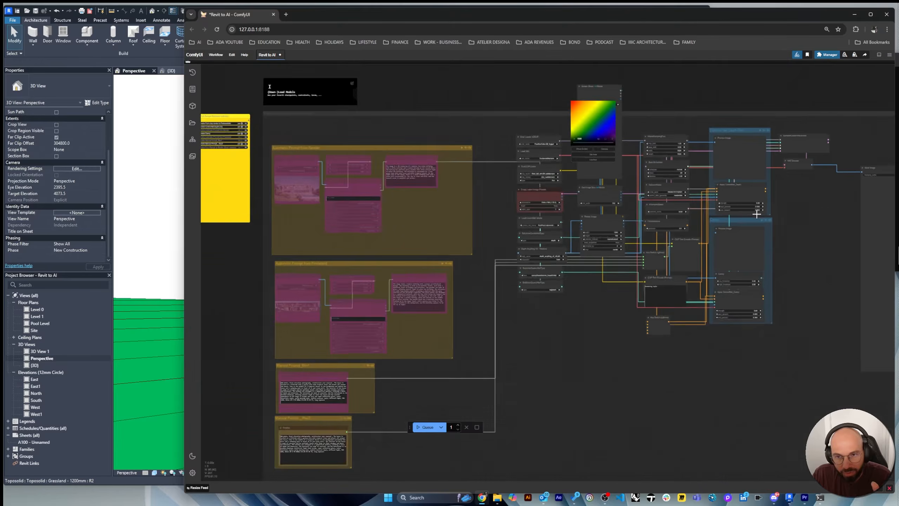
scroll(502, 308, "down", 4)
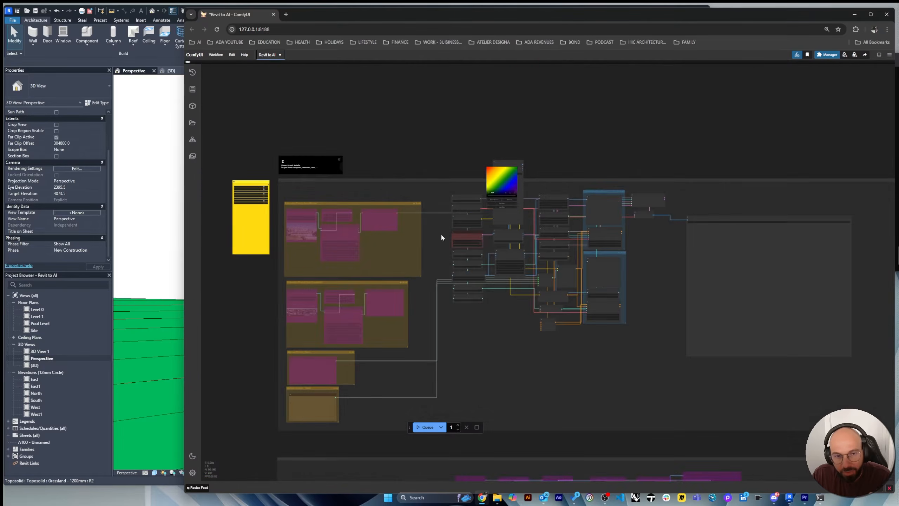
Examine the ControlNet depth and Canny groups and the column of model loader nodes
scroll(486, 219, "up", 5)
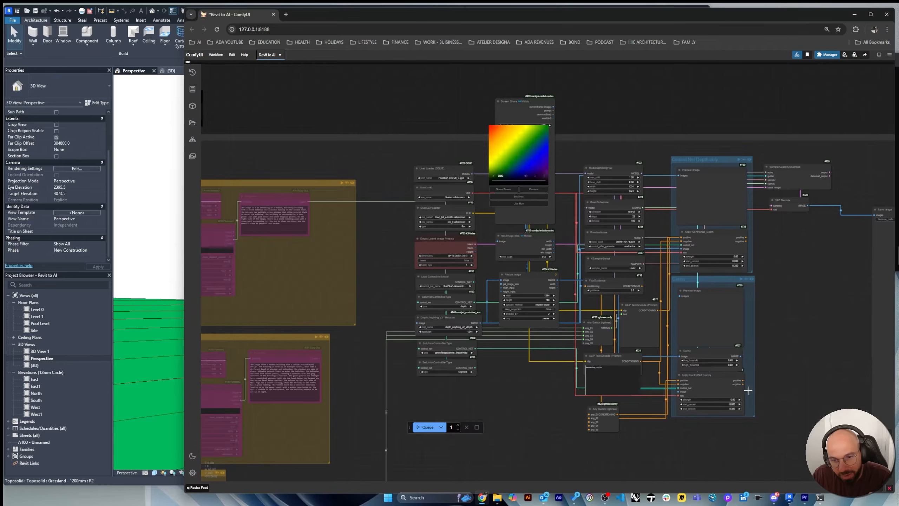
scroll(732, 189, "down", 2)
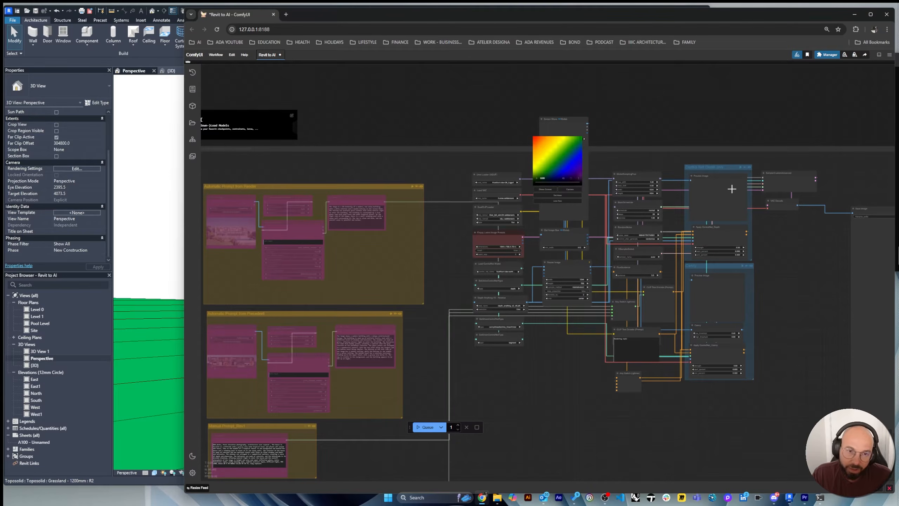
scroll(573, 228, "up", 4)
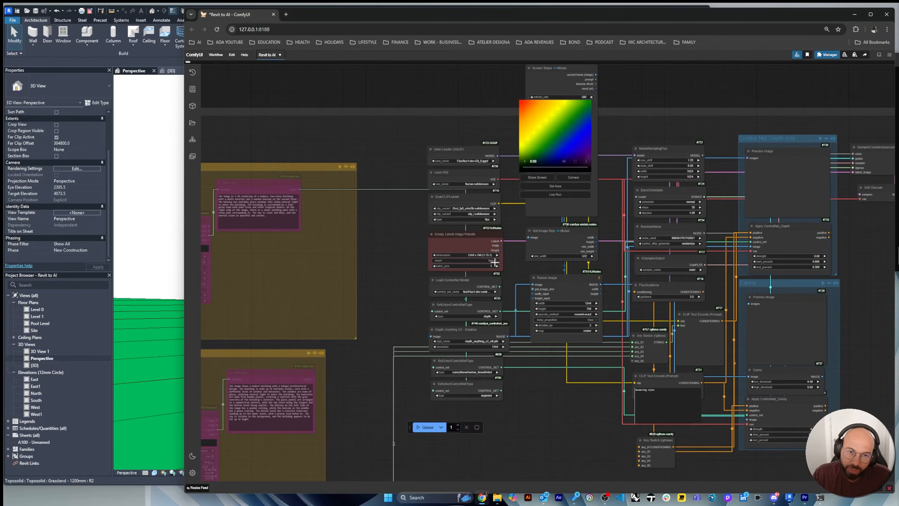
scroll(494, 262, "up", 2)
scroll(358, 106, "down", 5)
scroll(396, 82, "up", 7)
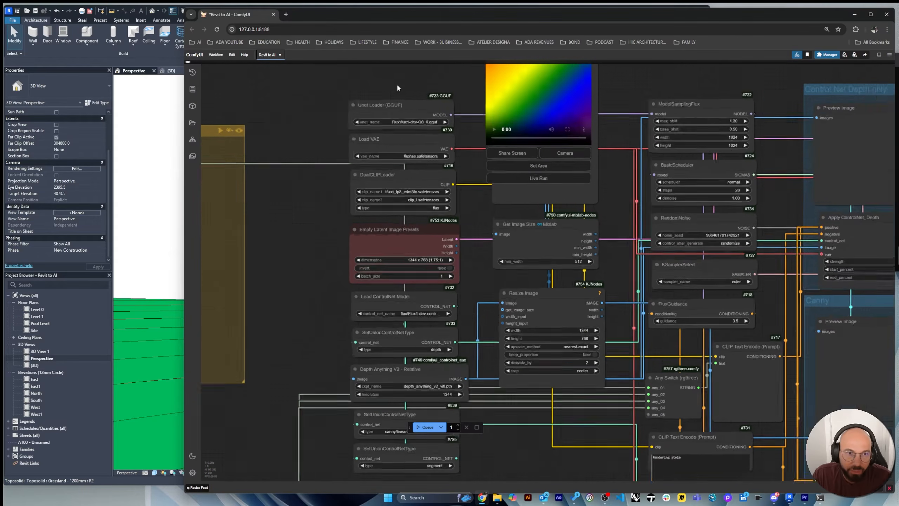
Review the Unet Loader (GGUF), DualCLIPLoader and Empty Latent Image Presets nodes
left_click(390, 116)
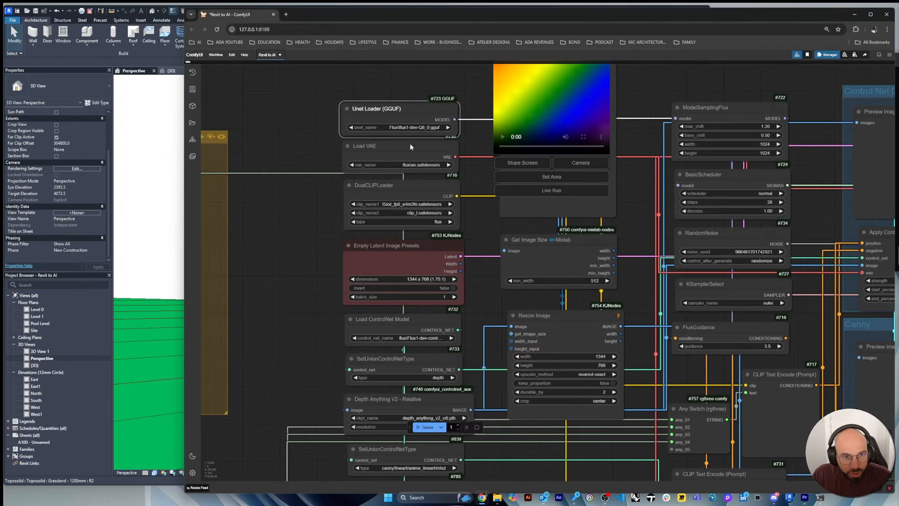
left_click(393, 146)
scroll(389, 168, "down", 1)
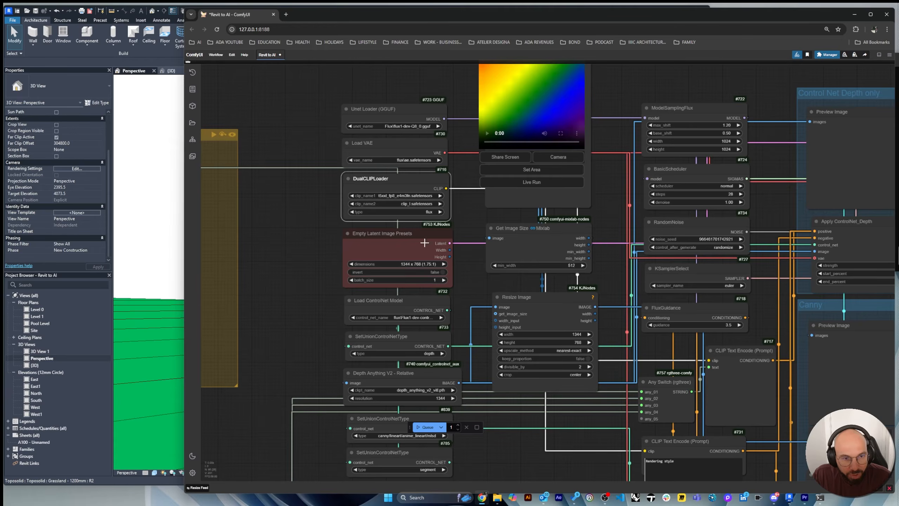
left_click(410, 244)
scroll(351, 102, "down", 1)
scroll(411, 282, "up", 2)
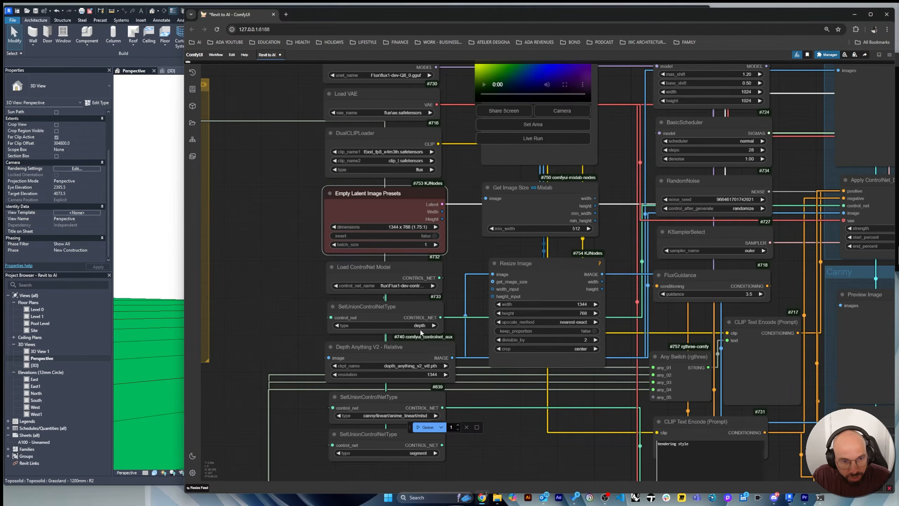
Check the ControlNet models offered in the Load ControlNet Model node and inspect the Load VAE node
left_click(412, 283)
left_click(421, 285)
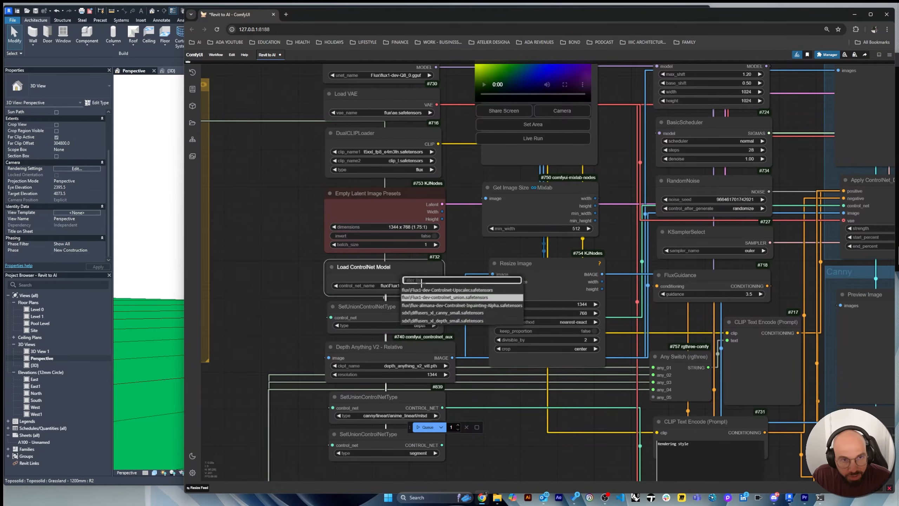
left_click(380, 95)
scroll(403, 134, "down", 1)
scroll(403, 133, "up", 4)
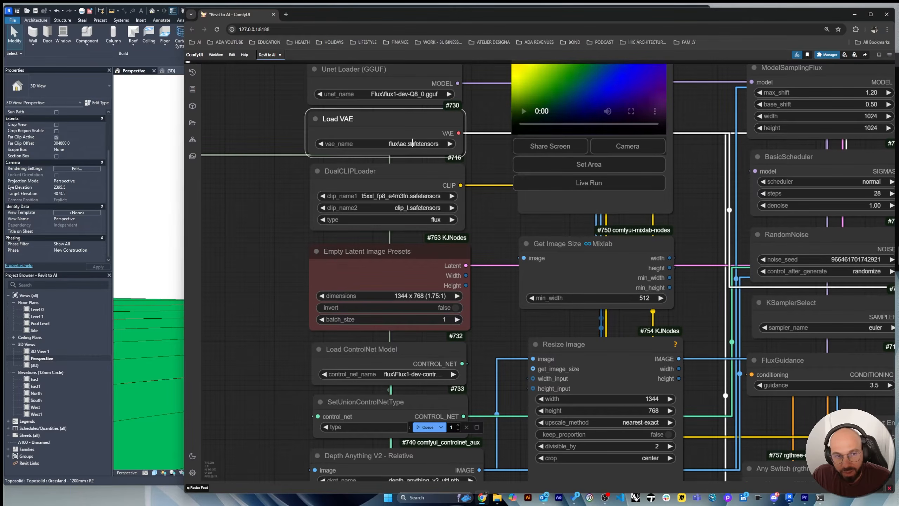
scroll(419, 177, "down", 1)
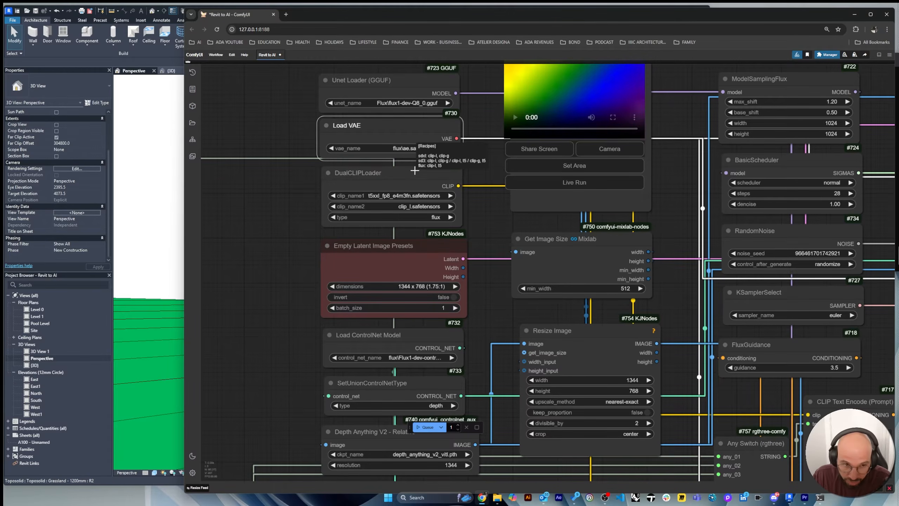
Review the DualCLIPLoader files and look through the list of available ControlNet models again
scroll(410, 181, "down", 1)
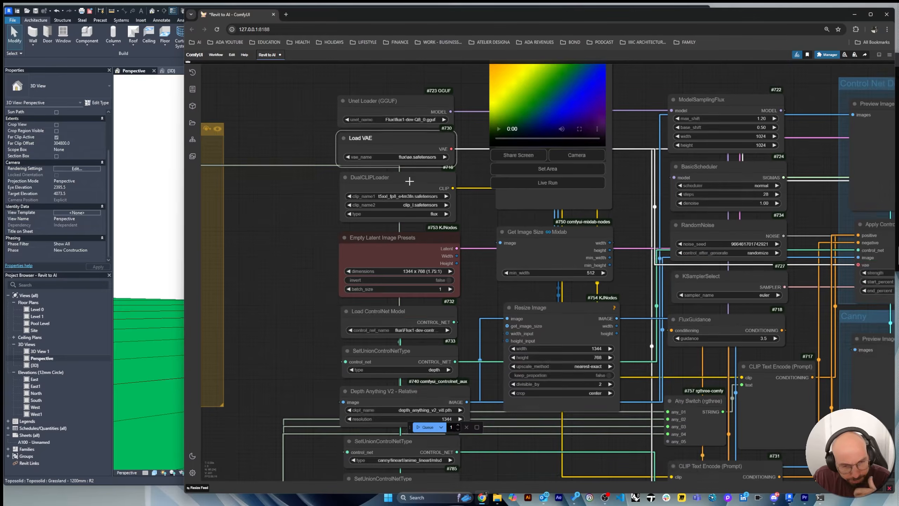
scroll(412, 177, "down", 2)
scroll(435, 319, "up", 5)
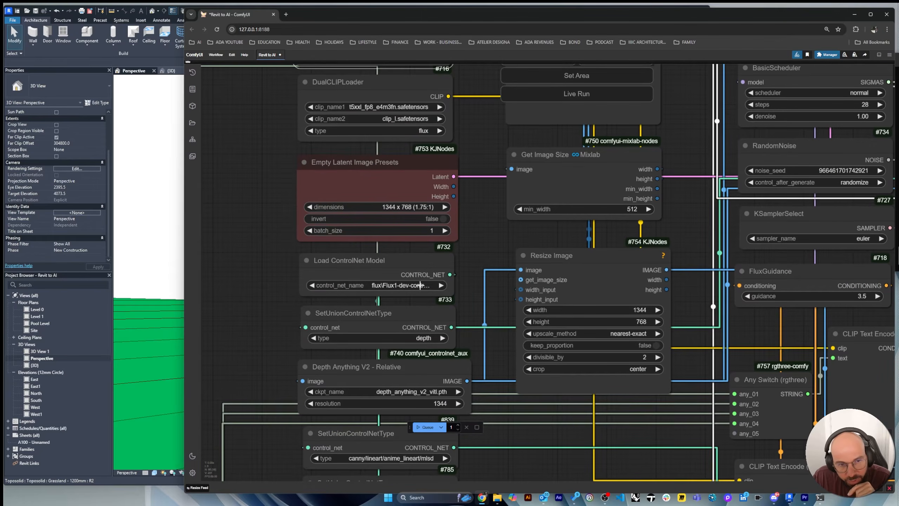
left_click(420, 285)
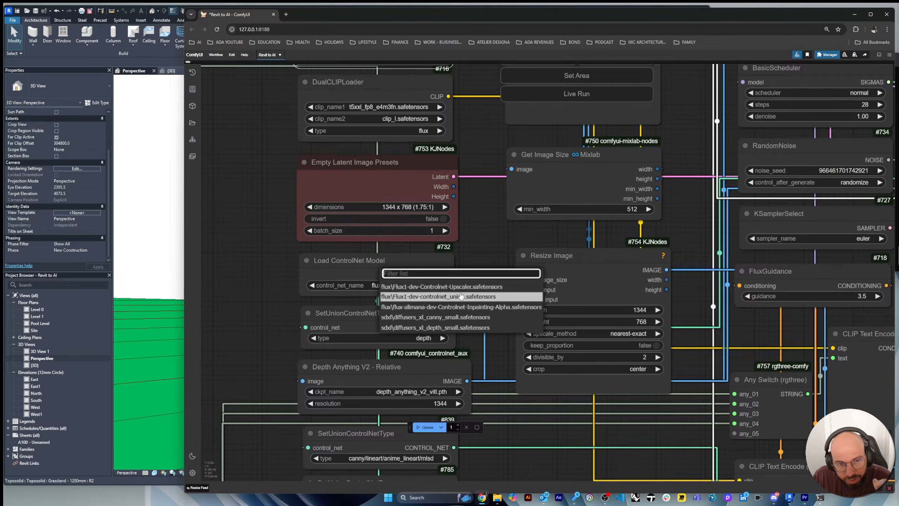
left_click(394, 262)
Check the type options offered in the SetUnionControlNetType node set to depth
scroll(401, 295, "down", 1)
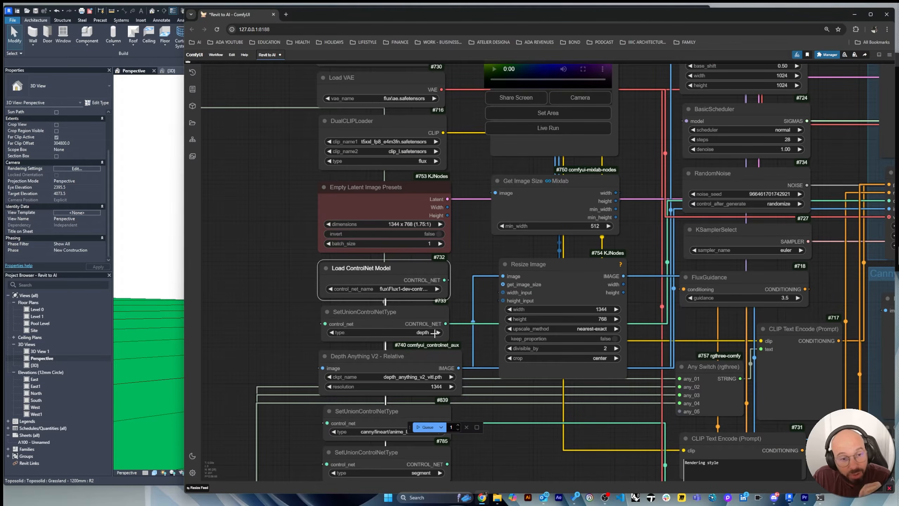
scroll(276, 209, "down", 1)
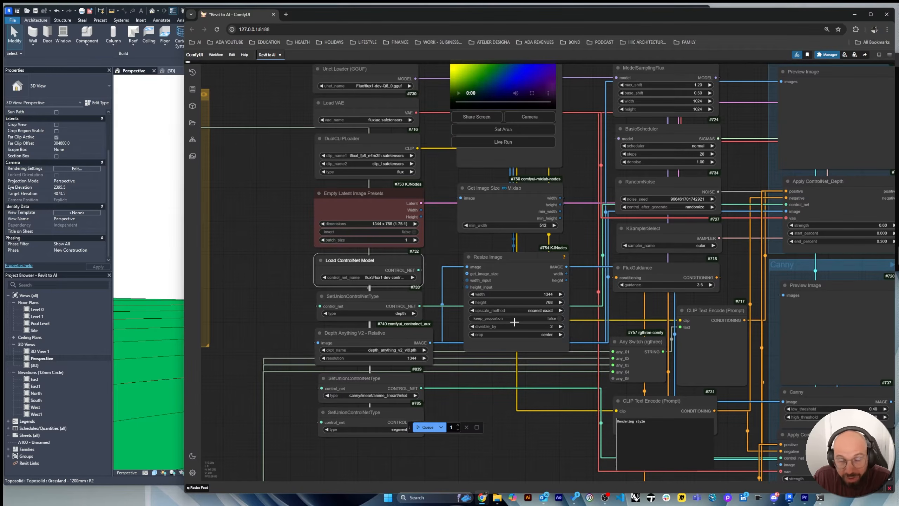
scroll(346, 339, "up", 3)
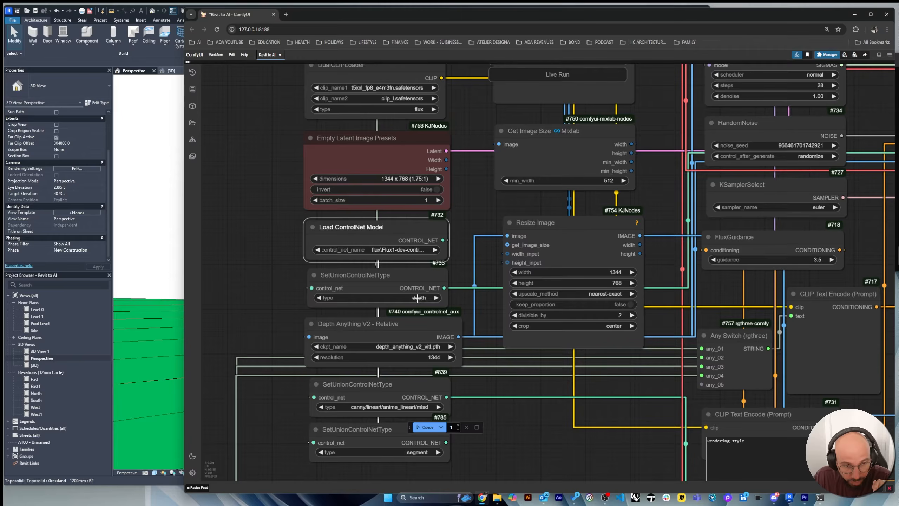
left_click(418, 298)
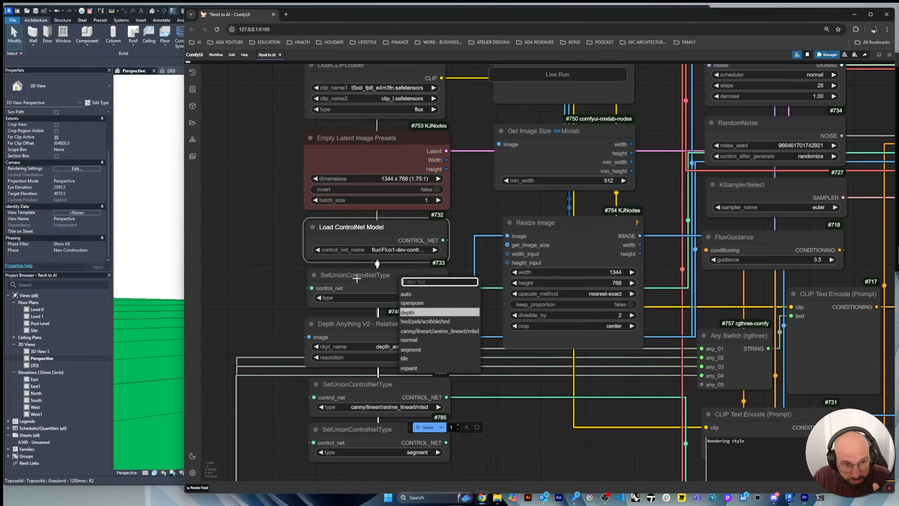
left_click(428, 299)
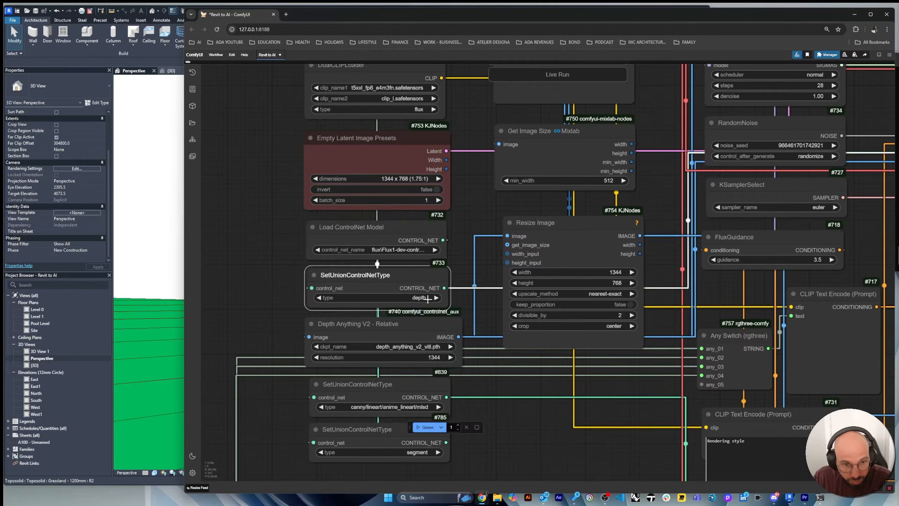
Inspect the Depth Anything V2 - Relative node's checkpoint and resolution, and the SetUnionControlNetType node for canny/lineart
left_click(417, 352)
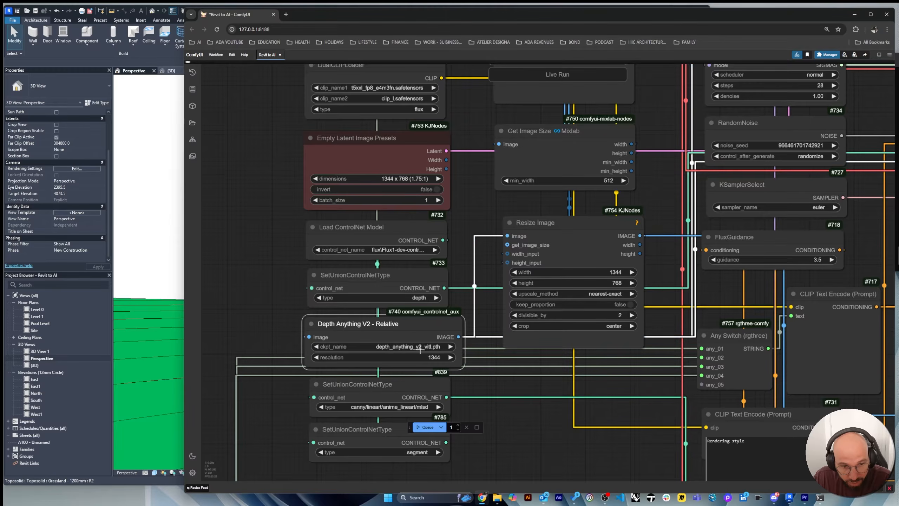
scroll(393, 354, "up", 3)
scroll(390, 354, "up", 1)
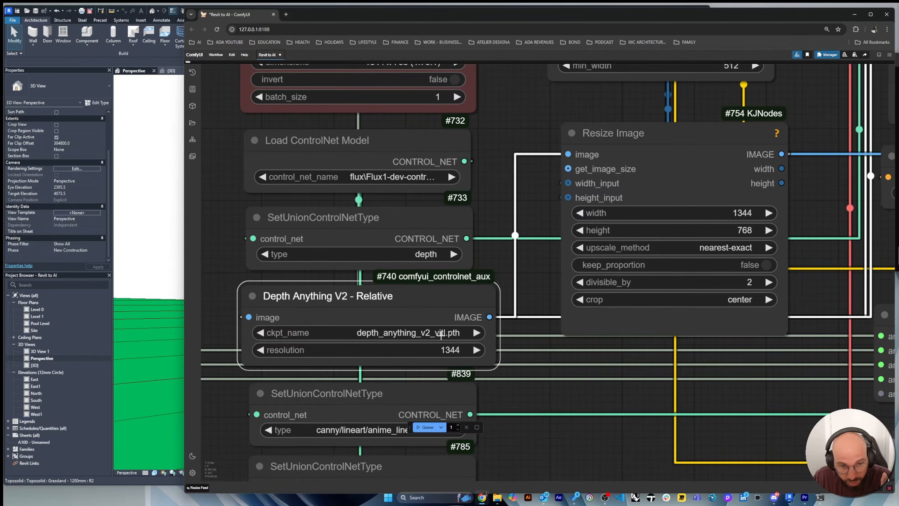
scroll(438, 313, "down", 3)
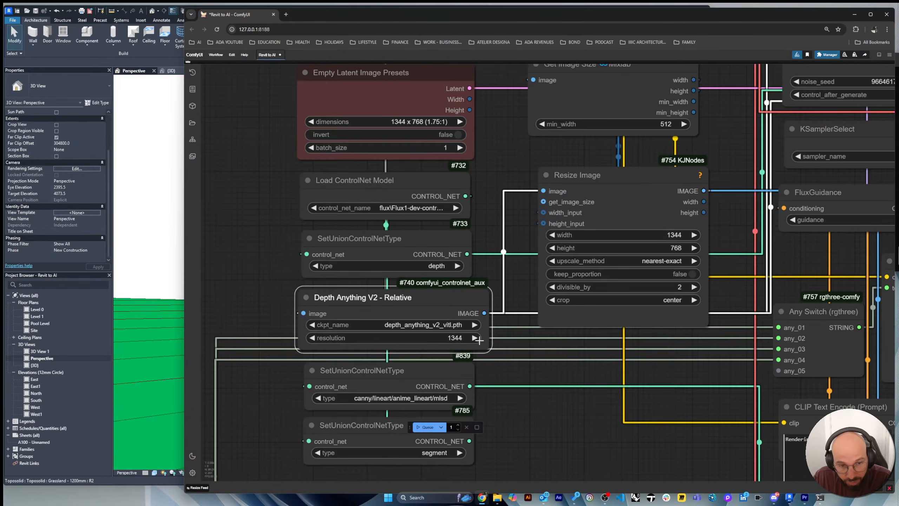
scroll(409, 276, "down", 2)
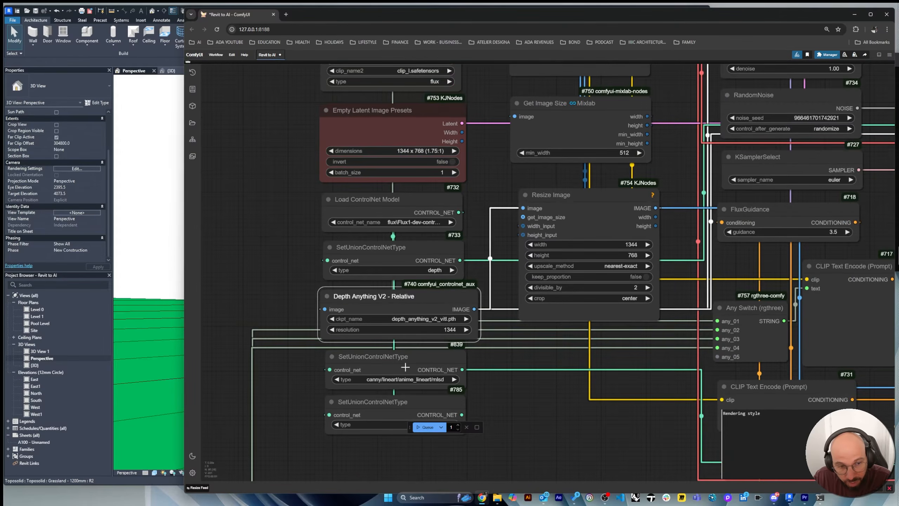
scroll(402, 396, "up", 1)
mouse_move(400, 357)
left_mouse_down()
mouse_move(410, 364)
mouse_move(403, 354)
left_mouse_up()
scroll(325, 346, "down", 10)
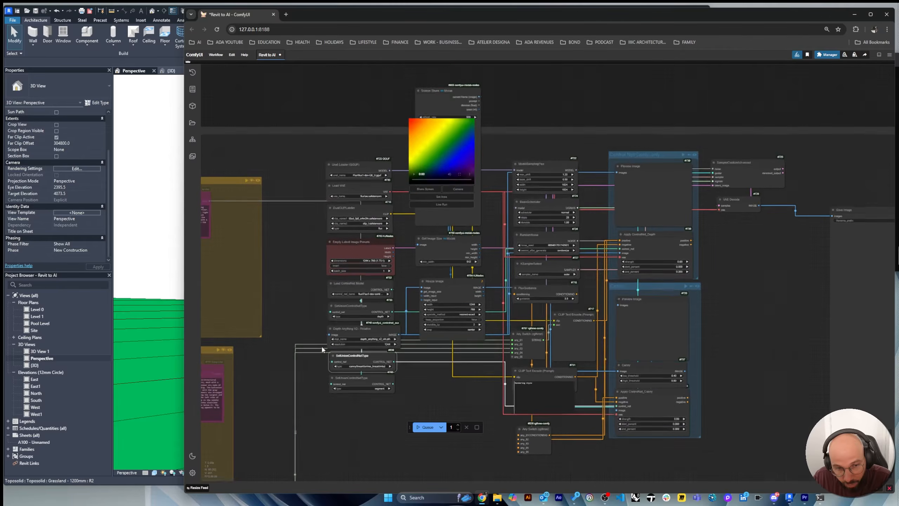
Bypass all nodes in the Canny group
scroll(664, 298, "up", 6)
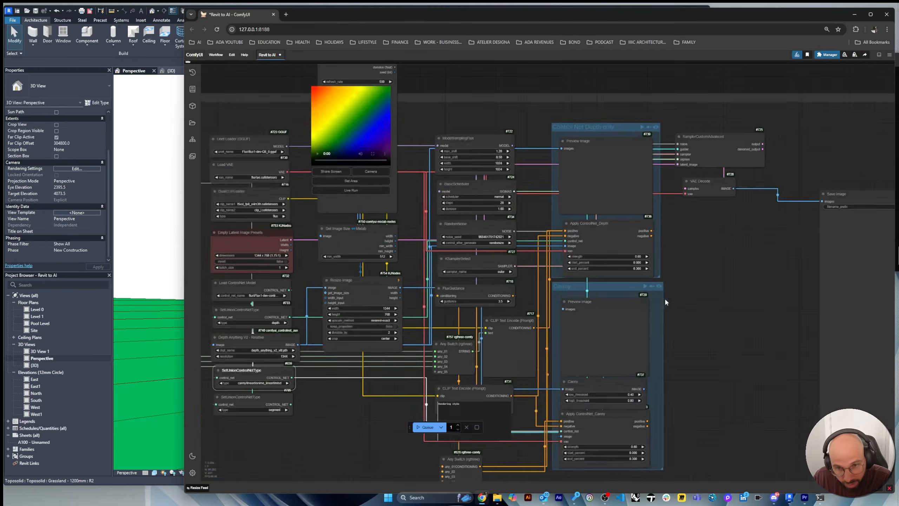
left_click(646, 281)
scroll(752, 276, "down", 3)
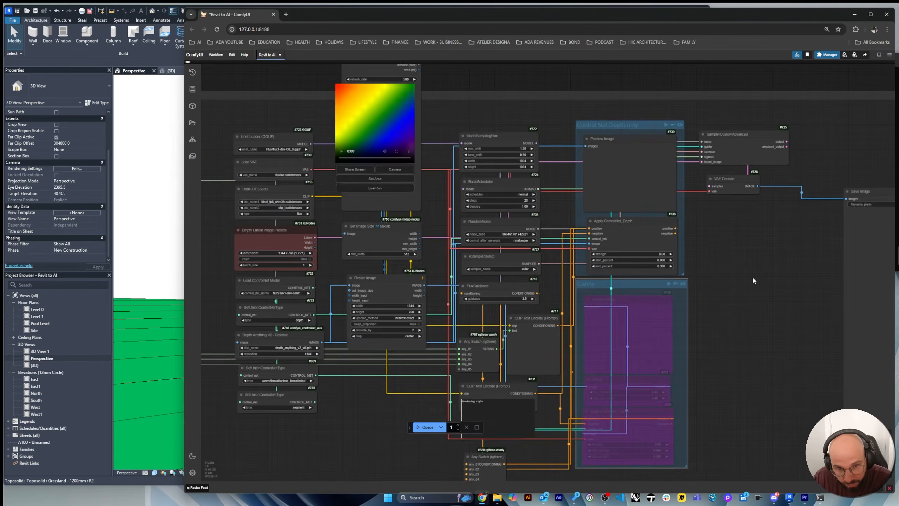
Delete the SetUnionControlNetType node set to segment
scroll(434, 363, "up", 3)
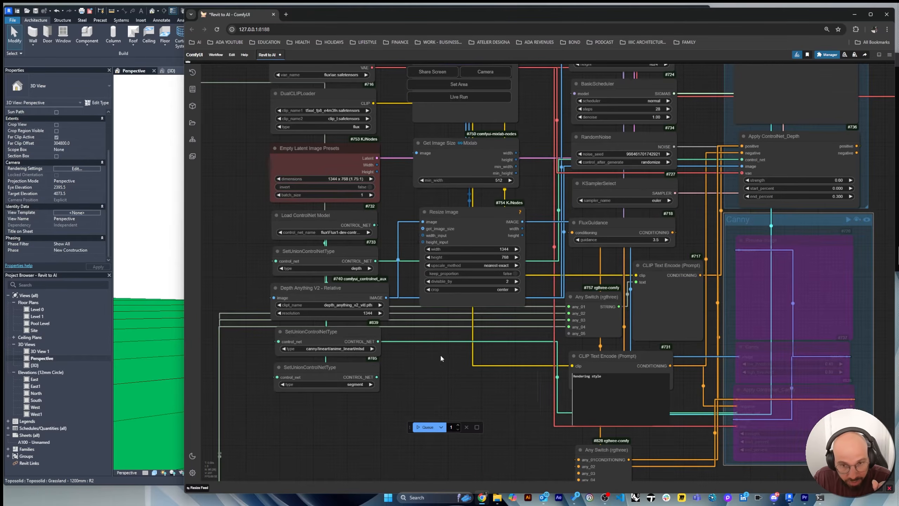
scroll(440, 356, "down", 3)
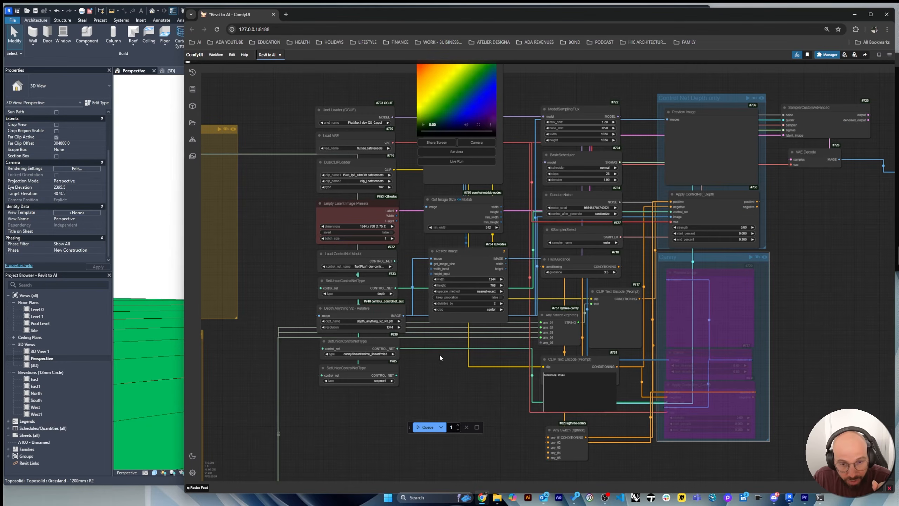
left_click(364, 371)
key("Delete")
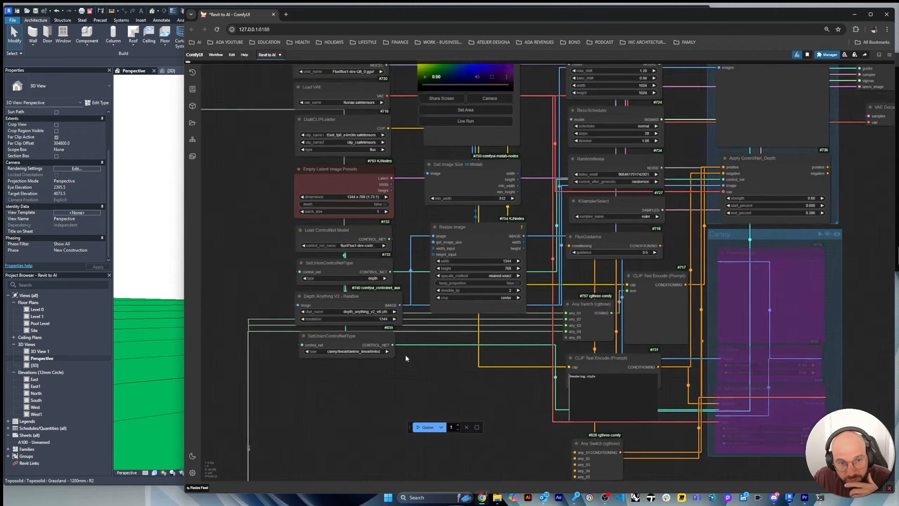
Examine the sampling settings in the ModelSamplingFlux, BasicScheduler, RandomNoise, KSamplerSelect and FluxGuidance nodes
scroll(404, 354, "up", 3)
scroll(370, 385, "down", 3)
scroll(370, 387, "down", 1)
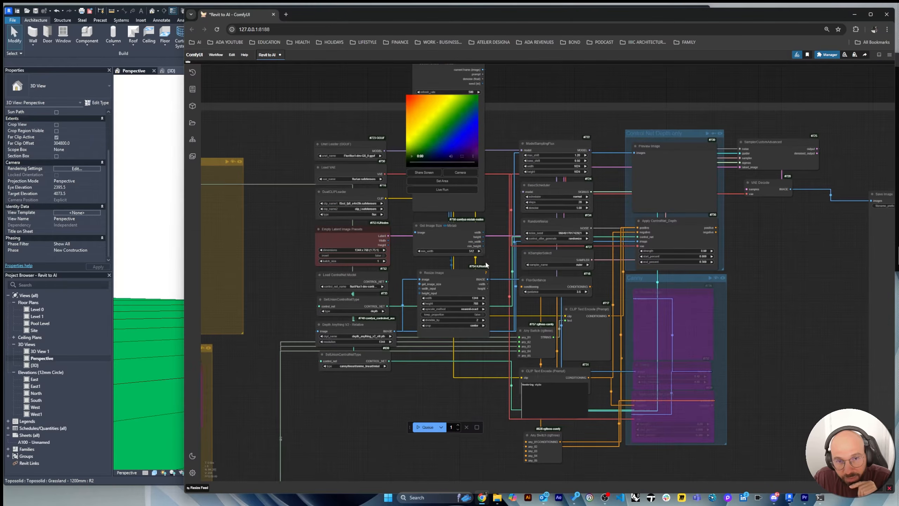
scroll(487, 263, "up", 3)
scroll(499, 335, "down", 2)
scroll(591, 139, "up", 1)
scroll(590, 139, "up", 1)
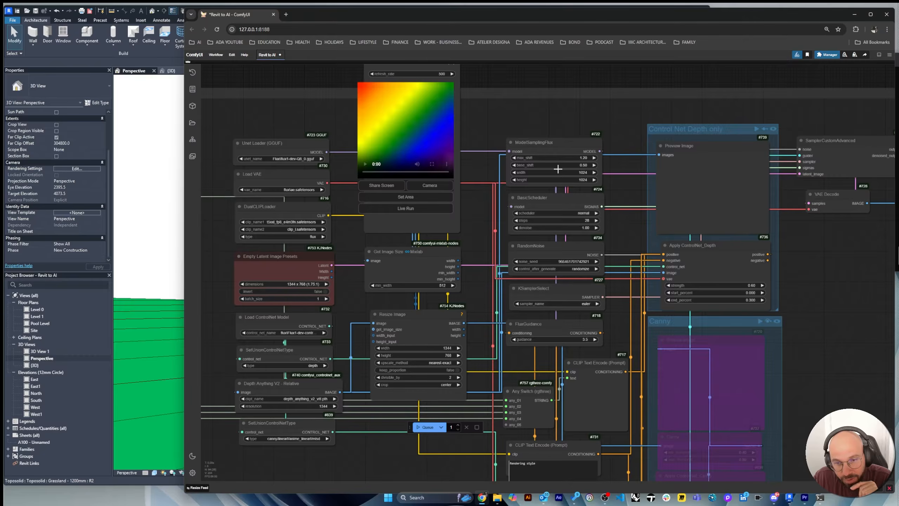
scroll(619, 342, "up", 2)
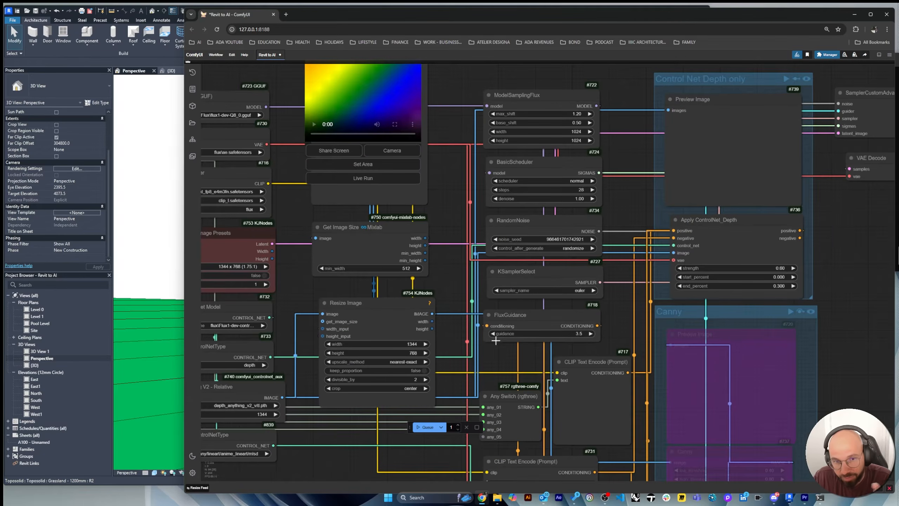
scroll(587, 204, "down", 3)
scroll(507, 173, "up", 3)
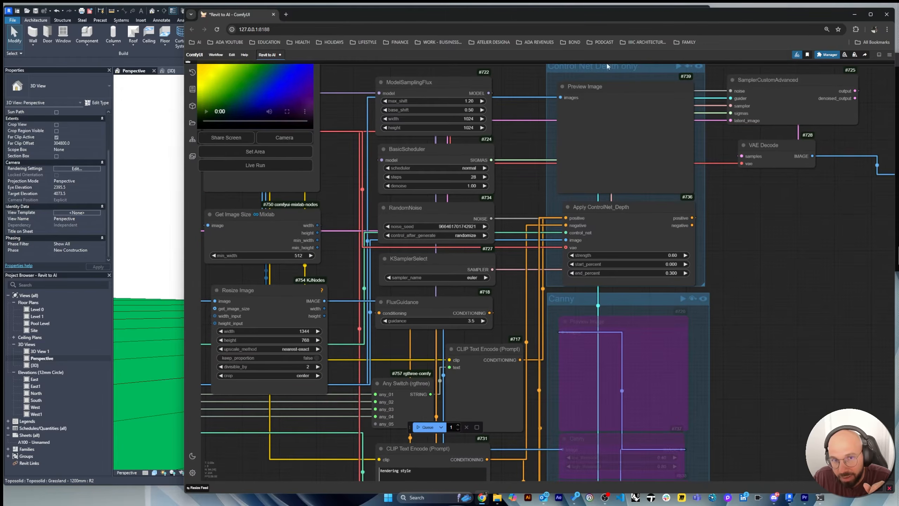
Review the Control Net Depth only group, including the strength and start and end percentages of Apply ControlNet_Depth
scroll(628, 337, "down", 2)
scroll(697, 127, "up", 3)
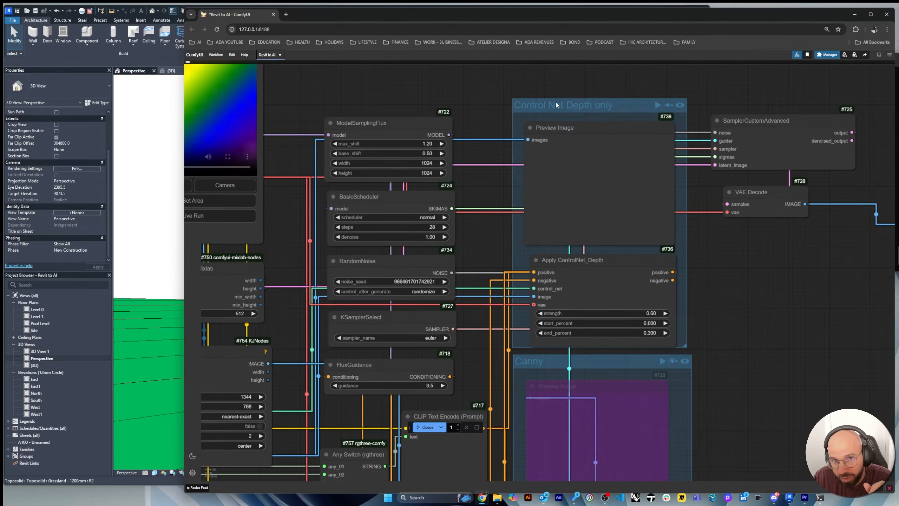
scroll(605, 132, "up", 2)
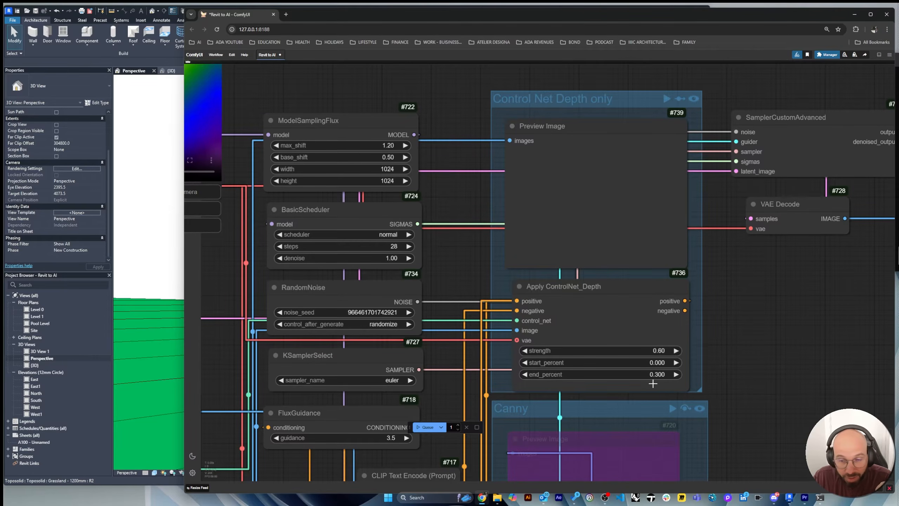
Follow the workflow's output through the SamplerCustomAdvanced, VAE Decode and Save Image nodes
scroll(741, 158, "down", 6)
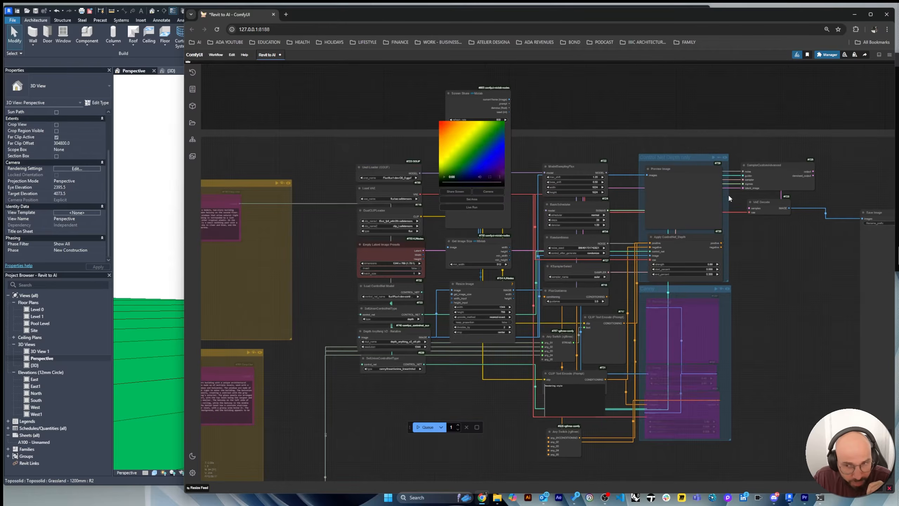
scroll(729, 198, "down", 4)
scroll(544, 204, "down", 3)
scroll(758, 212, "up", 7)
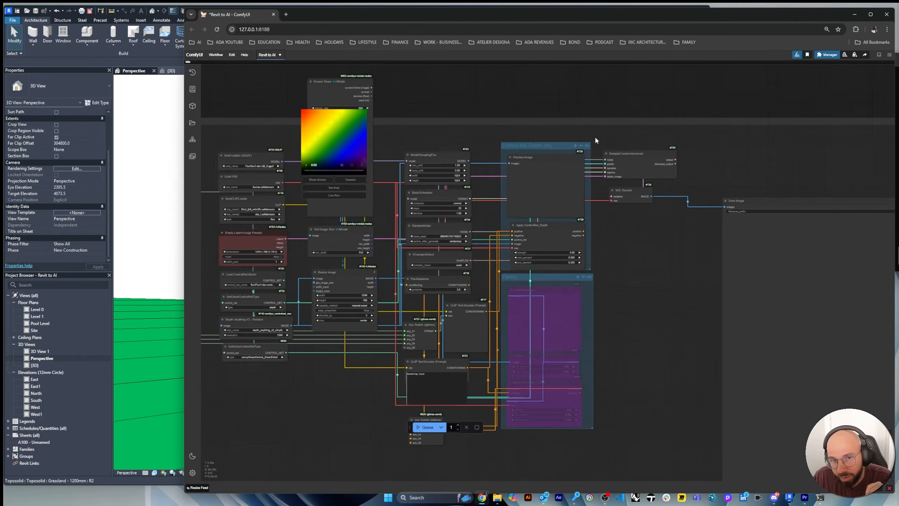
scroll(623, 152, "up", 2)
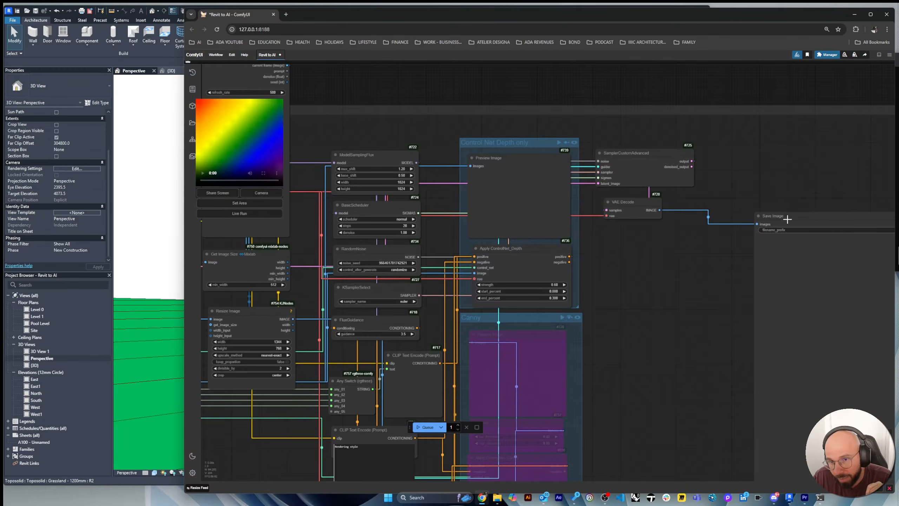
scroll(800, 219, "down", 5)
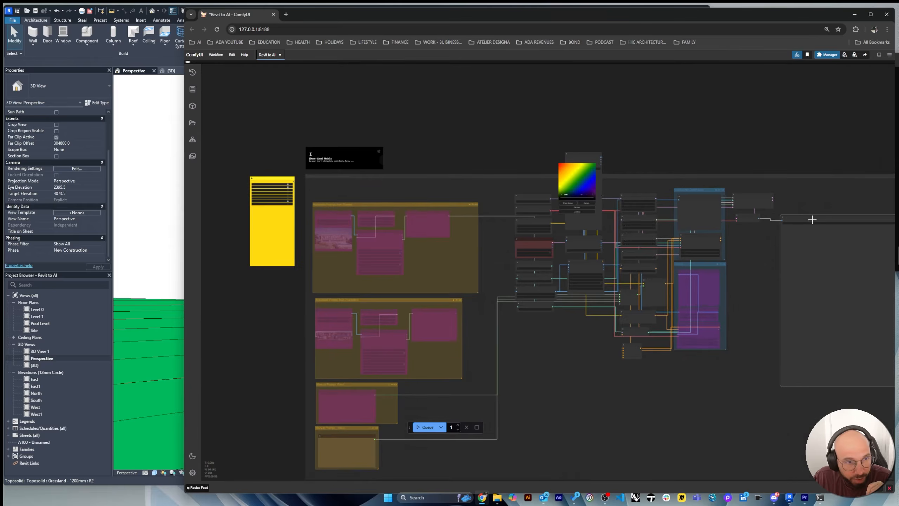
scroll(812, 219, "down", 1)
Examine the Florence2 and text output nodes in the Automatic Prompt from Render group
scroll(436, 217, "up", 5)
scroll(372, 220, "up", 3)
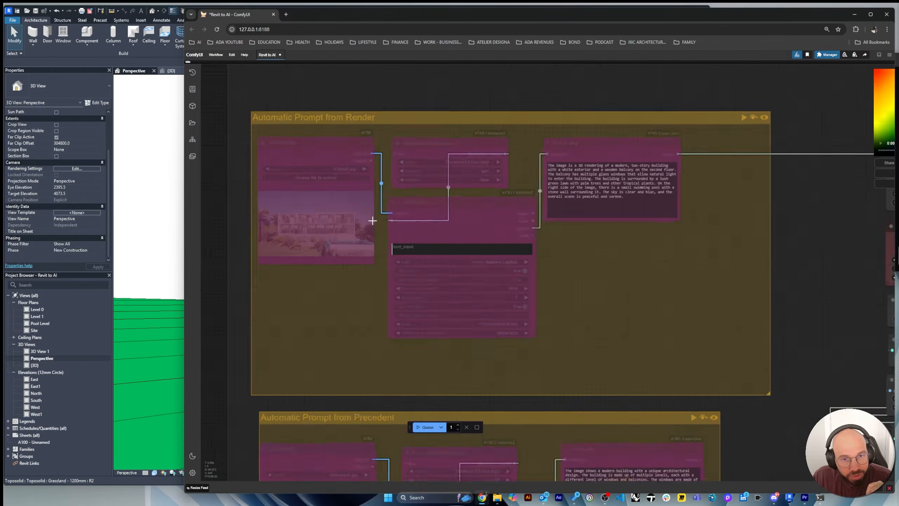
scroll(386, 232, "up", 2)
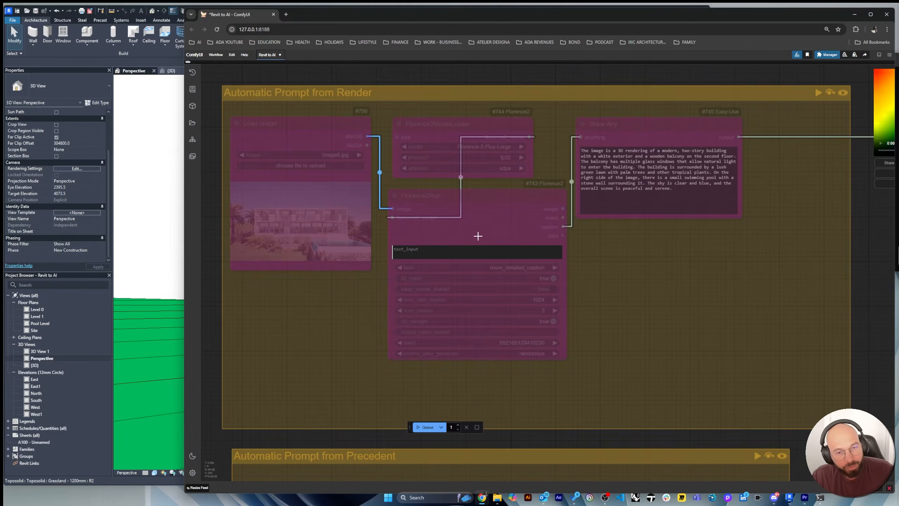
scroll(601, 235, "down", 2)
scroll(594, 233, "up", 2)
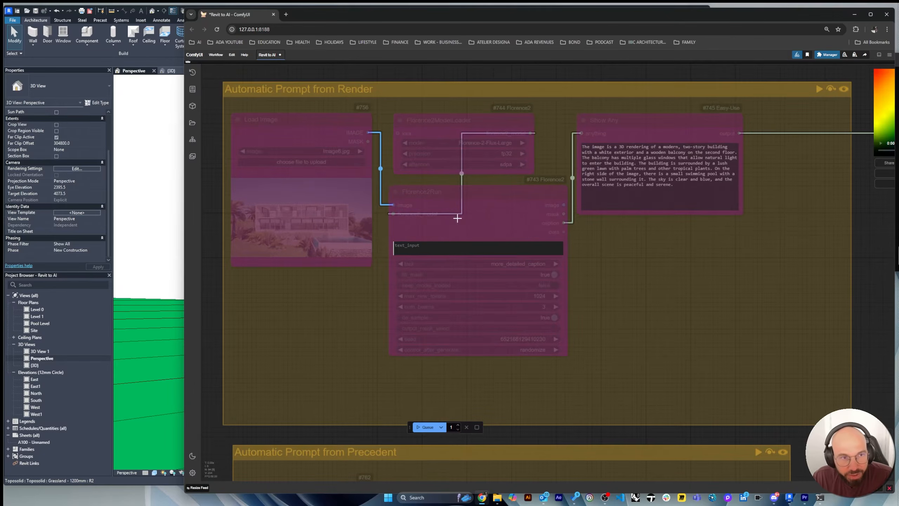
scroll(276, 174, "down", 1)
scroll(317, 124, "up", 2)
Remove the bypass from the Load Image node in the Automatic Prompt from Render group and inspect its Image6.jpg rendering closely
right_click(316, 116)
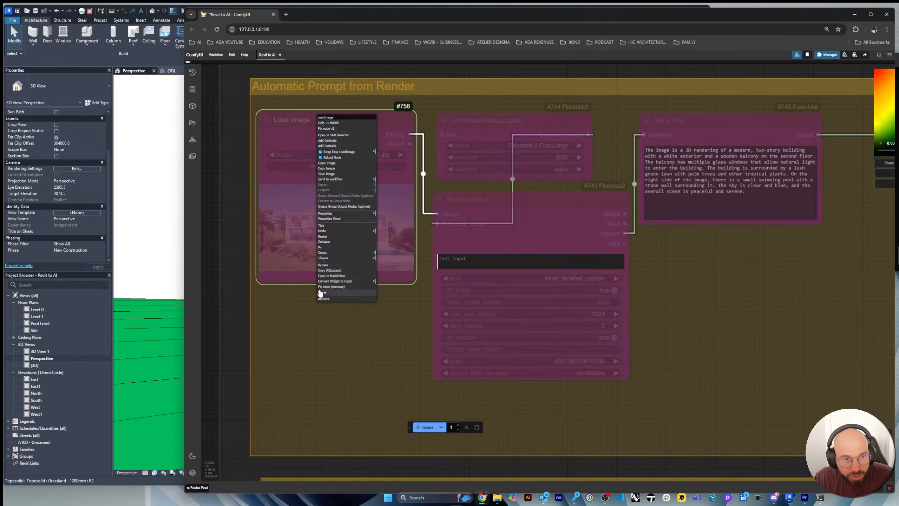
left_click(323, 264)
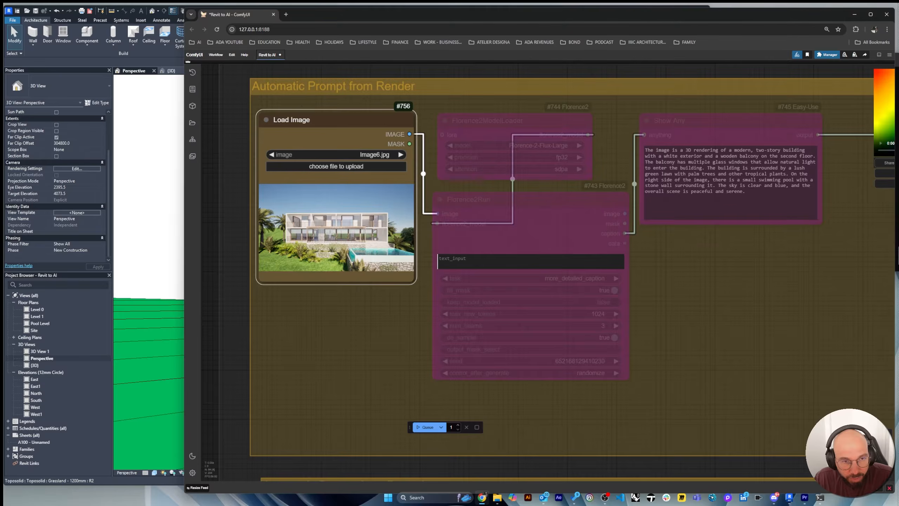
scroll(239, 238, "up", 8)
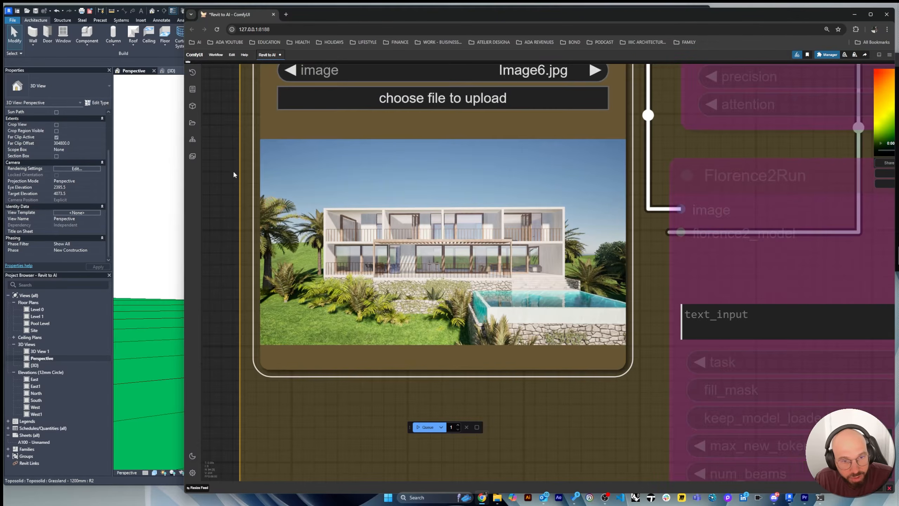
scroll(349, 273, "up", 5)
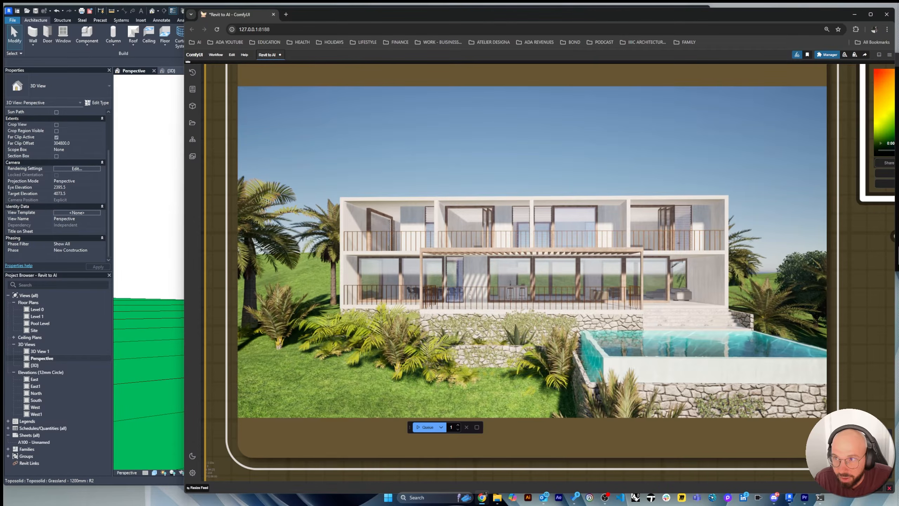
scroll(237, 268, "down", 3)
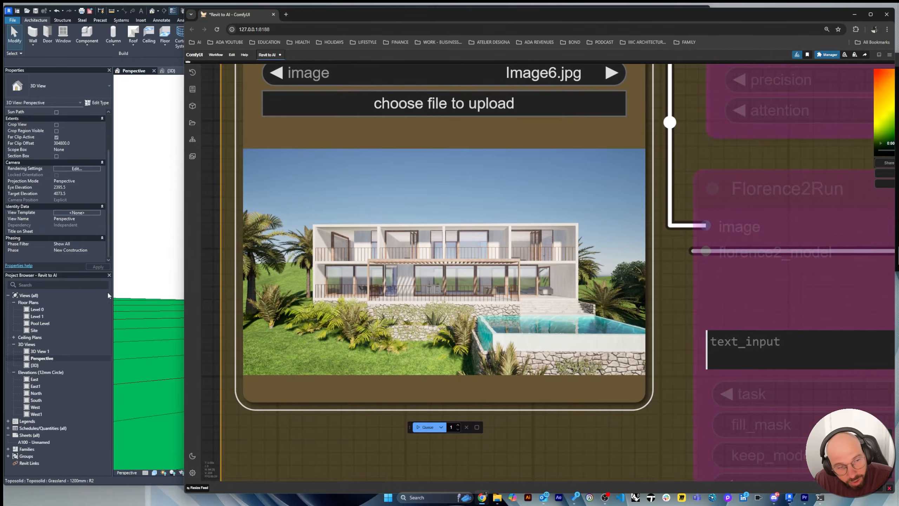
Switch to Revit and bring the house closer in the Perspective view
left_click(151, 277)
scroll(425, 308, "up", 5)
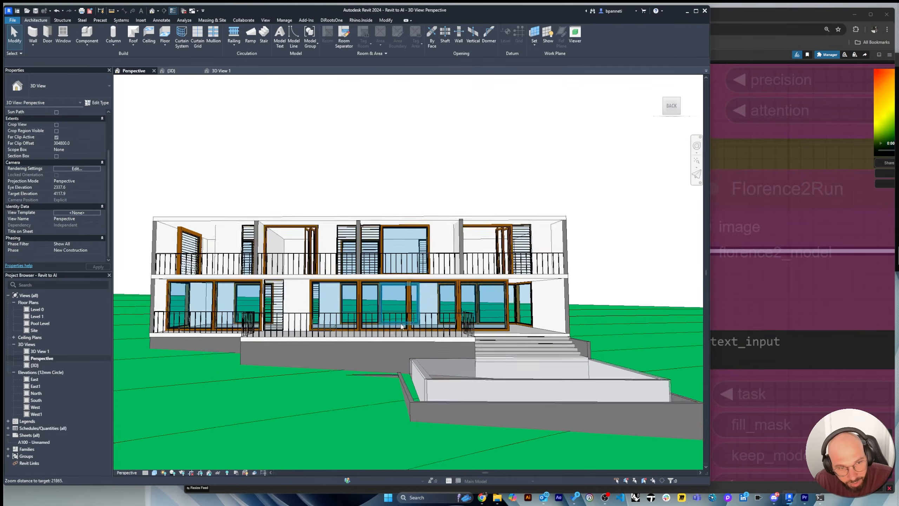
scroll(426, 307, "up", 2)
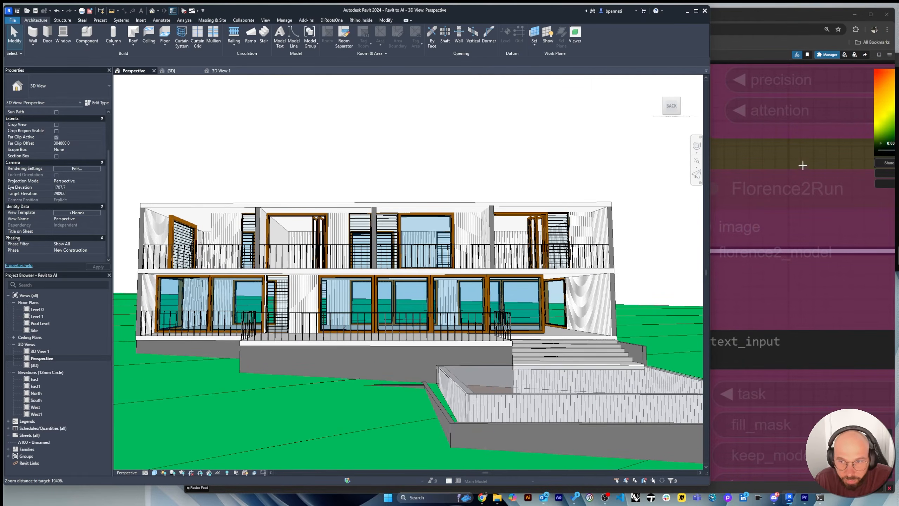
Pull the Perspective view back until the whole house and pool show, and switch to ComfyUI
scroll(517, 322, "down", 3)
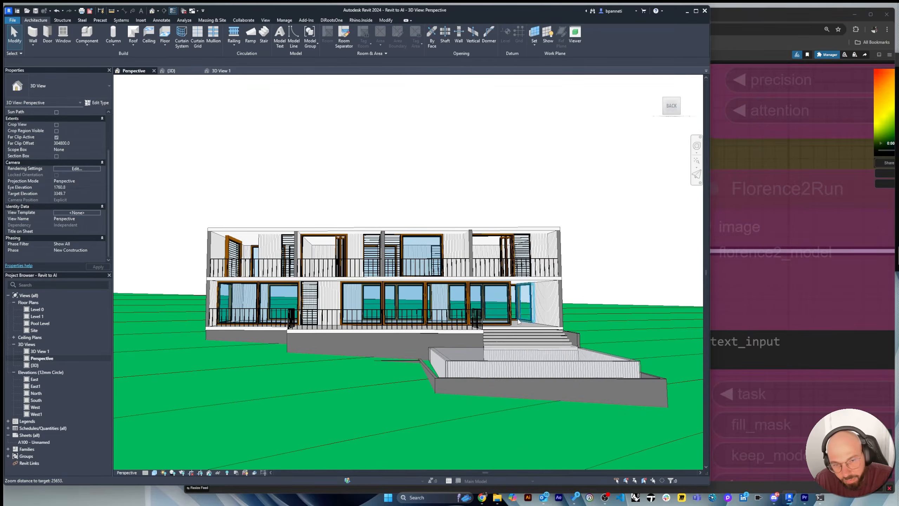
scroll(518, 321, "down", 1)
left_click(786, 191)
scroll(444, 273, "down", 6)
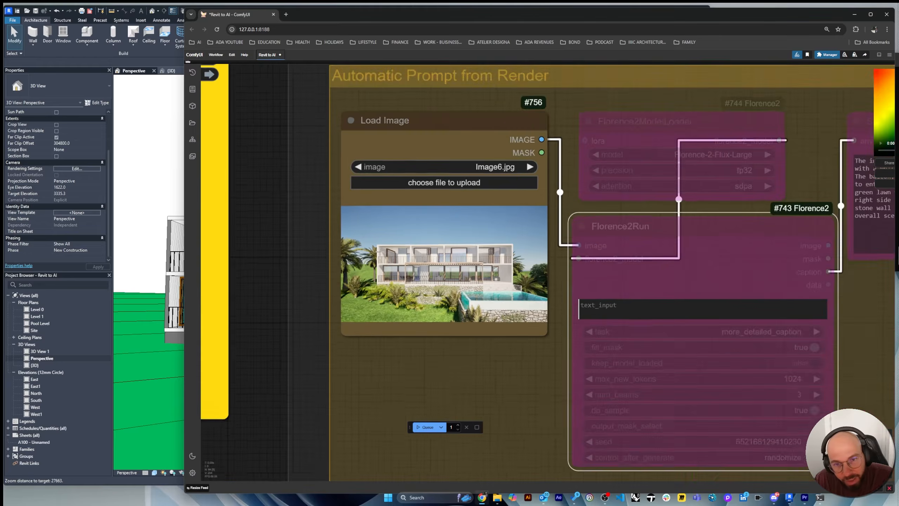
Follow the Load Image, Florence2Run and Show Any nodes in the Automatic Prompt from Render group
scroll(379, 252, "down", 2)
scroll(646, 271, "up", 3)
scroll(375, 189, "down", 2)
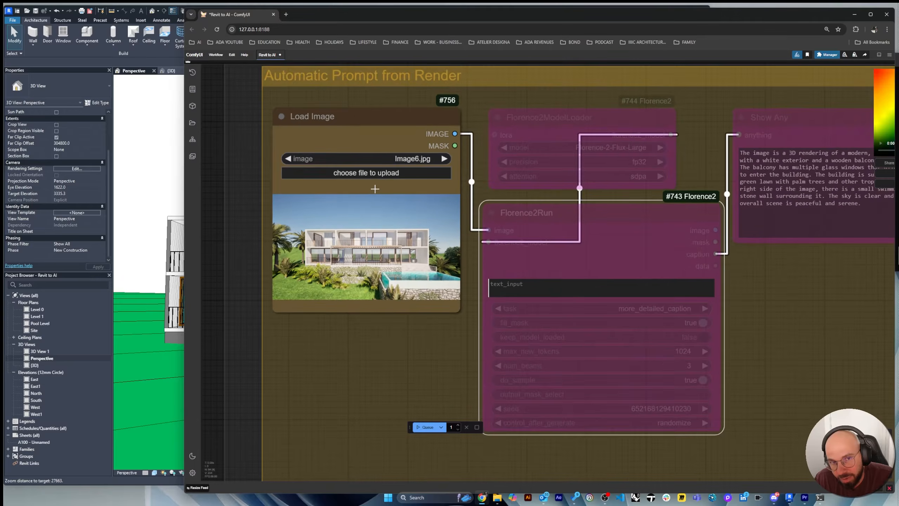
scroll(375, 188, "down", 1)
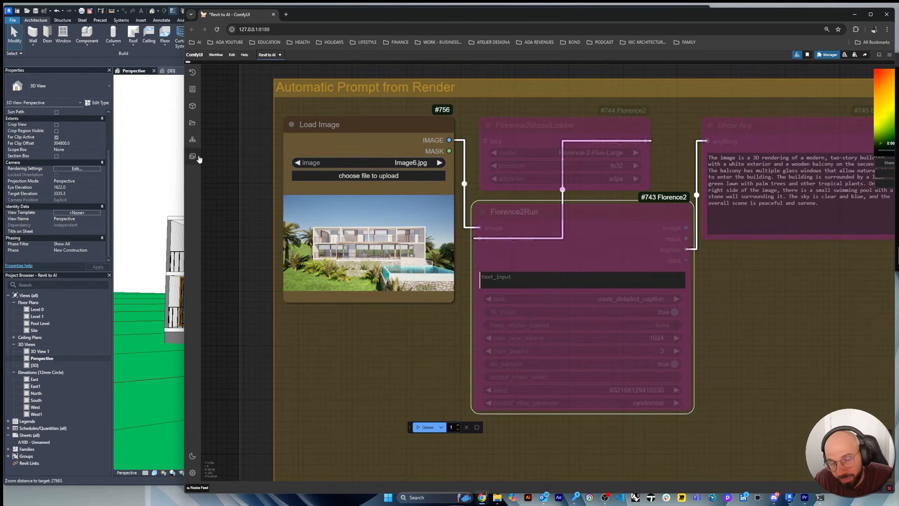
scroll(308, 177, "down", 1)
scroll(569, 260, "up", 3)
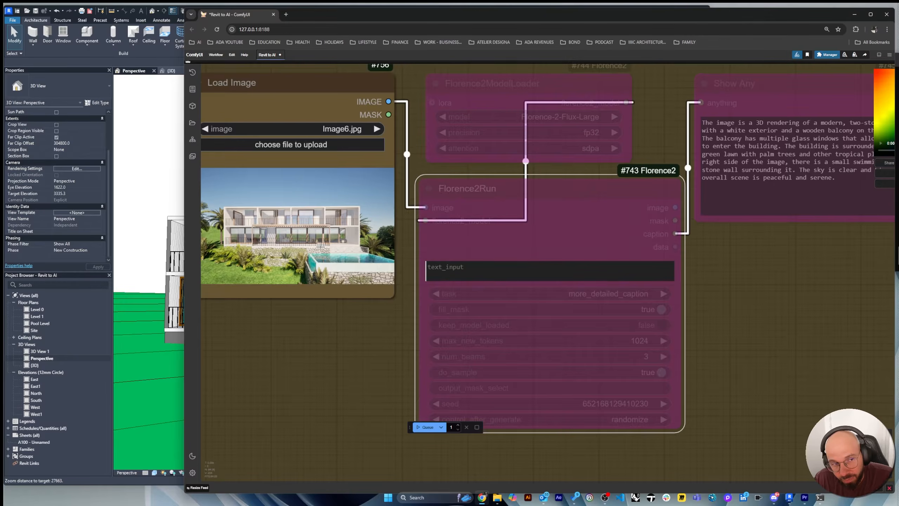
scroll(320, 247, "down", 1)
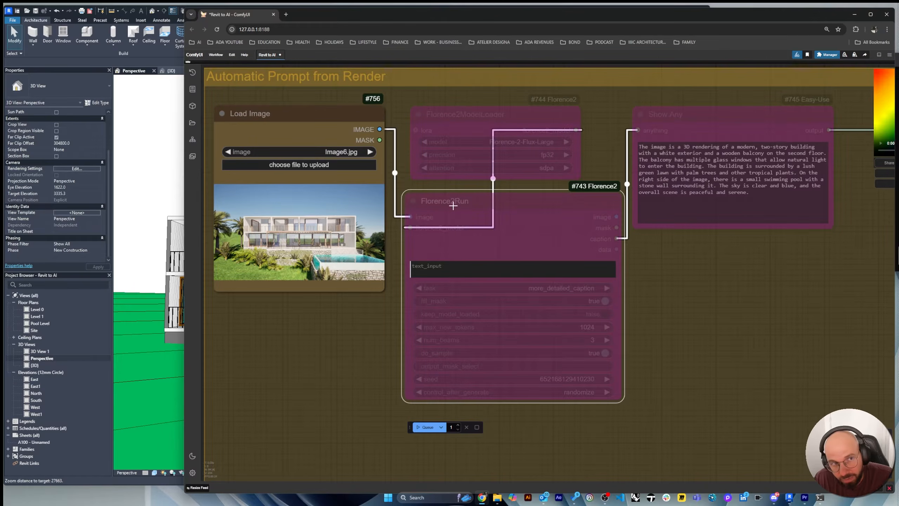
scroll(381, 198, "down", 1)
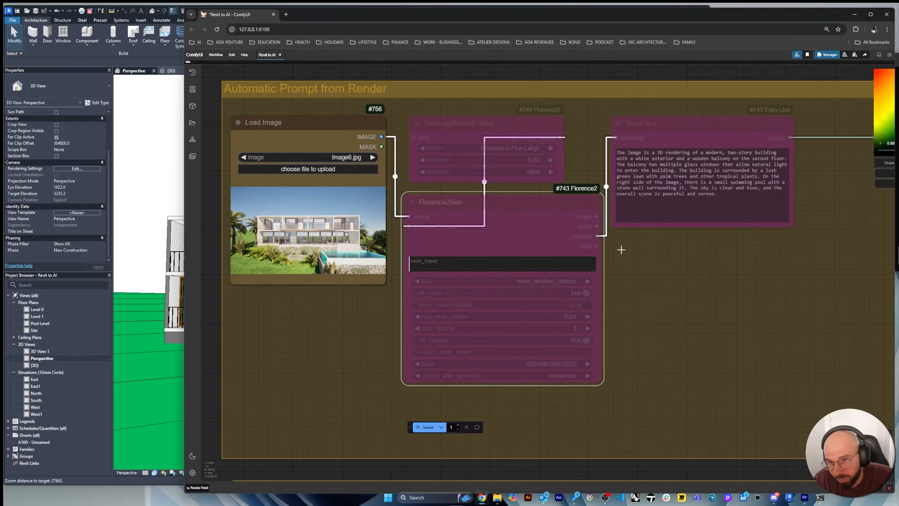
scroll(595, 208, "up", 1)
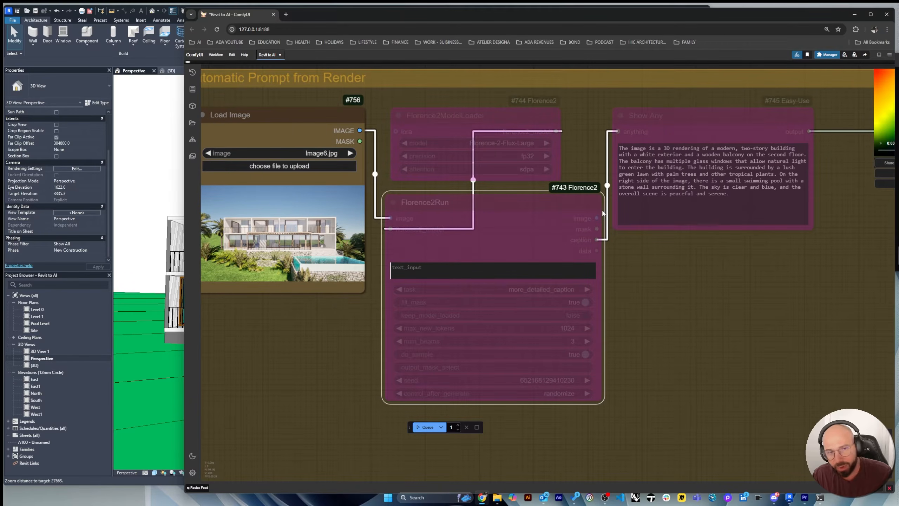
scroll(603, 212, "down", 1)
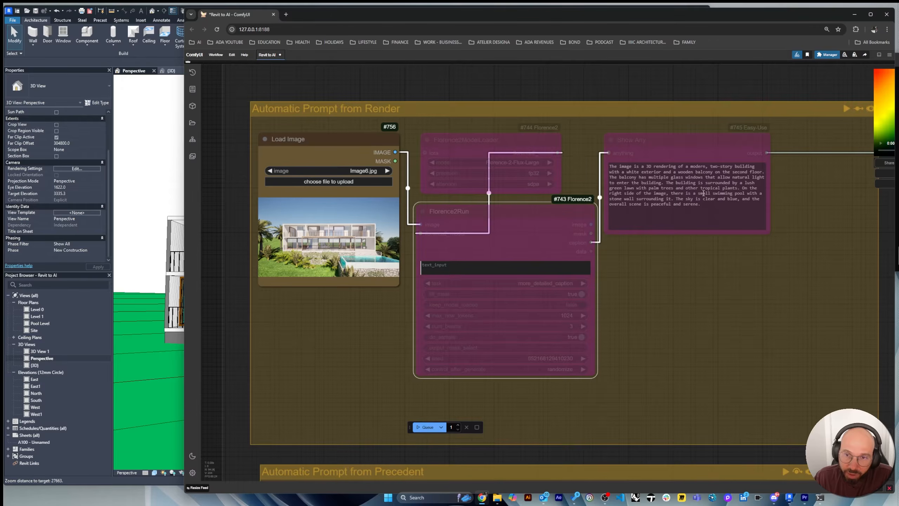
Highlight the full image description in the Show Any node of the Automatic Prompt from Render group, and clear the selection
left_click_drag(707, 201, 619, 156)
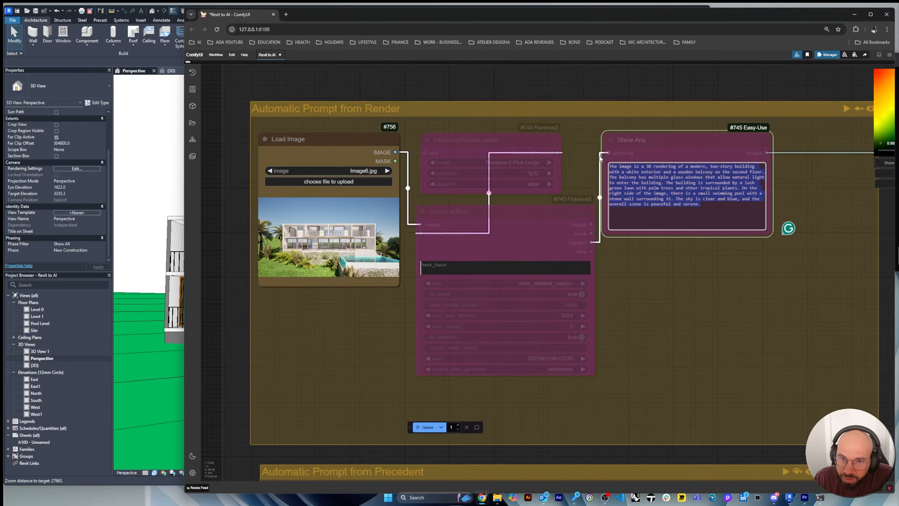
scroll(662, 148, "up", 1)
scroll(661, 147, "up", 1)
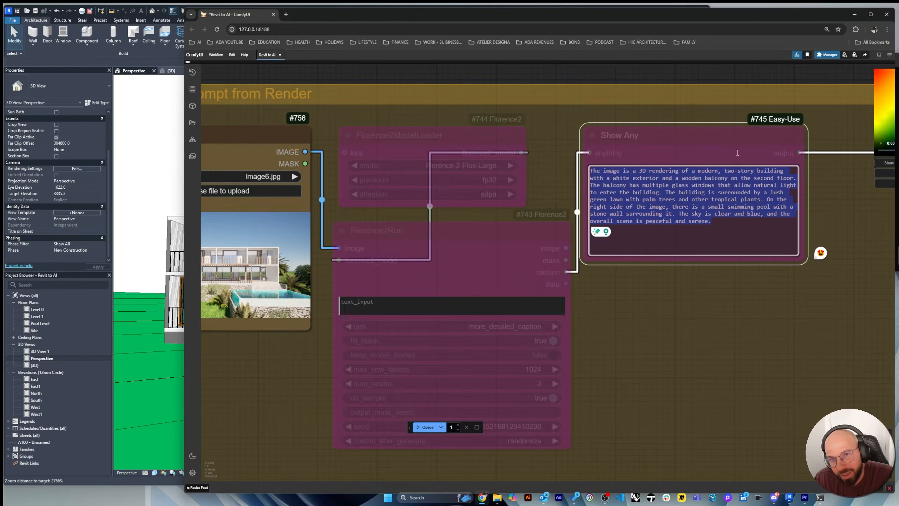
left_click(719, 82)
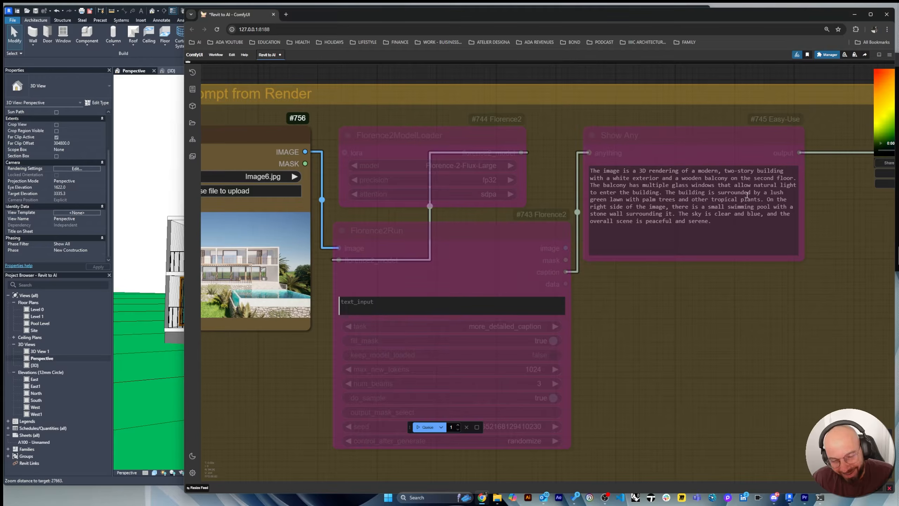
triple_click(715, 200)
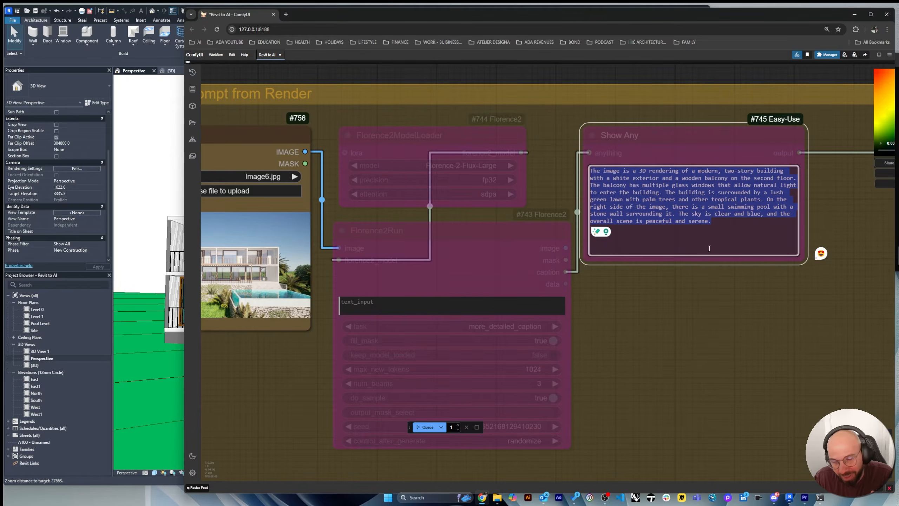
left_click(685, 78)
scroll(713, 122, "down", 3)
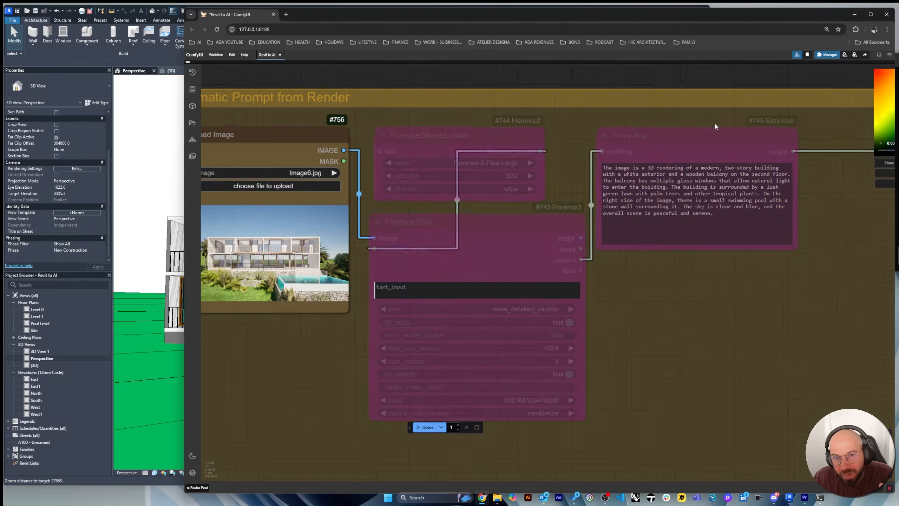
Highlight the word "exterior", the lush green lawn sentence and "small swimming pool" in the Show Any description
triple_click(742, 161)
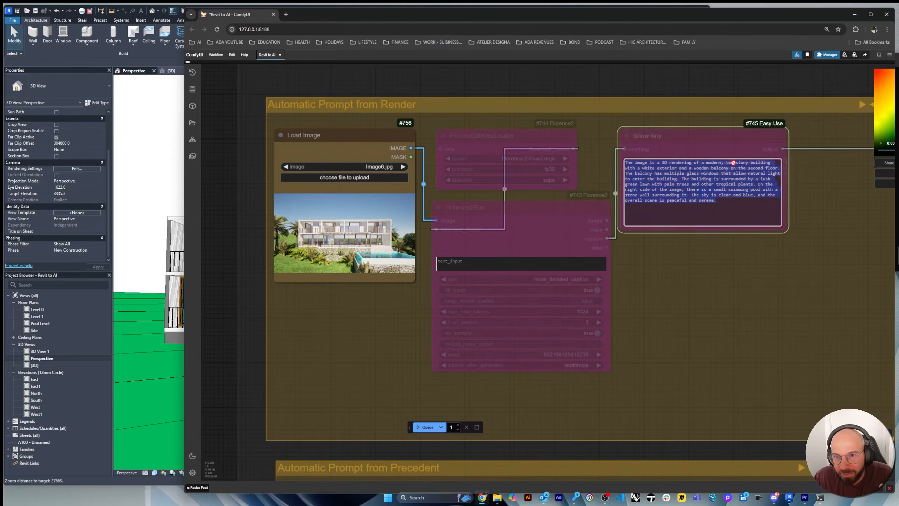
left_click(659, 169)
double_click(659, 169)
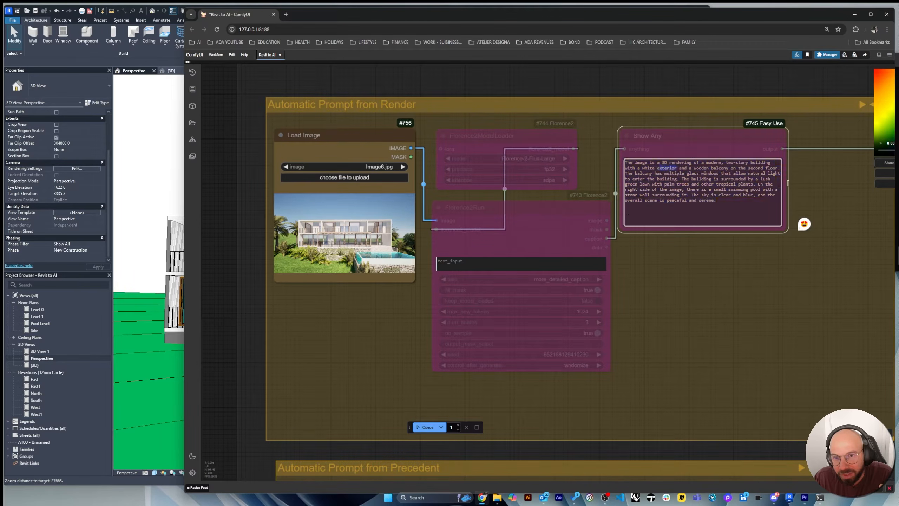
left_click_drag(694, 168, 755, 185)
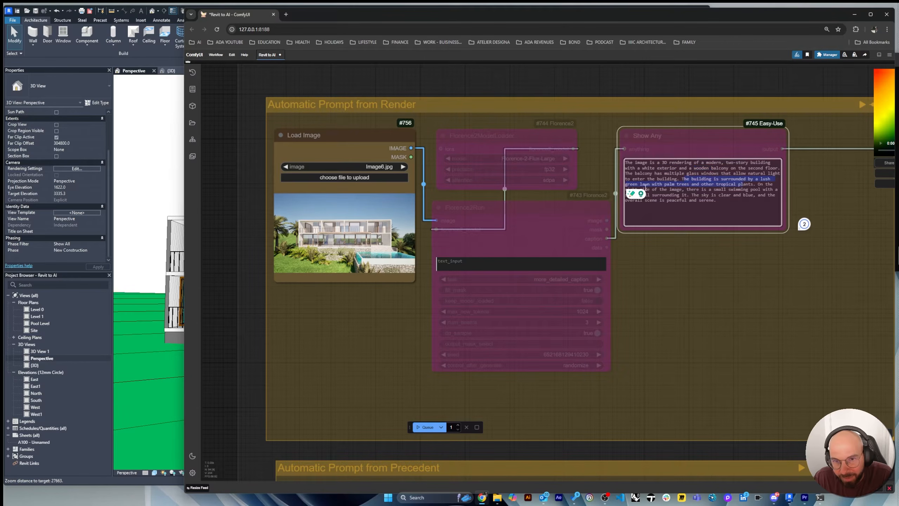
left_click(715, 183)
mouse_move(767, 182)
left_mouse_down()
mouse_move(664, 191)
mouse_move(753, 184)
left_mouse_up()
scroll(740, 154, "down", 3)
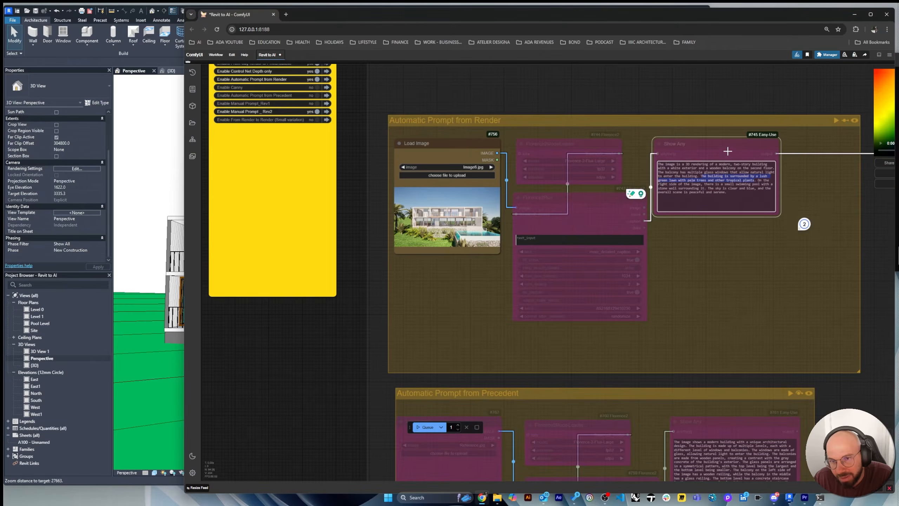
left_click_drag(728, 184, 755, 185)
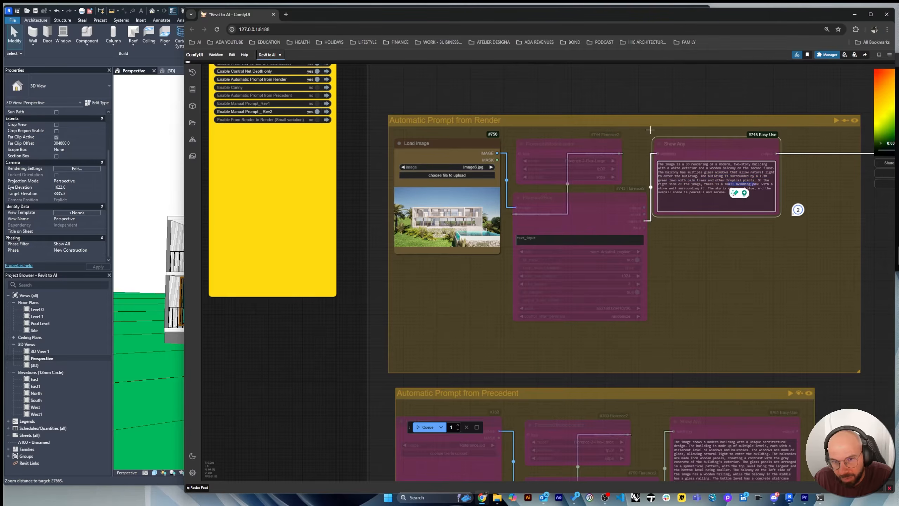
Highlight the phrase "3D rendering" in the Show Any description
scroll(729, 172, "up", 1)
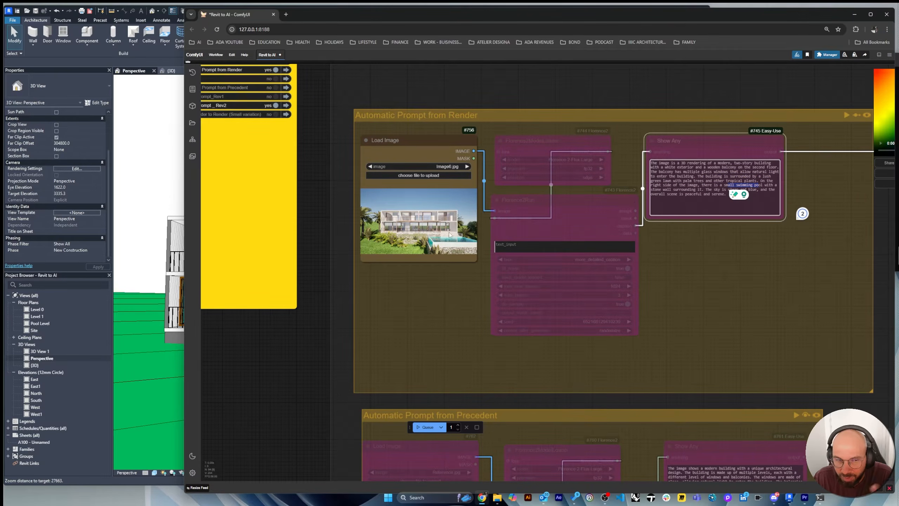
scroll(450, 235, "down", 1)
scroll(530, 213, "up", 1)
scroll(602, 195, "down", 1)
scroll(673, 170, "up", 1)
left_click(685, 162)
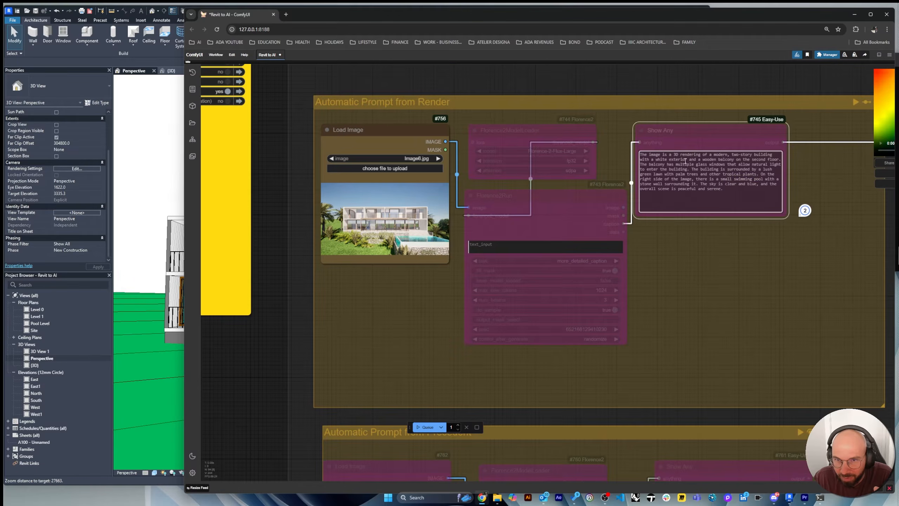
left_click_drag(674, 155, 699, 157)
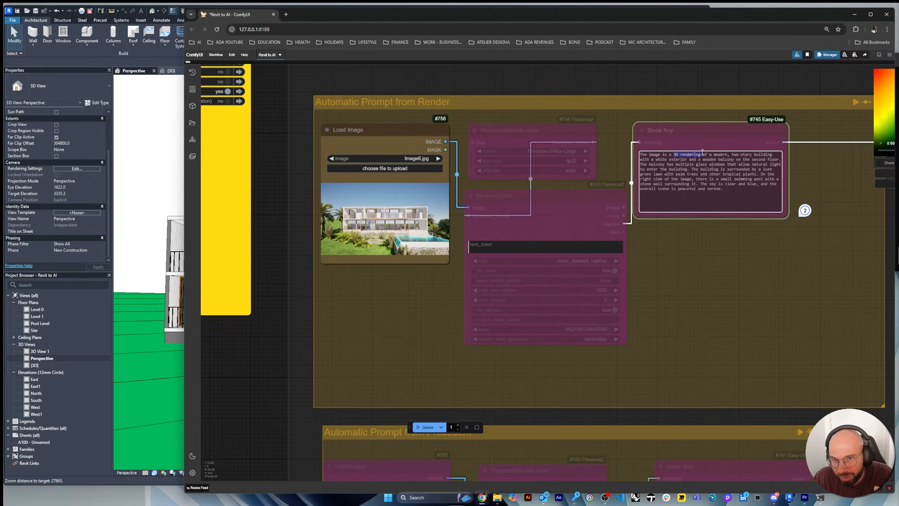
scroll(659, 116, "down", 2)
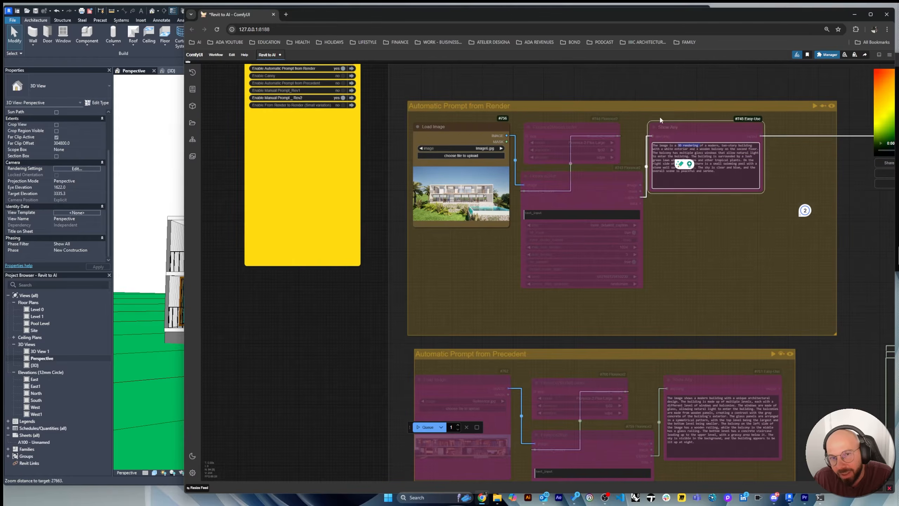
Remove the bypass from the Load Image node in the Automatic Prompt from Precedent group
left_click(594, 112)
scroll(550, 338, "down", 2)
scroll(464, 408, "up", 3)
scroll(342, 180, "up", 1)
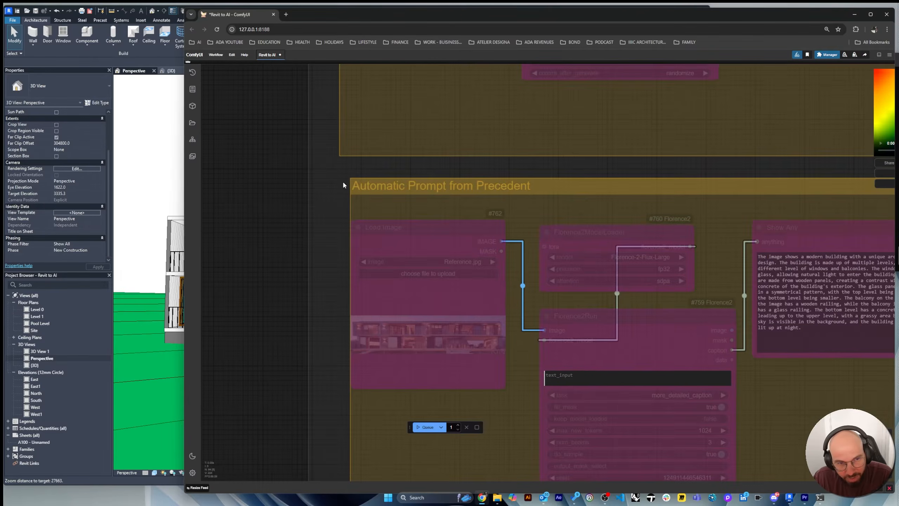
scroll(342, 181, "down", 1)
scroll(400, 312, "up", 3)
scroll(389, 293, "up", 2)
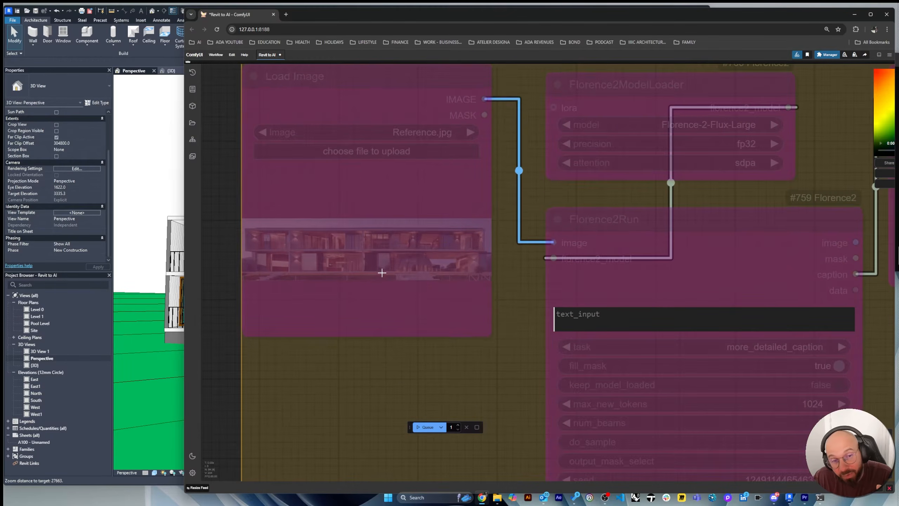
right_click(396, 197)
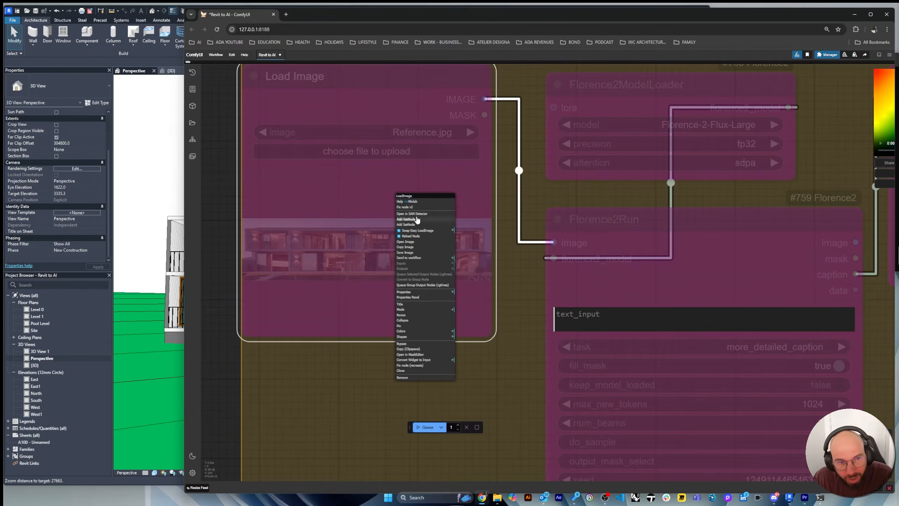
left_click(411, 344)
Move the Reference.jpg Load Image node slightly inward from the edge of the Automatic Prompt from Precedent group
scroll(525, 304, "down", 4)
scroll(317, 265, "up", 4)
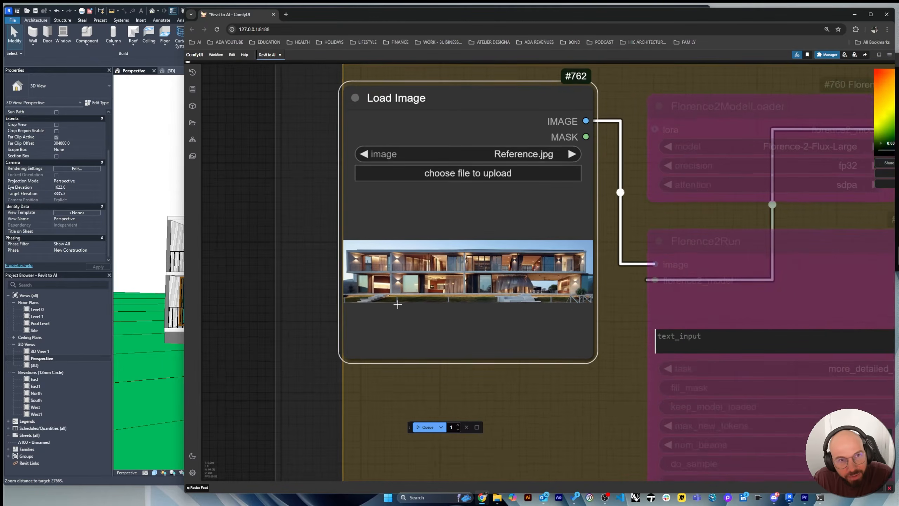
scroll(397, 305, "down", 2)
mouse_move(433, 138)
left_mouse_down()
mouse_move(457, 143)
mouse_move(445, 142)
left_mouse_up()
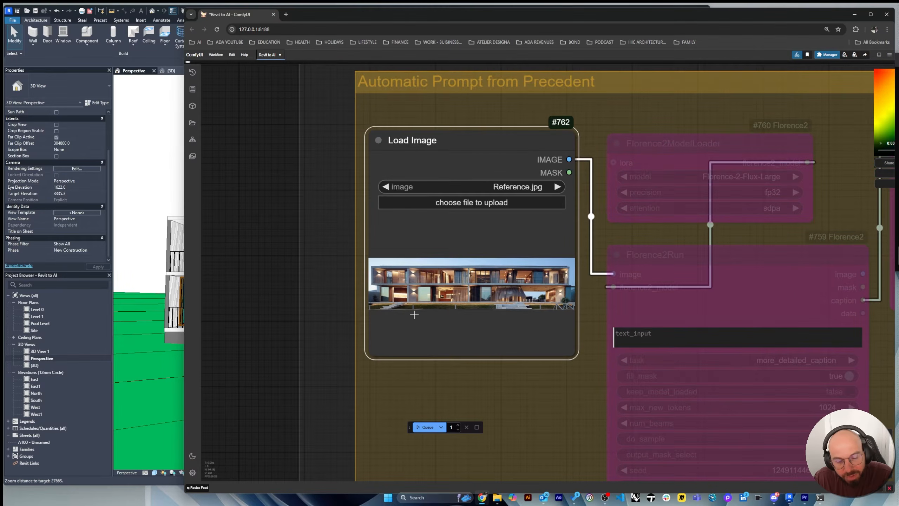
Inspect the Reference.jpg precedent photo closely in its Load Image node
scroll(449, 316, "up", 3)
scroll(456, 309, "up", 1)
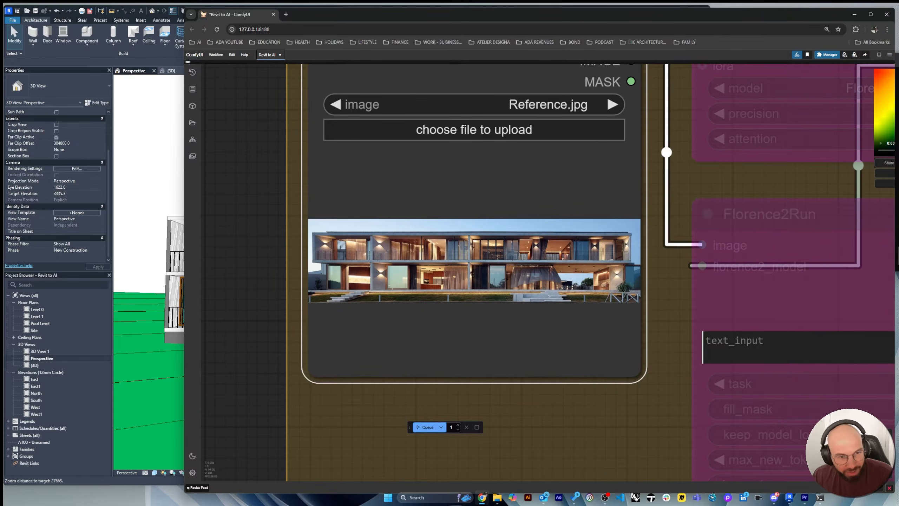
scroll(387, 285, "up", 10)
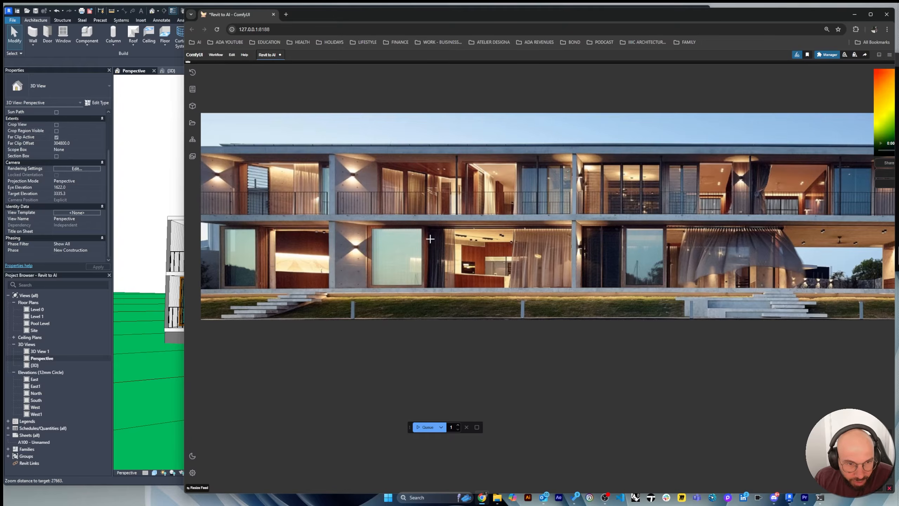
scroll(453, 301, "down", 4)
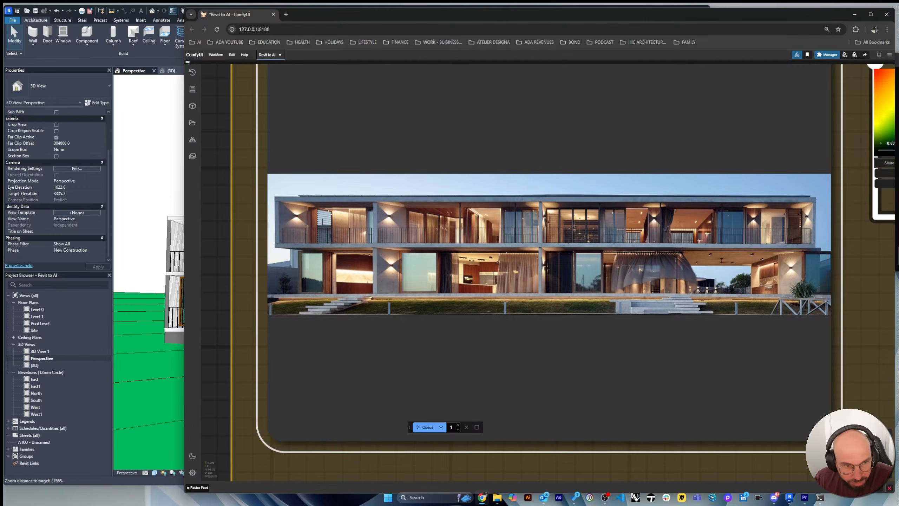
scroll(316, 220, "up", 5)
scroll(392, 253, "down", 5)
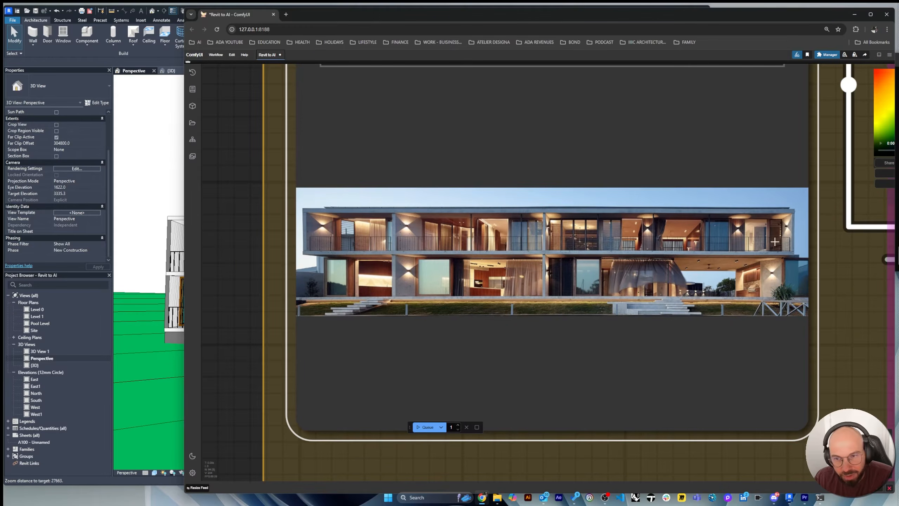
Switch to Revit to compare the house's Perspective view with Reference.jpg, and return to the precedent nodes in ComfyUI
left_click(149, 188)
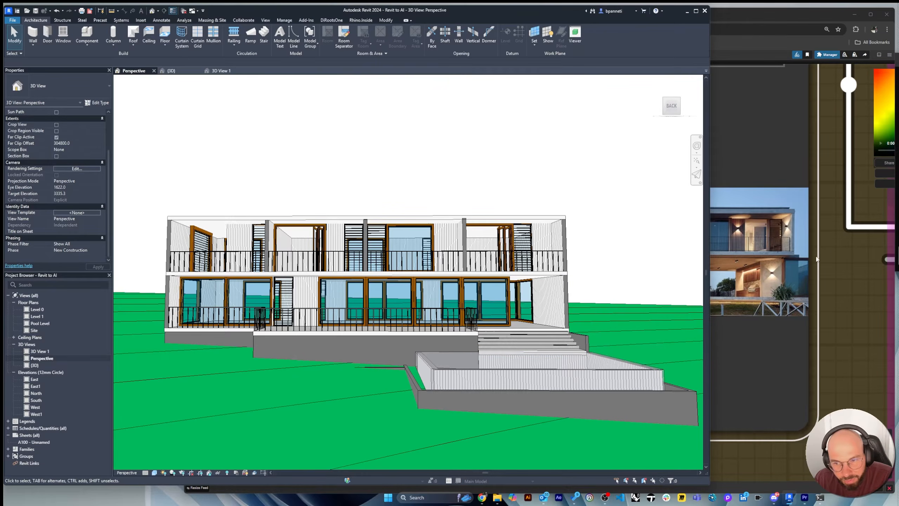
left_click(781, 265)
scroll(554, 253, "down", 4)
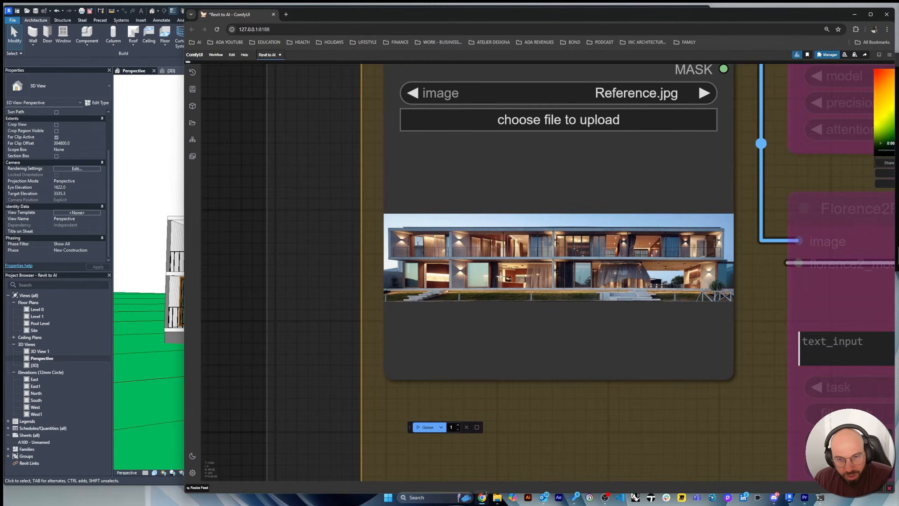
scroll(672, 308, "up", 3)
scroll(325, 269, "down", 10)
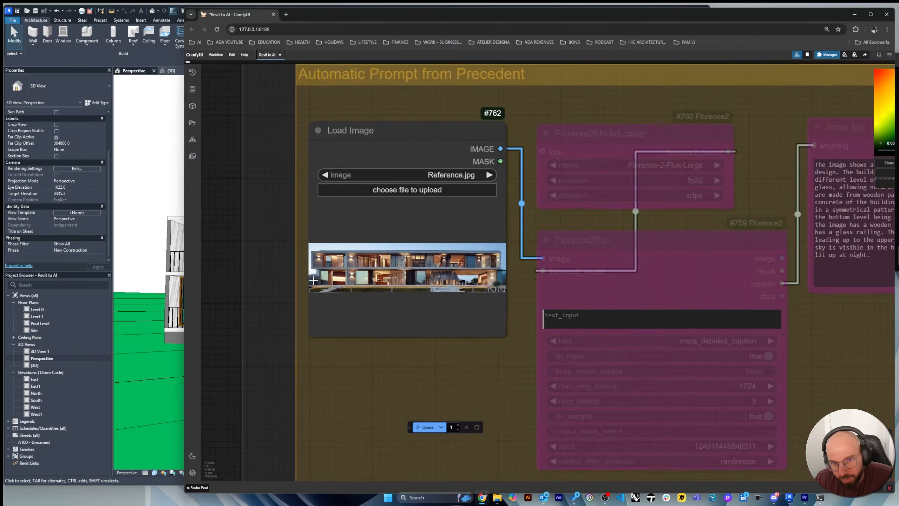
Review the Reference.jpg precedent image alongside the full caption in the Show Any node of the Automatic Prompt from Precedent group
scroll(781, 353, "up", 2)
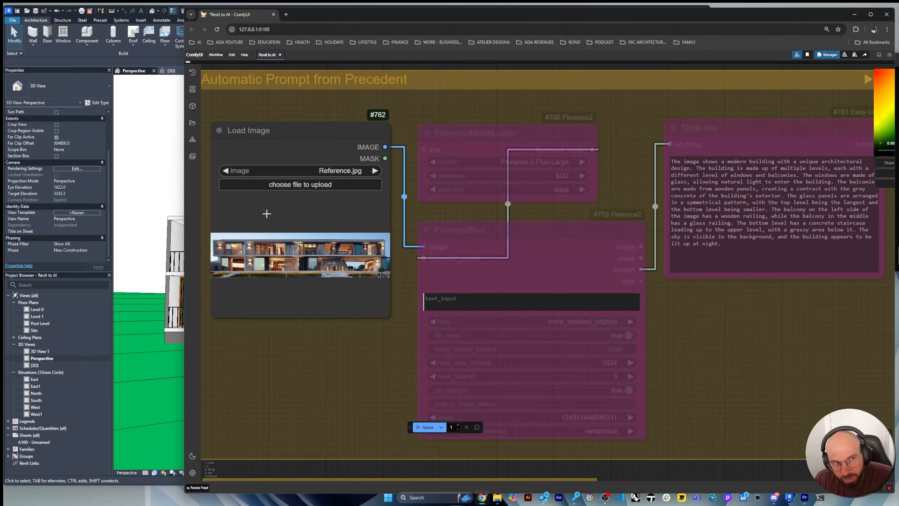
scroll(269, 219, "down", 2)
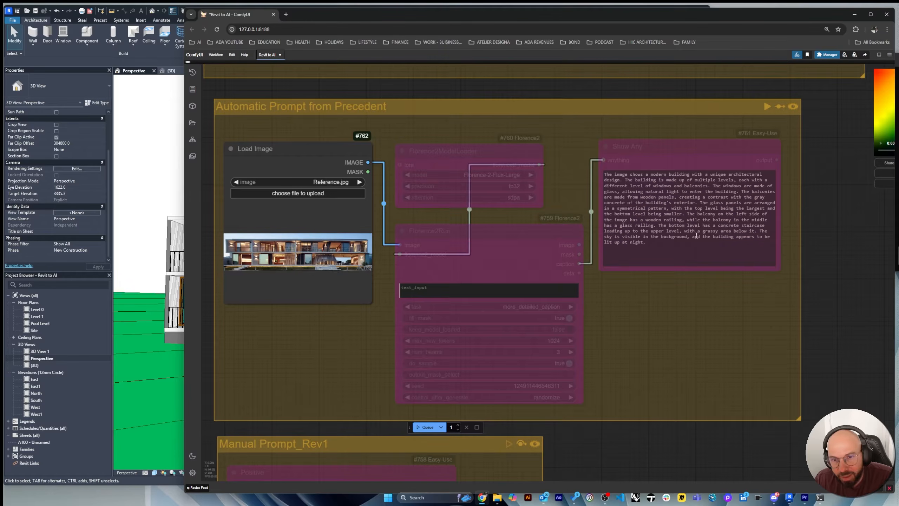
left_click_drag(664, 244, 692, 160)
scroll(713, 177, "up", 1)
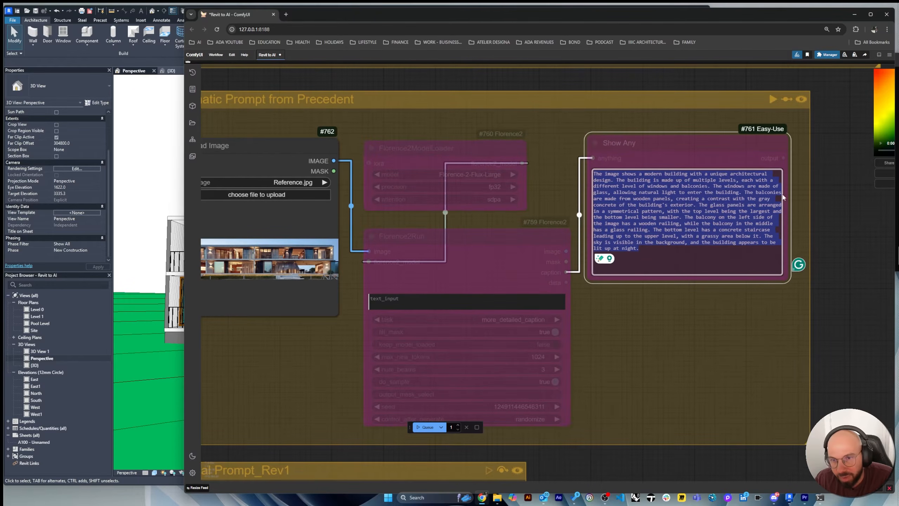
scroll(741, 329, "down", 7)
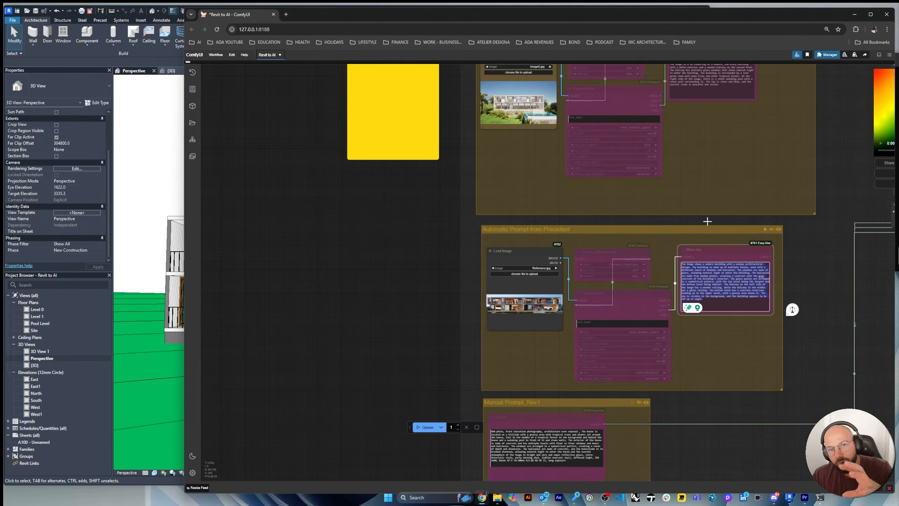
scroll(740, 159, "up", 3)
scroll(722, 176, "down", 3)
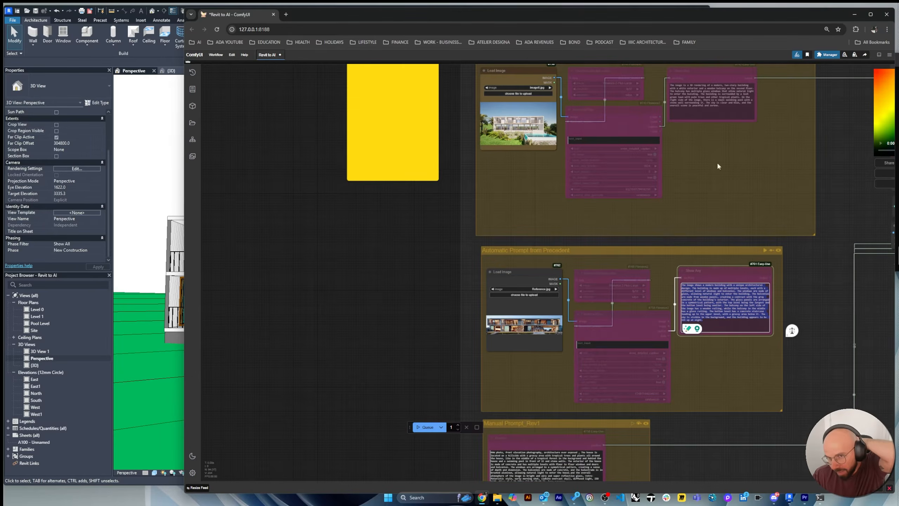
scroll(713, 128, "up", 1)
scroll(745, 233, "up", 6)
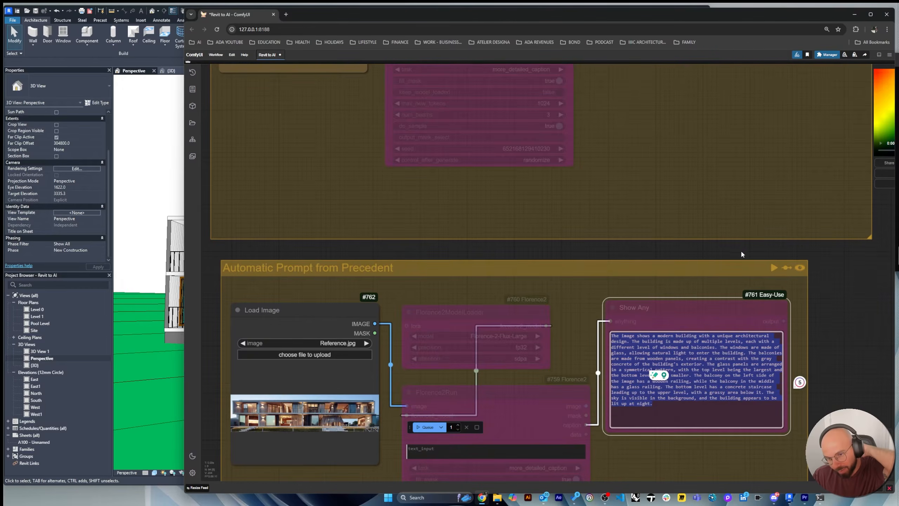
scroll(725, 301, "down", 2)
scroll(688, 417, "up", 3)
scroll(722, 404, "up", 2)
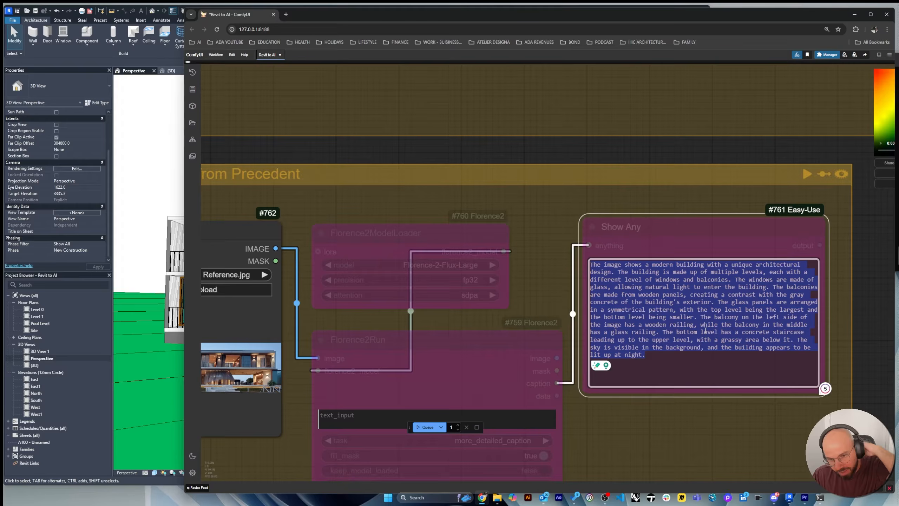
Highlight the "wooden panels" and "windows are made of glass" phrases in the precedent caption of the Show Any node
left_click(699, 300)
left_click_drag(638, 294, 689, 294)
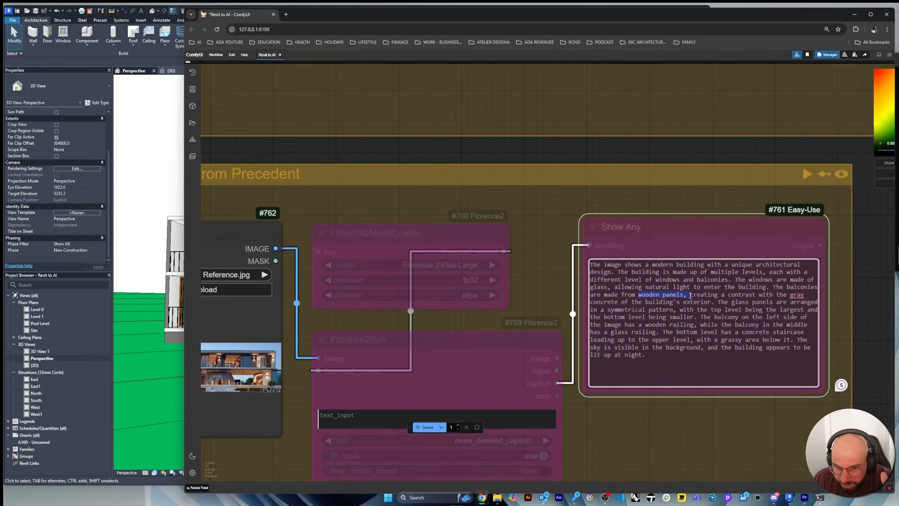
left_click(733, 319)
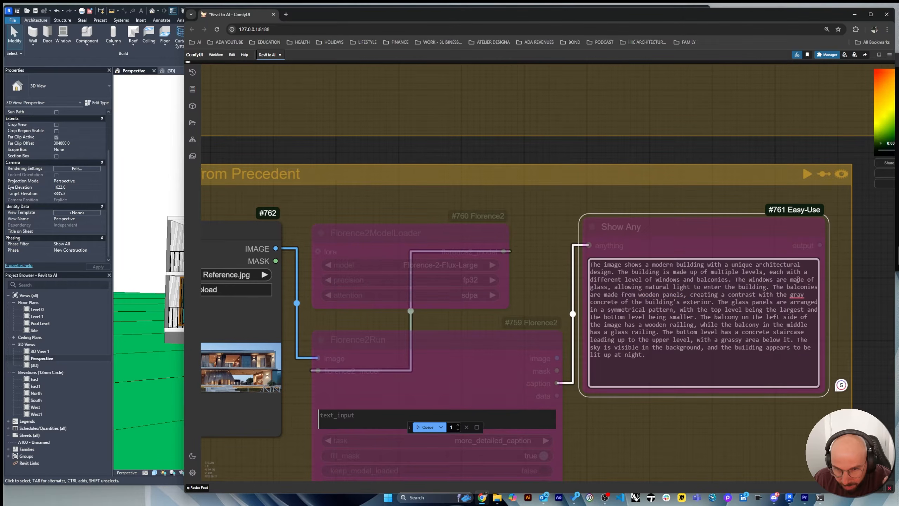
left_click_drag(742, 280, 608, 286)
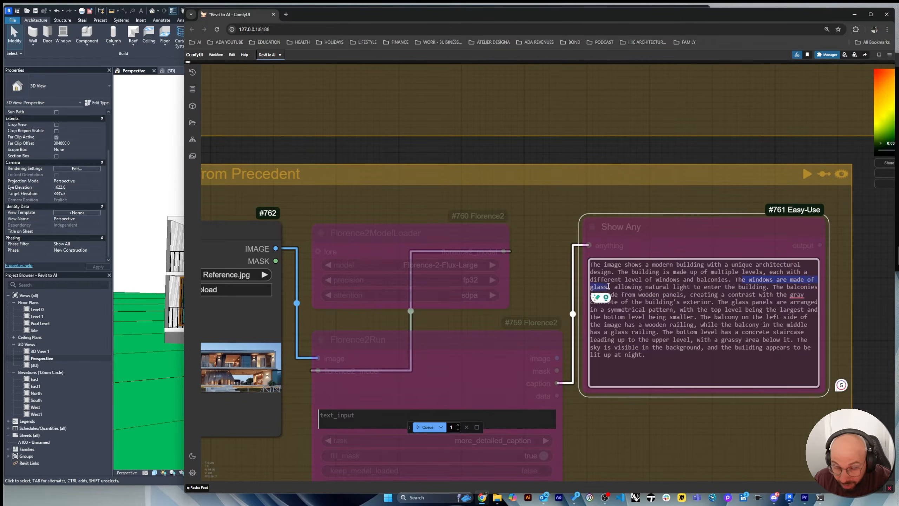
left_click(730, 273)
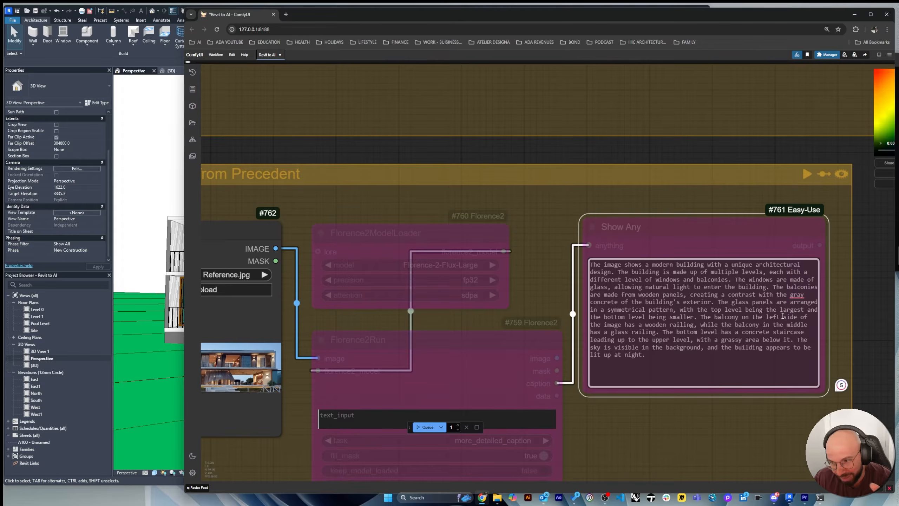
Compare the full positive prompt texts in the Manual Prompt_Rev1 and Manual Prompt _ Rev2 groups
scroll(720, 257, "down", 5)
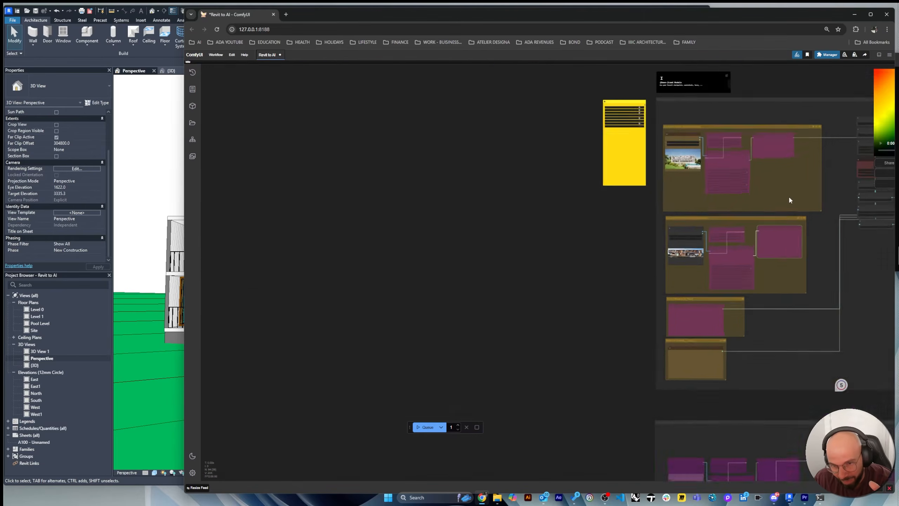
scroll(811, 262, "up", 4)
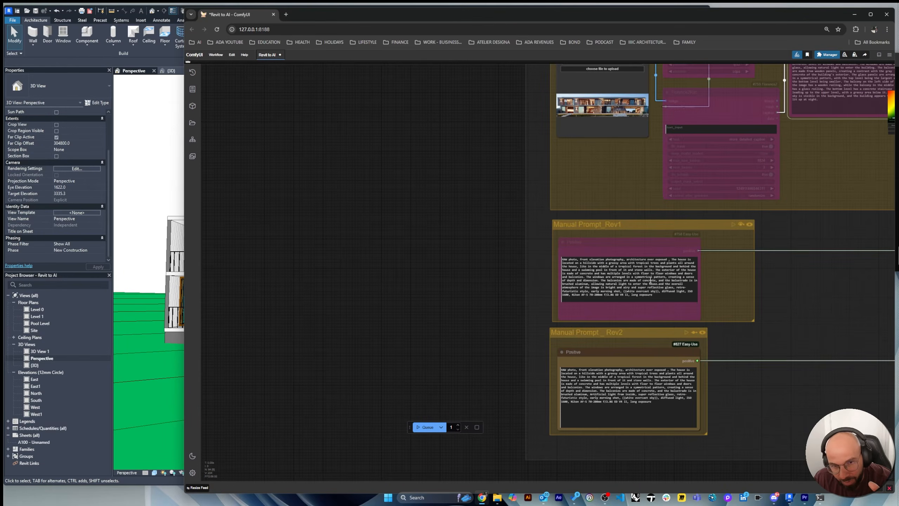
key("ctrl+a")
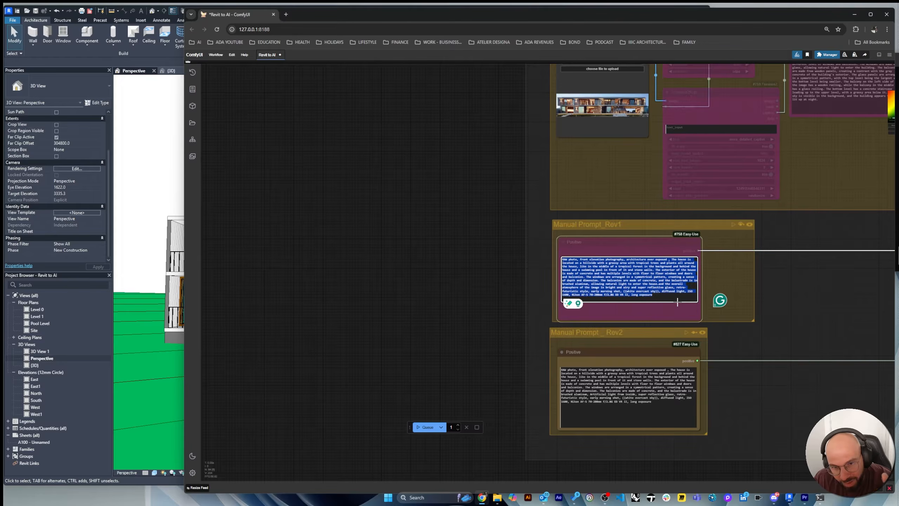
scroll(644, 300, "up", 3)
scroll(644, 300, "up", 2)
scroll(469, 149, "down", 4)
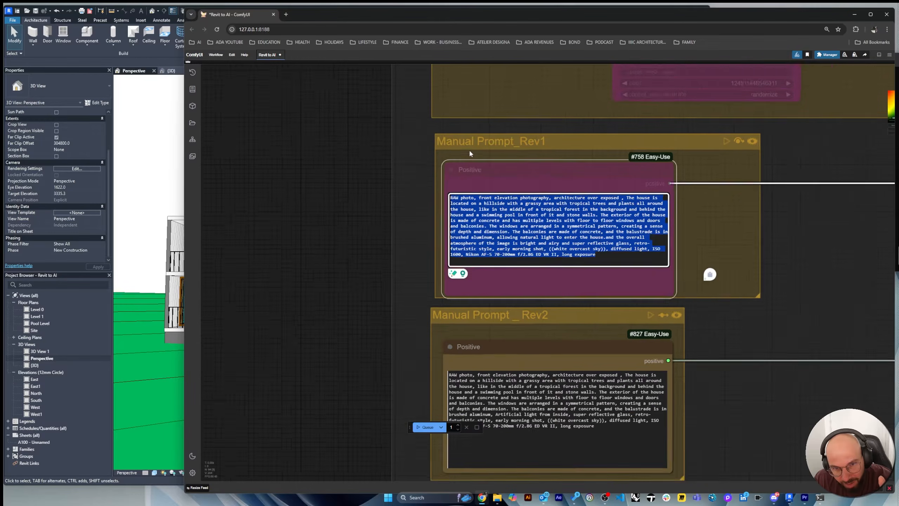
left_click(498, 397)
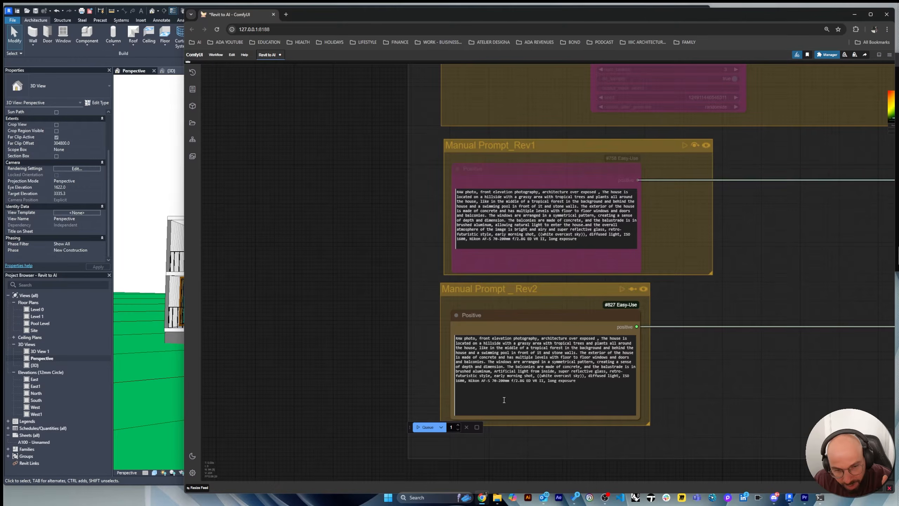
scroll(513, 427, "up", 2)
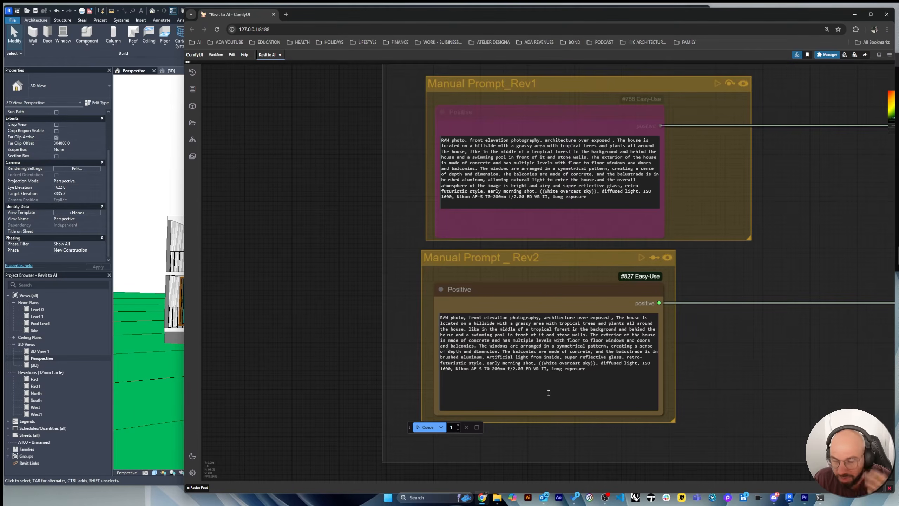
left_click_drag(588, 371, 436, 311)
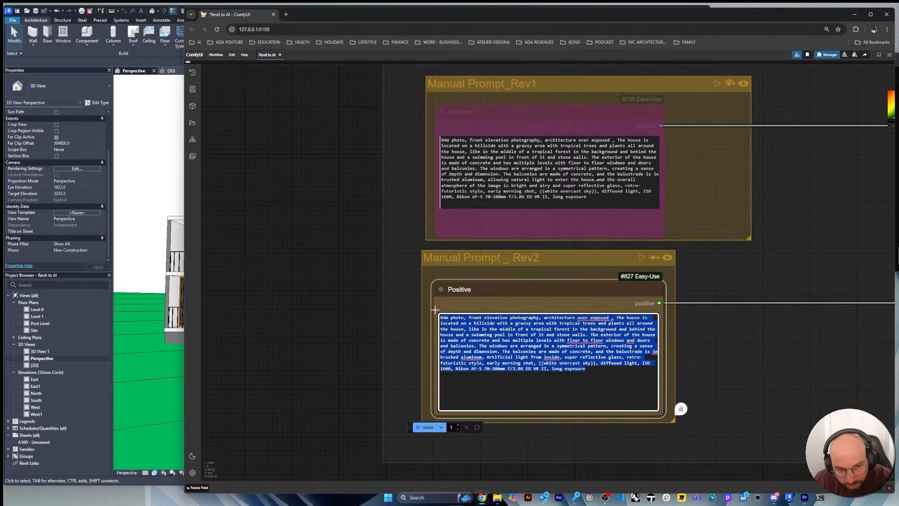
left_click(377, 356)
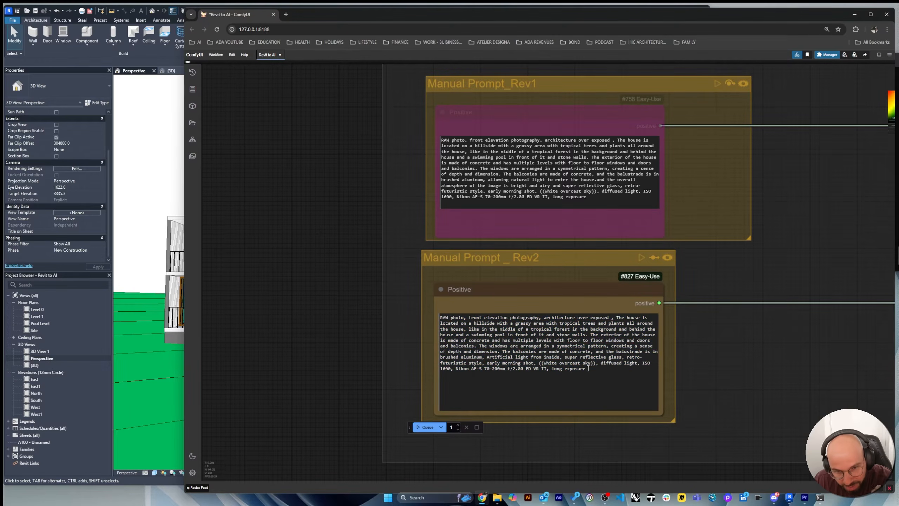
Read the opening of the Rev2 positive prompt, highlighting the photo style, hillside setting, tropical forest and swimming pool wording
triple_click(513, 346)
left_click_drag(514, 346, 496, 344)
left_click(515, 351)
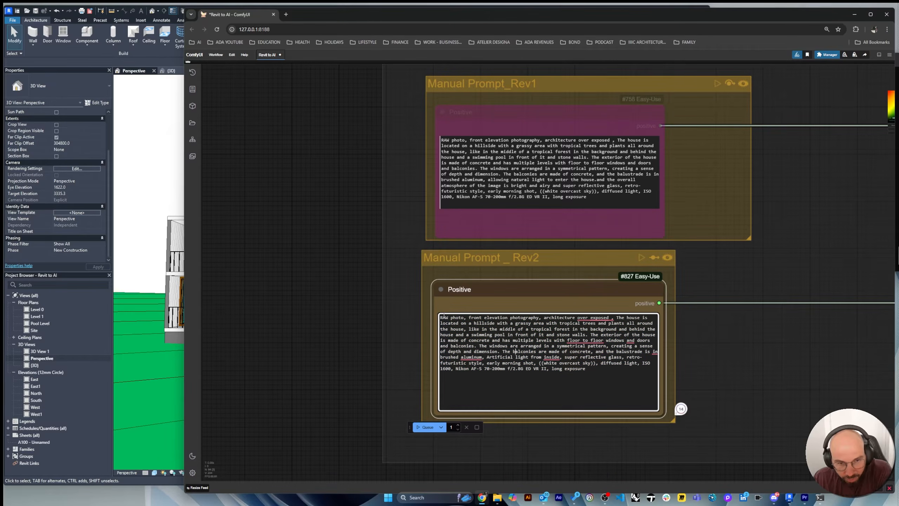
left_click_drag(441, 317, 615, 324)
left_click(542, 329)
left_click(626, 346)
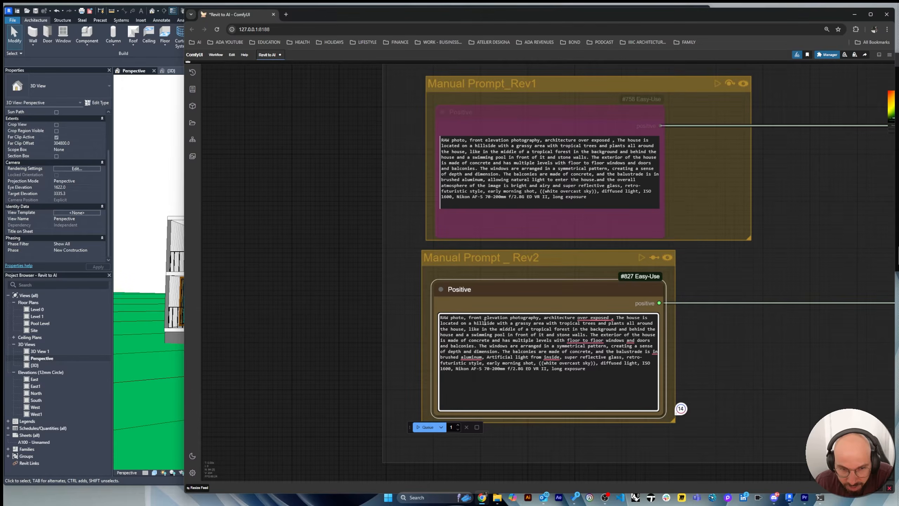
left_click_drag(473, 324, 588, 335)
left_click(580, 339)
left_click(570, 329)
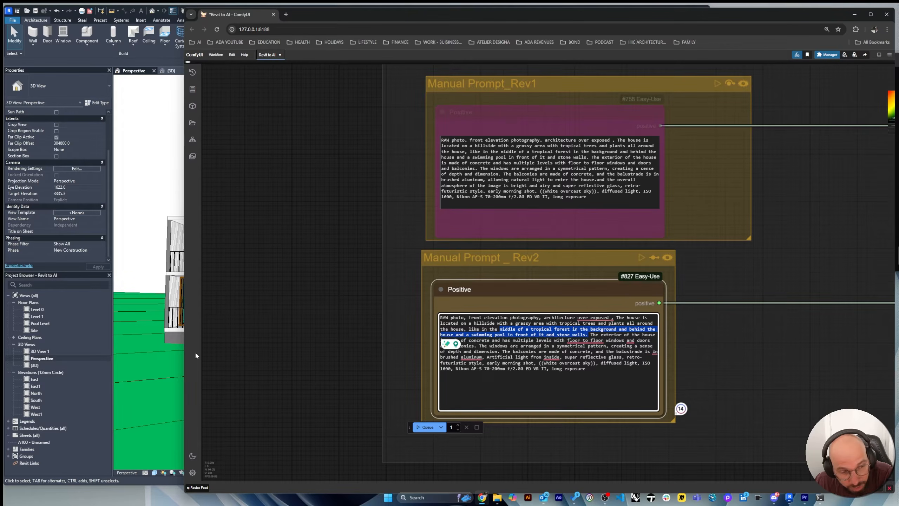
Highlight the "floor to floor windows" and "symmetrical pattern" descriptions in the Rev2 positive prompt
left_click(556, 345)
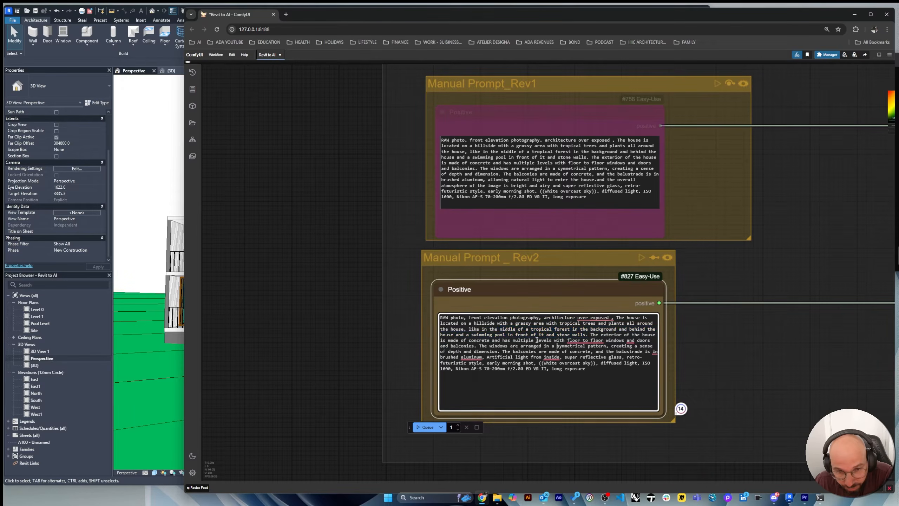
left_click_drag(516, 334, 624, 344)
left_click(520, 335)
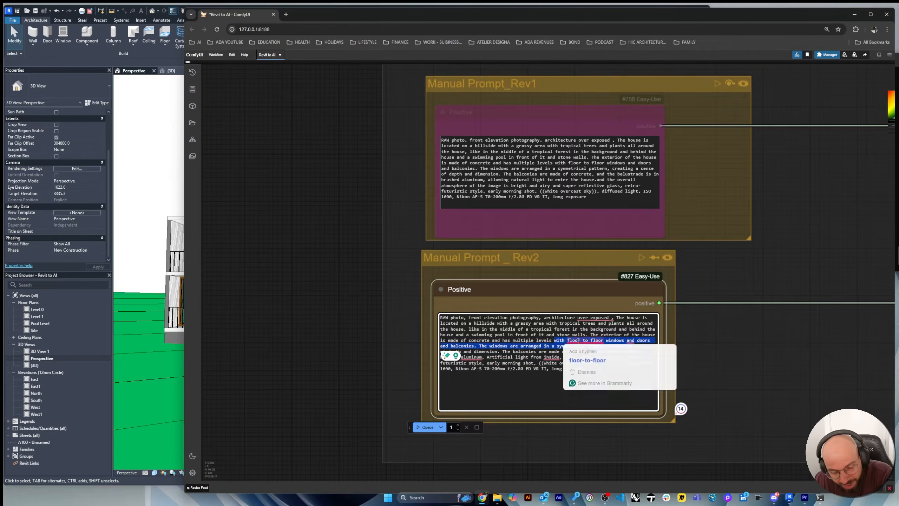
left_click(610, 337)
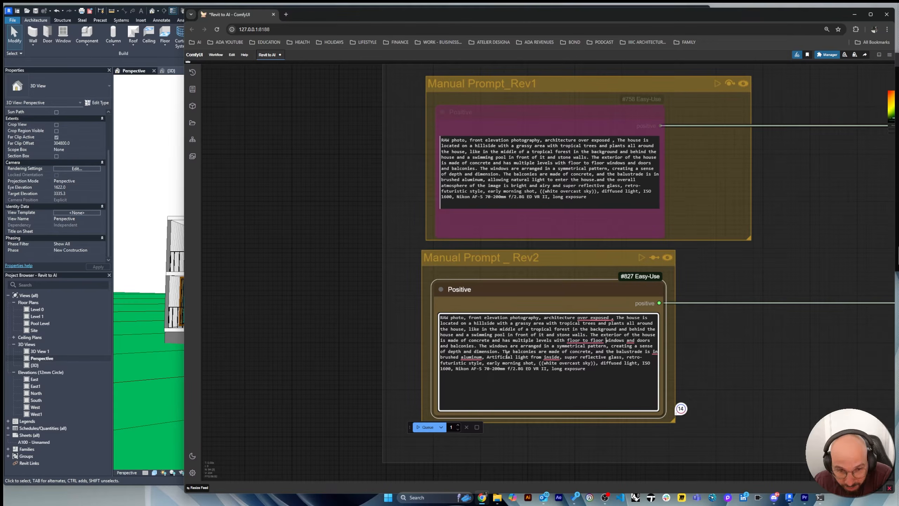
left_click_drag(507, 354, 605, 346)
left_click(559, 345)
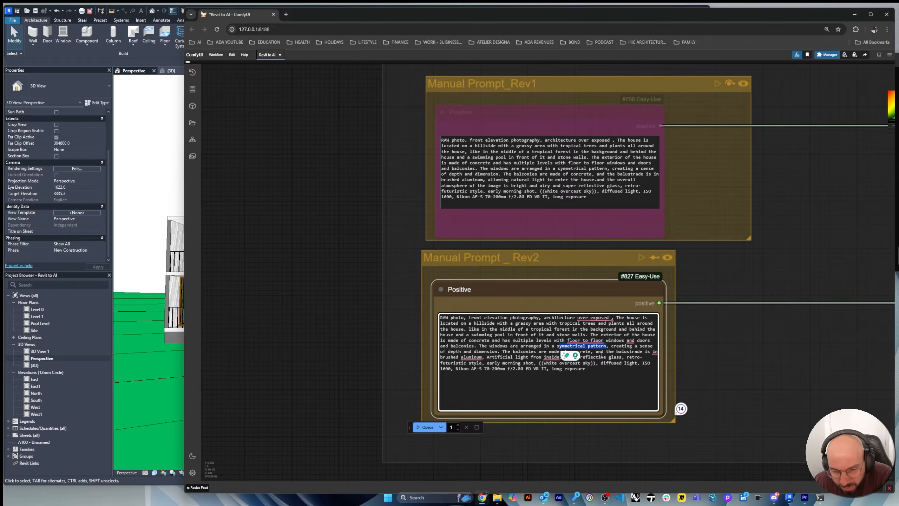
left_click(602, 355)
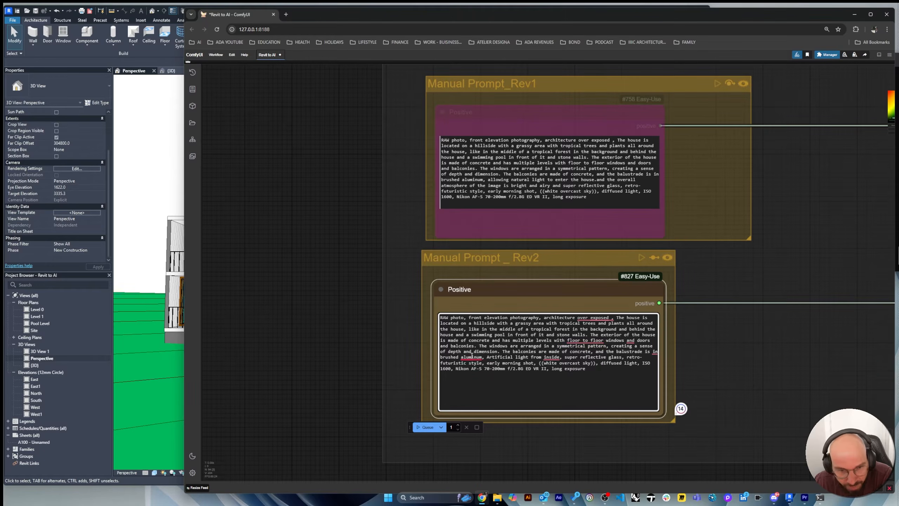
Highlight the passage from the brushed aluminum balustrade to the super reflective glass in the Rev2 positive prompt
left_click(449, 351)
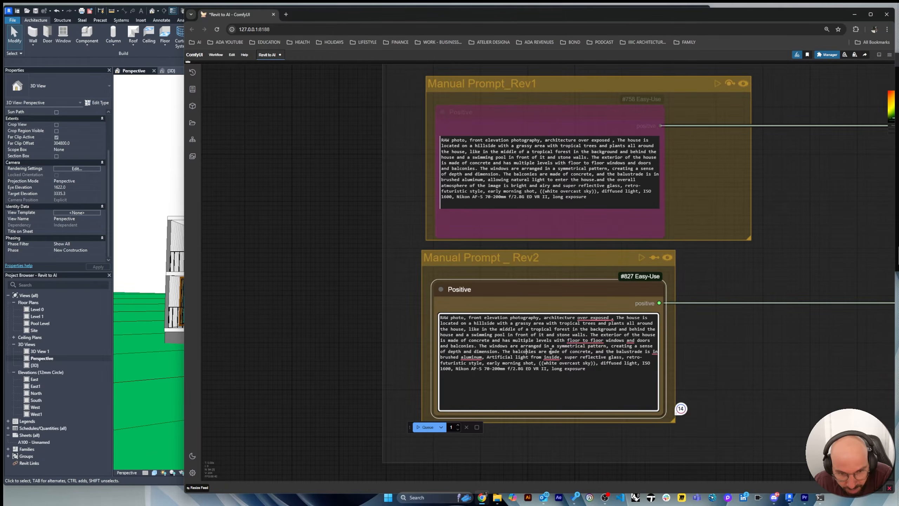
left_click_drag(529, 351, 642, 357)
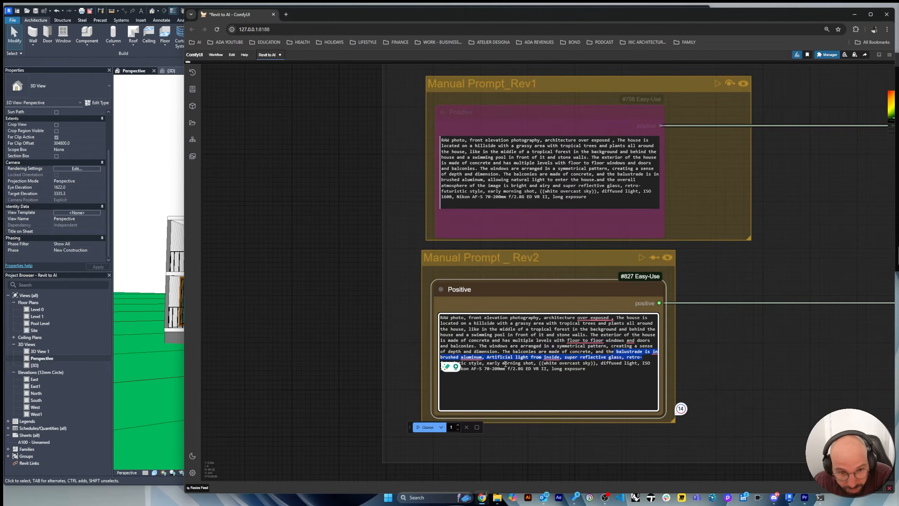
left_click(477, 359)
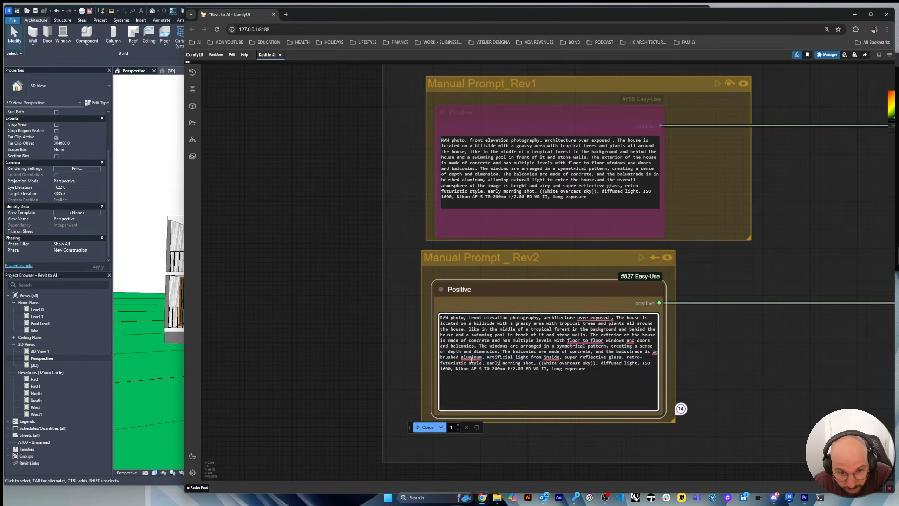
Switch to Revit, select the upper-floor balcony railing in the Perspective view, and inspect it up close and from the whole house
left_click(152, 225)
scroll(276, 204, "up", 1)
scroll(278, 206, "up", 5)
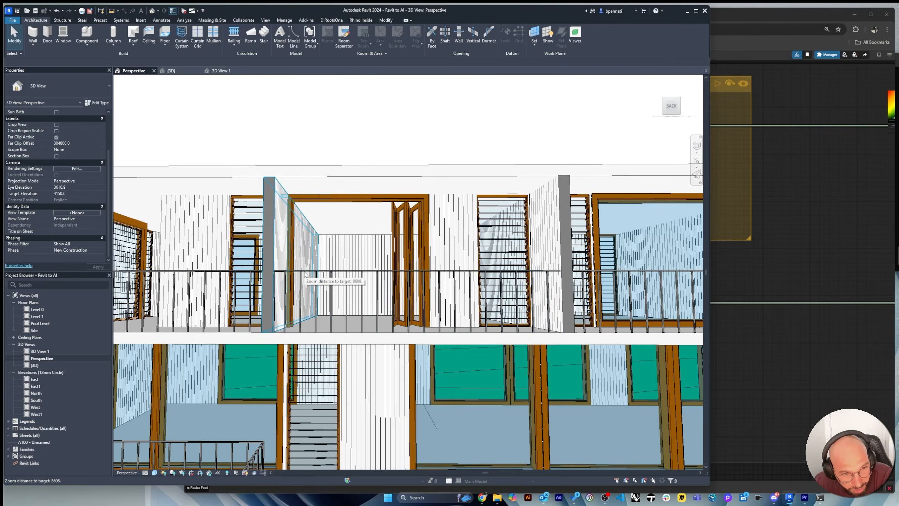
left_click(305, 273)
scroll(436, 304, "down", 2)
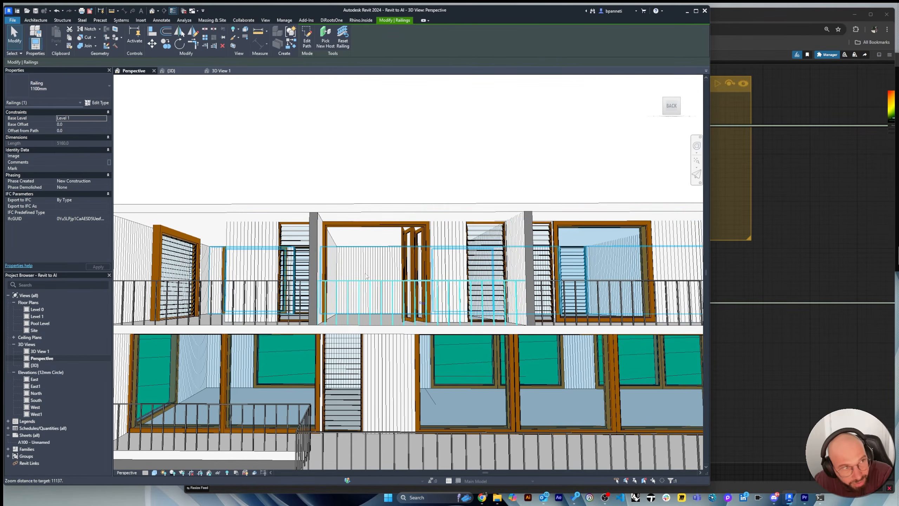
middle_click_drag(481, 297, 418, 328, "shift")
scroll(415, 319, "up", 2)
middle_click_drag(343, 312, 361, 319, "shift")
scroll(474, 281, "down", 8)
scroll(321, 313, "down", 3)
scroll(361, 319, "up", 5)
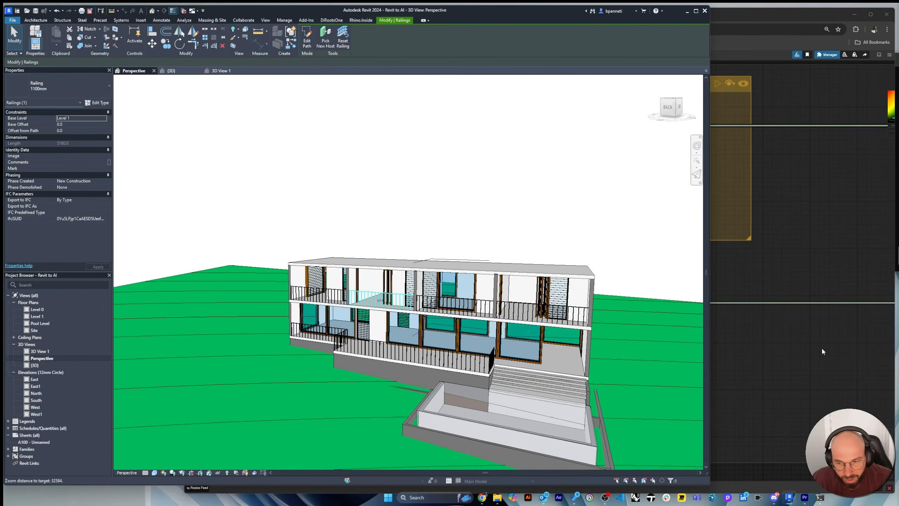
Return to ComfyUI and highlight the Rev2 prompt's lighting and style wording, starting from "Artificial light from inside"
left_click(822, 351)
left_click(507, 368)
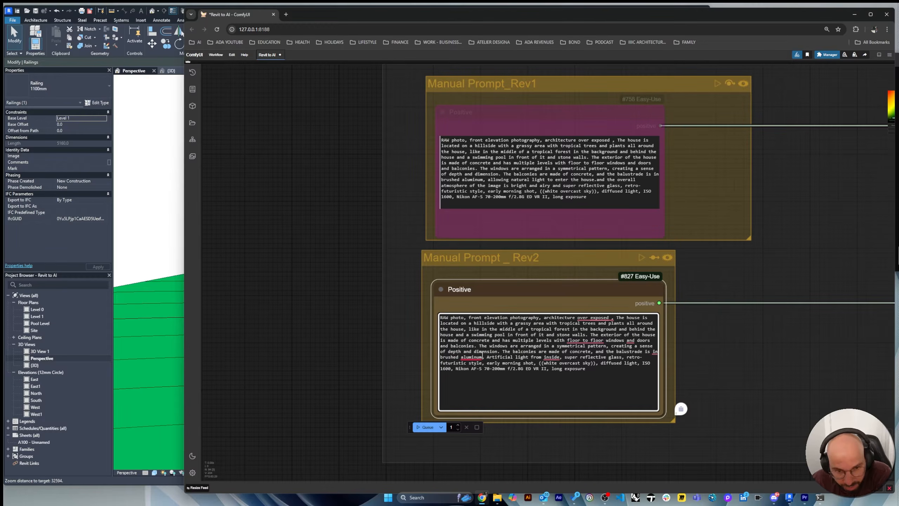
left_click_drag(487, 357, 545, 359)
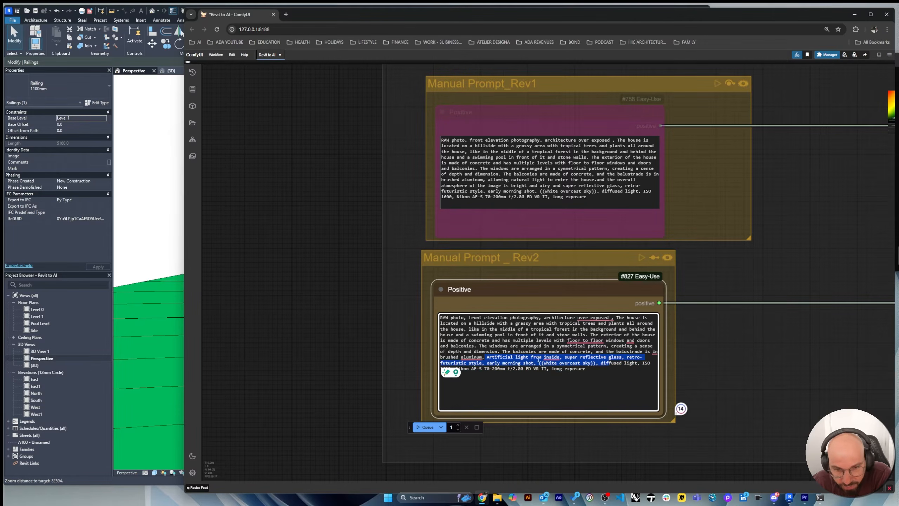
Highlight "super reflective glass" and the wording from "futuristic style" to "diffused light" in the Rev2 positive prompt
left_click_drag(564, 356, 623, 357)
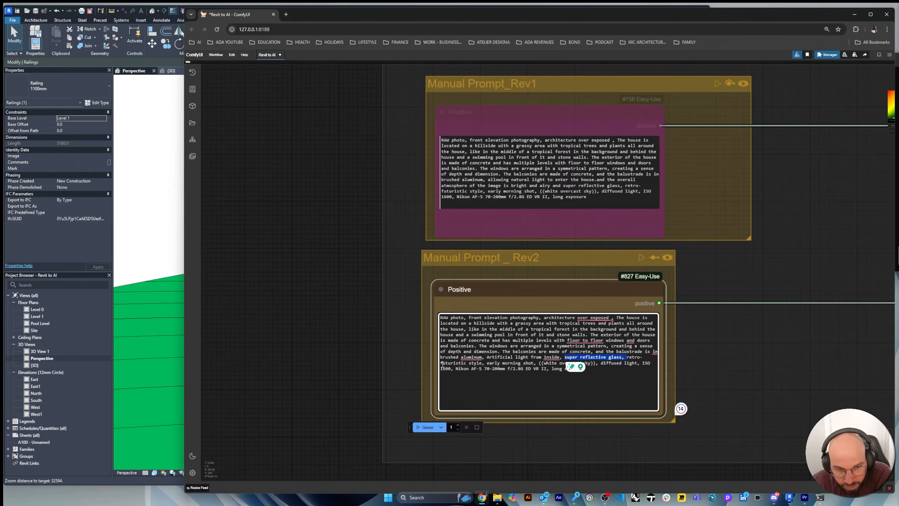
left_click_drag(442, 364, 645, 363)
left_click(502, 362)
Highlight the "Nikon AF-S 70-200mm f/2.8G ED VR II, long exposure" wording and the closing lines of the Rev2 positive prompt
left_click_drag(457, 368, 477, 369)
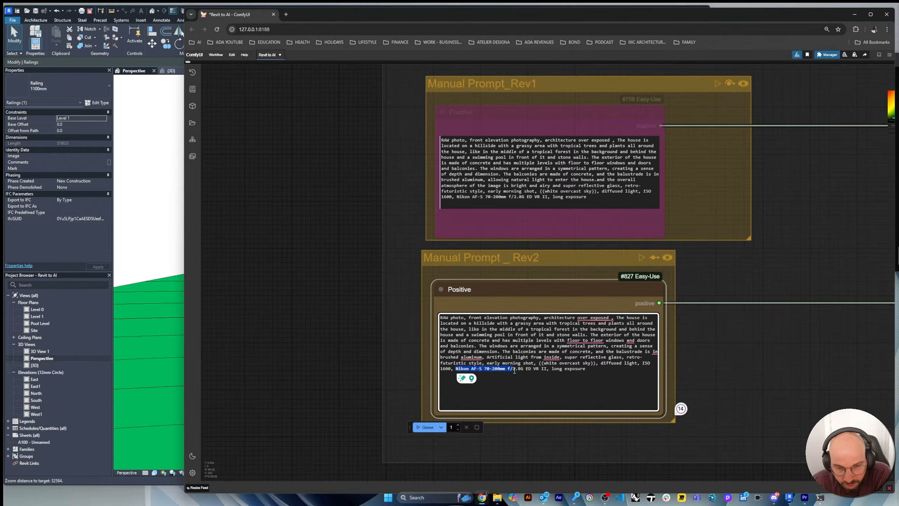
left_click(541, 369)
left_click_drag(578, 372, 516, 369)
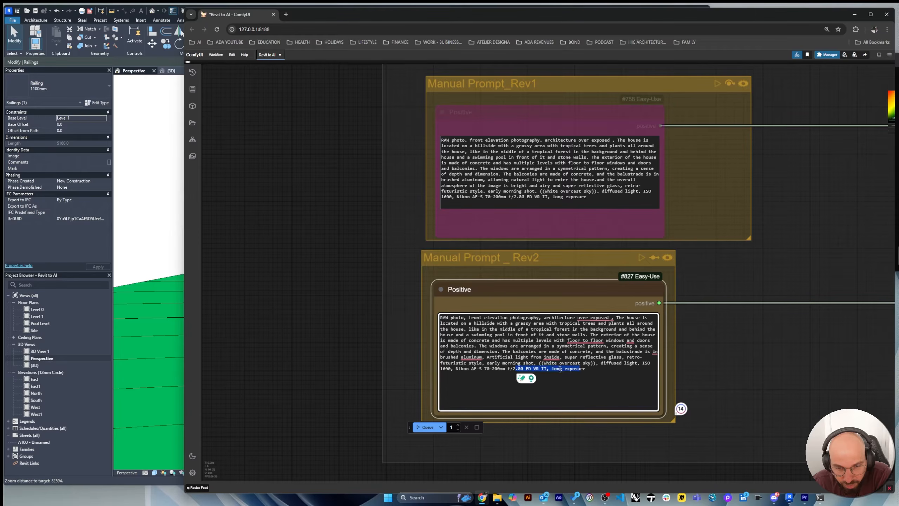
left_click_drag(585, 369, 441, 357)
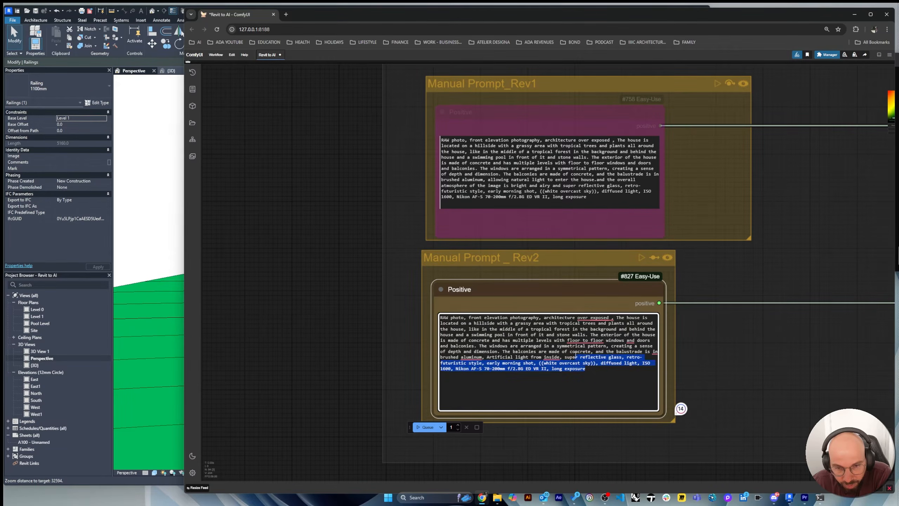
left_click(432, 315)
Survey the overall workflow layout, from the manual prompt groups to the node section beneath them
scroll(432, 315, "down", 3)
scroll(328, 258, "down", 1)
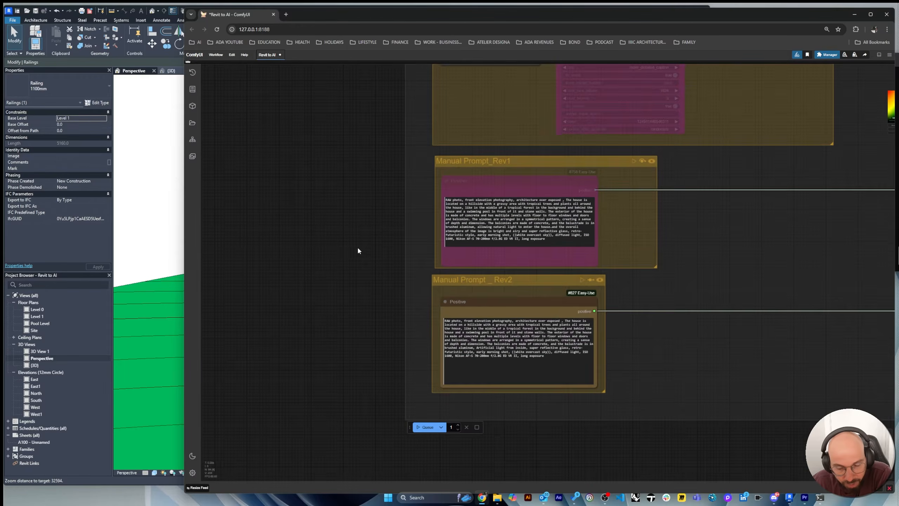
scroll(356, 246, "down", 3)
scroll(458, 299, "up", 2)
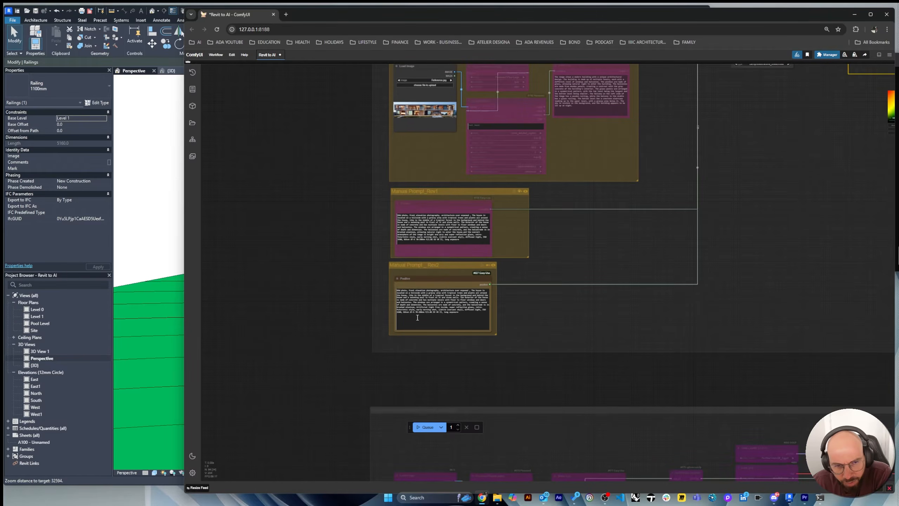
scroll(344, 309, "down", 5)
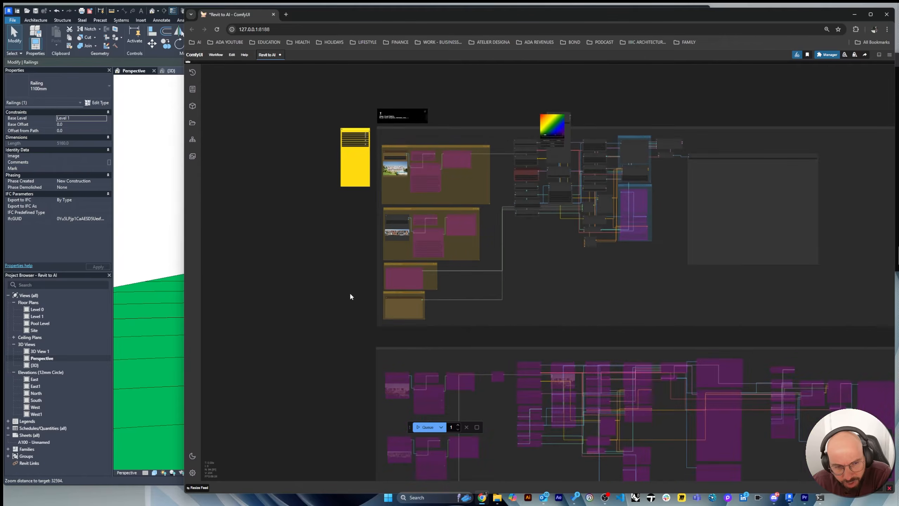
scroll(389, 316, "up", 5)
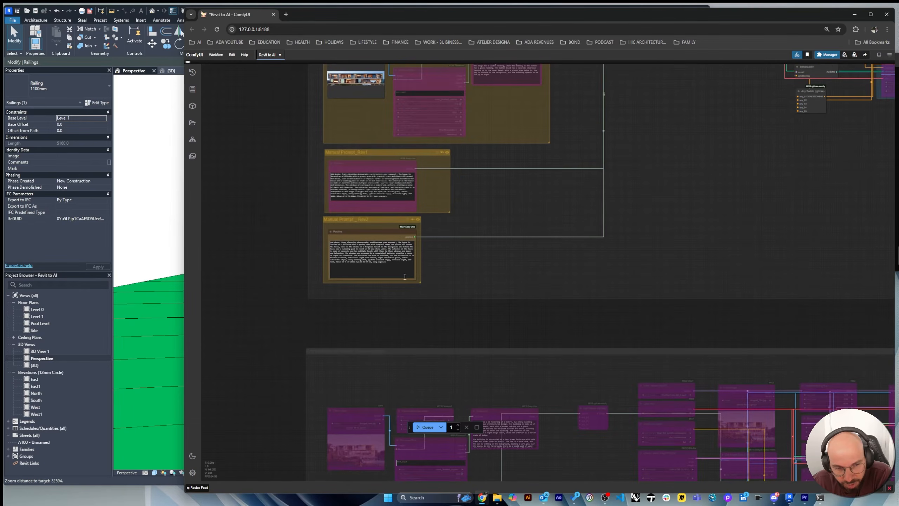
scroll(417, 393, "down", 7)
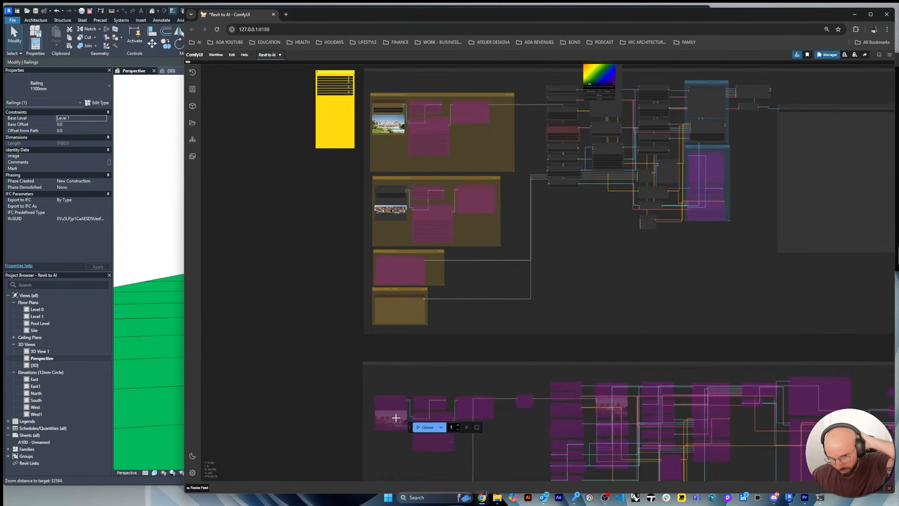
scroll(398, 416, "down", 4)
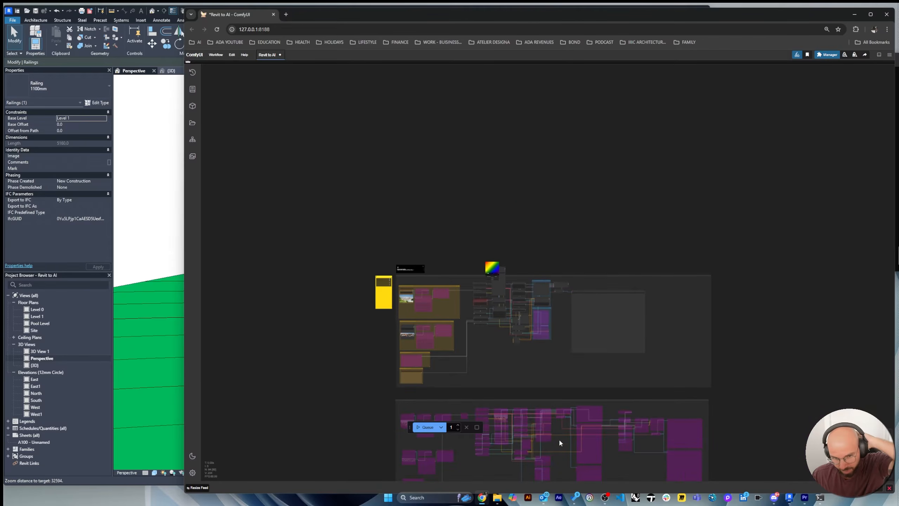
scroll(482, 292, "up", 2)
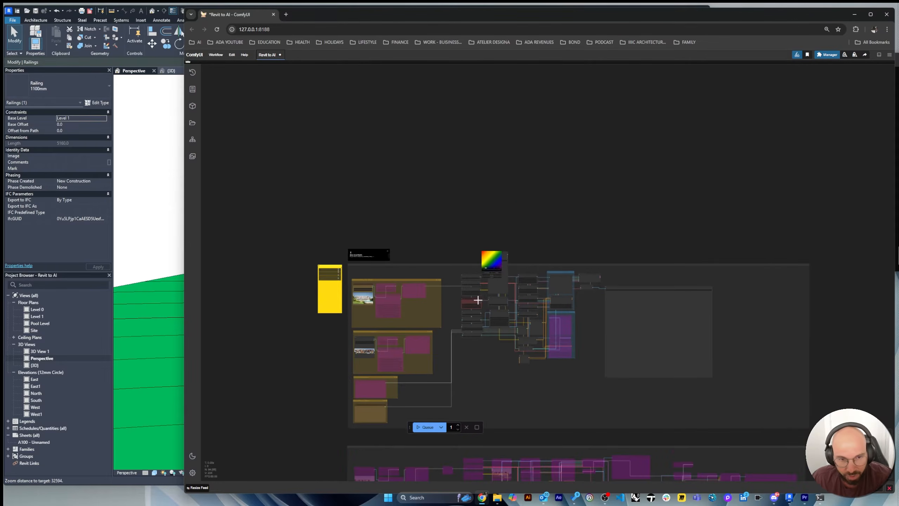
Examine the sampling nodes together with the Control Net Depth only and Canny groups
scroll(486, 326, "up", 4)
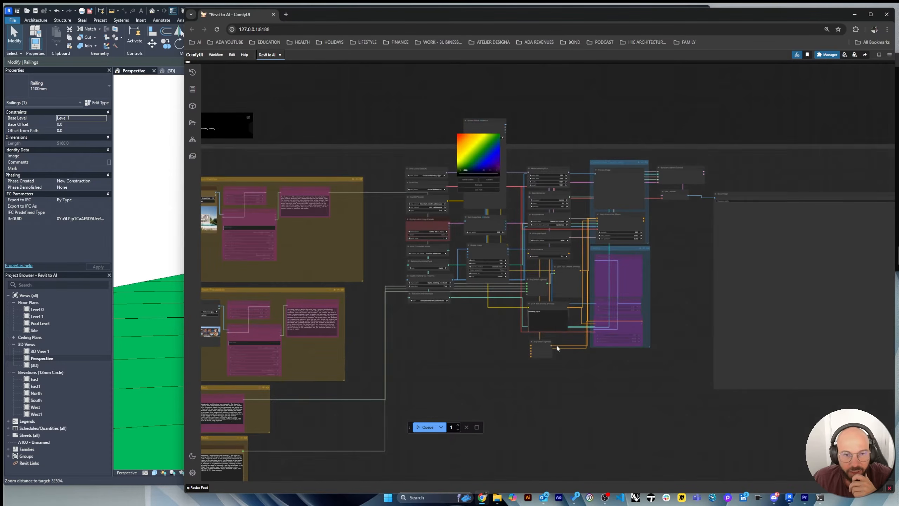
scroll(500, 151, "up", 5)
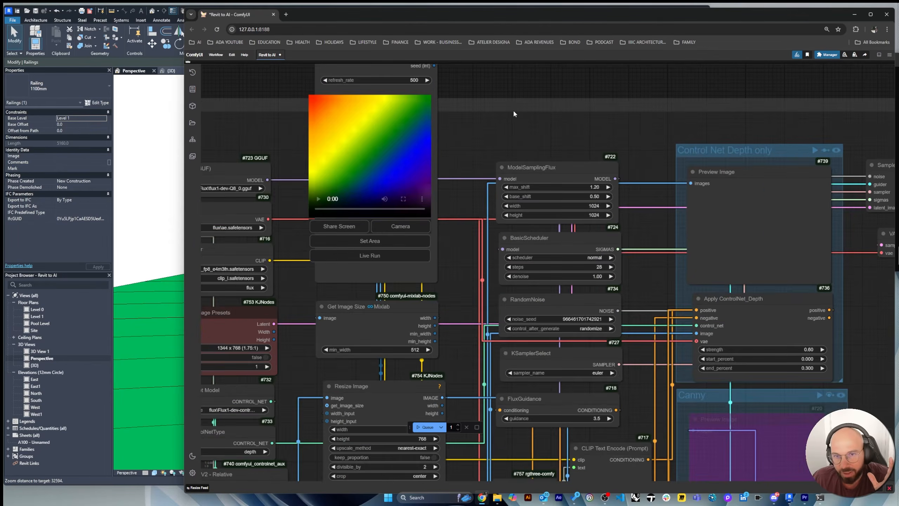
scroll(513, 107, "down", 5)
scroll(650, 149, "up", 3)
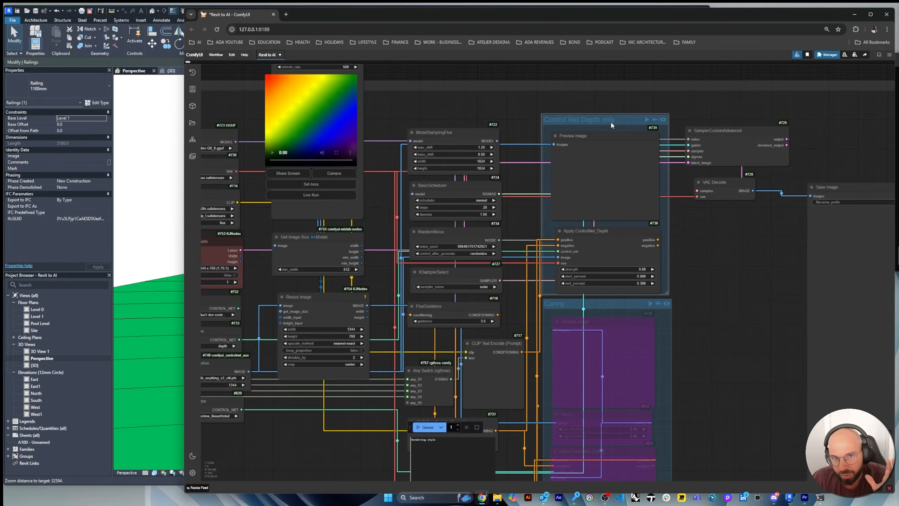
scroll(606, 128, "up", 2)
scroll(584, 291, "down", 3)
scroll(588, 296, "down", 1)
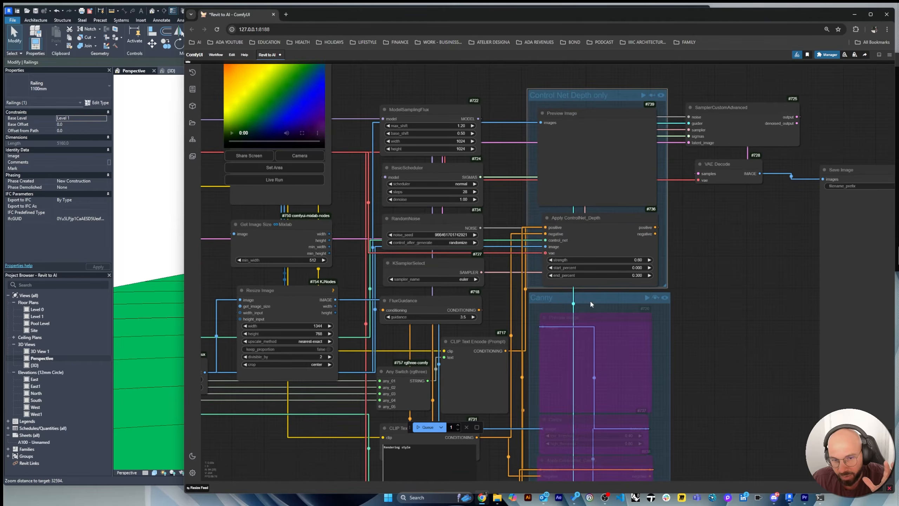
scroll(591, 298, "down", 3)
scroll(665, 248, "down", 3)
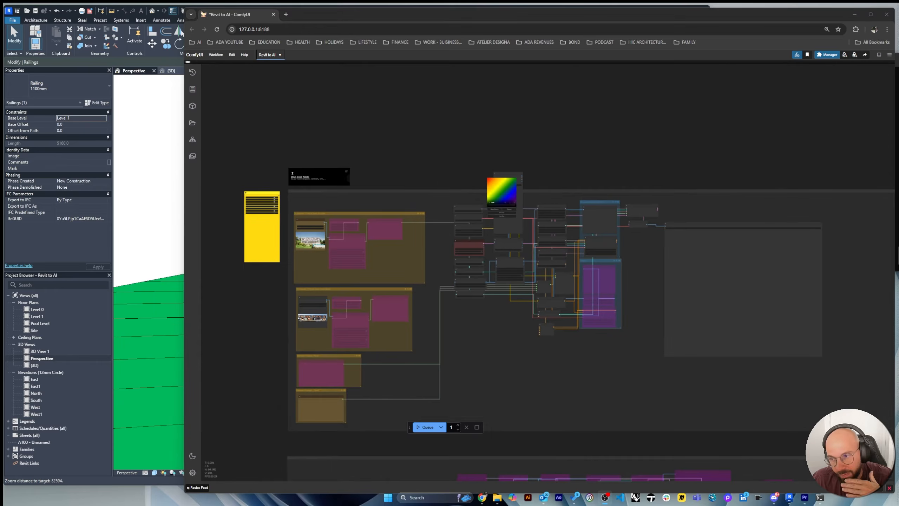
scroll(538, 191, "up", 4)
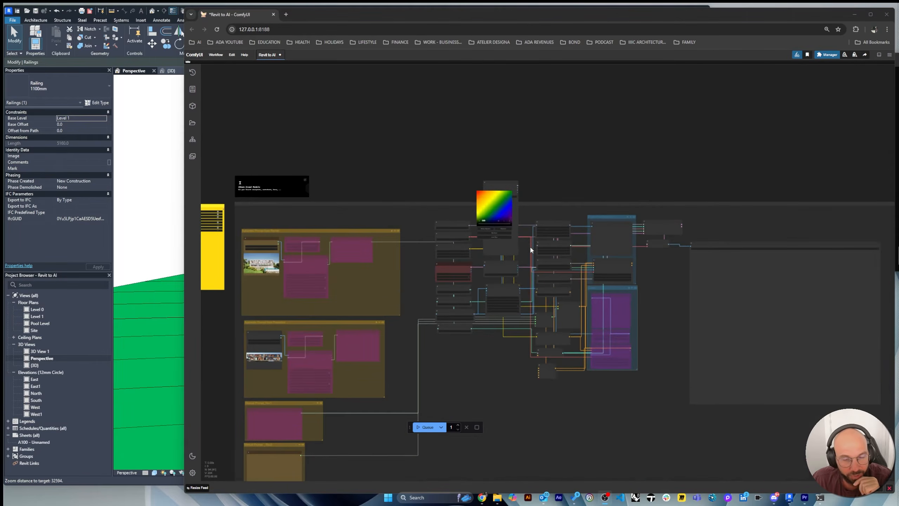
scroll(524, 320, "up", 5)
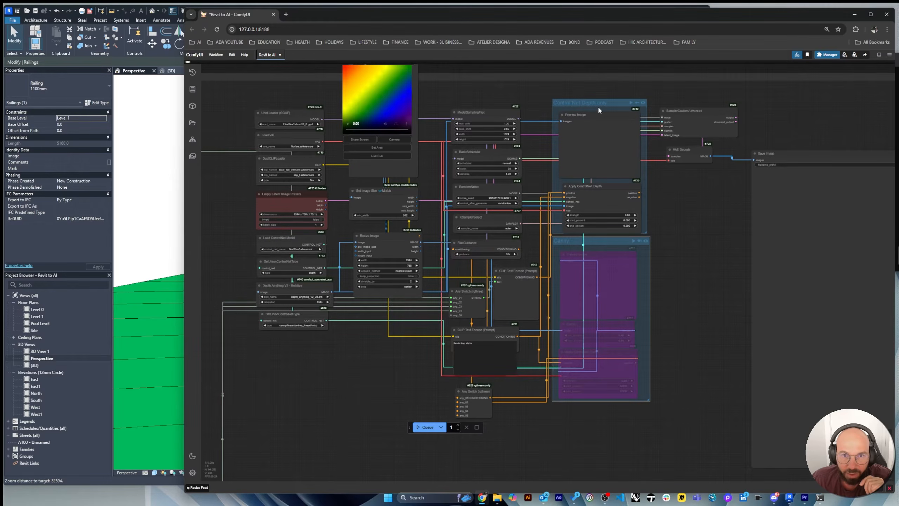
scroll(598, 106, "up", 3)
scroll(558, 212, "down", 3)
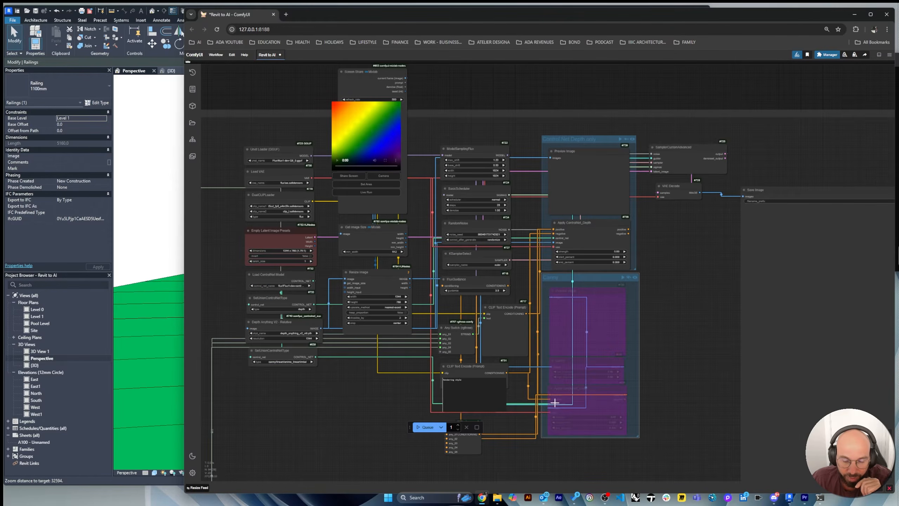
Move the conditioning Any Switch node from beneath the Rendering style prompt to the output side of the two ControlNet groups
scroll(473, 438, "up", 3)
left_click_drag(403, 414, 690, 192)
scroll(502, 365, "down", 3)
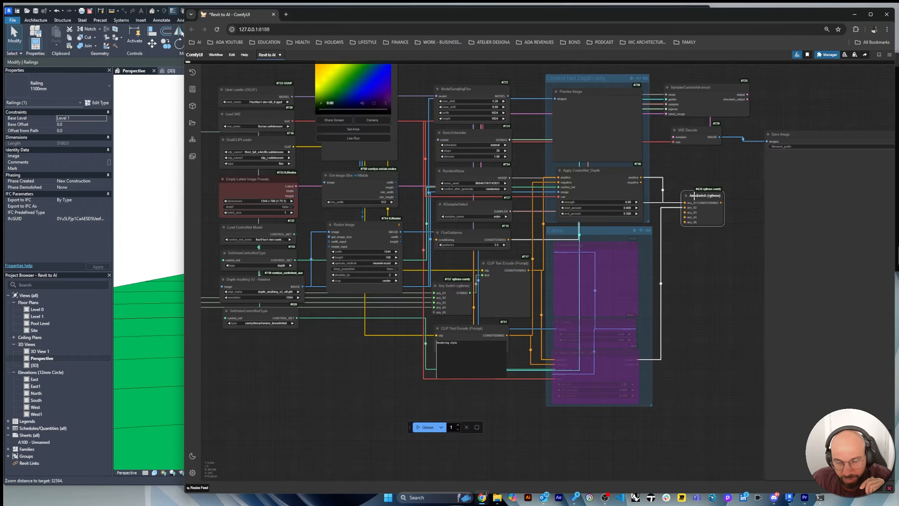
left_click_drag(688, 202, 693, 227)
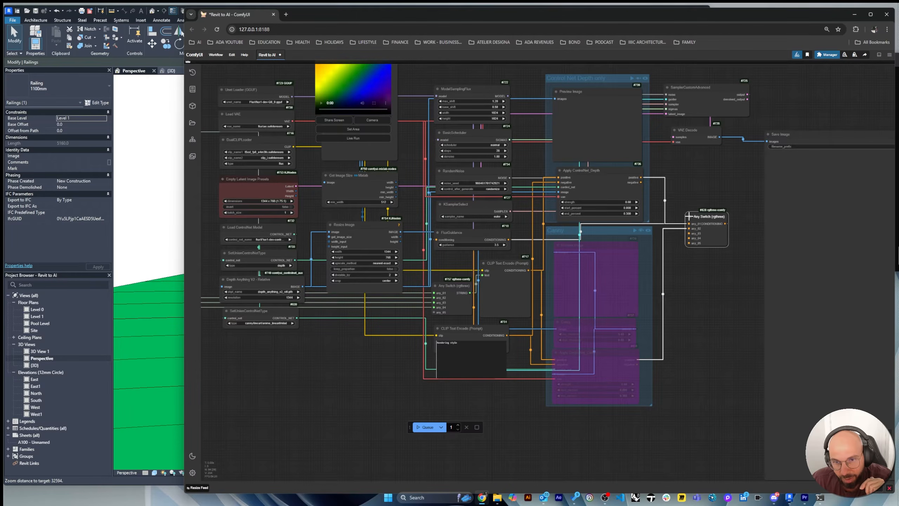
Move the conditioning Any Switch node to just below the Resize Image node, beside the string Any Switch node
scroll(545, 339, "up", 1)
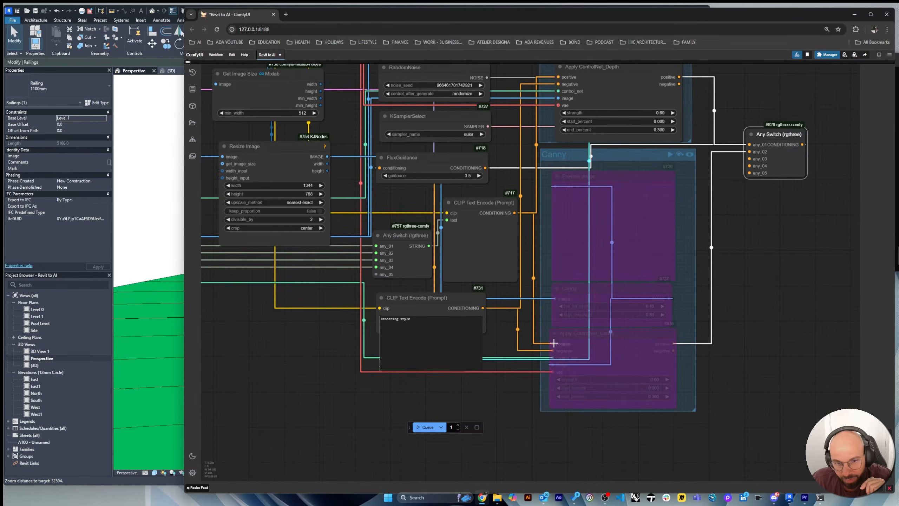
scroll(565, 343, "up", 1)
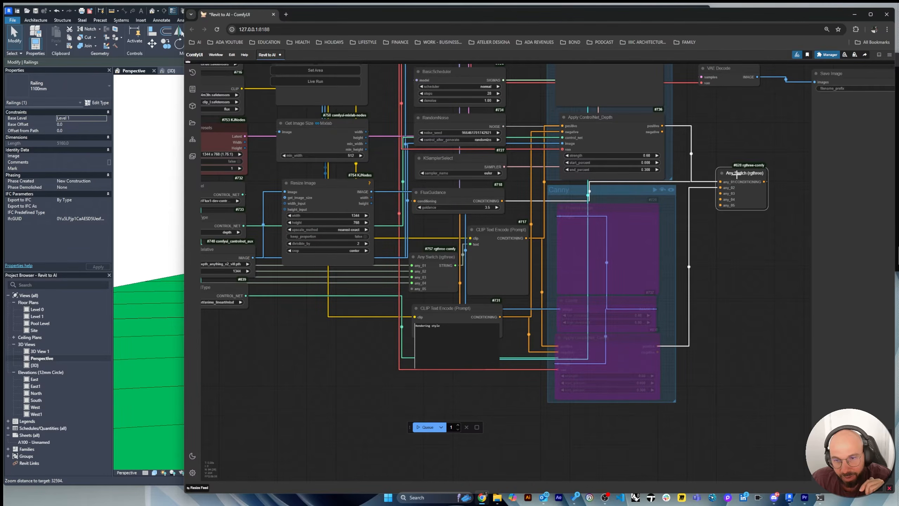
left_click_drag(743, 172, 336, 277)
scroll(656, 318, "down", 5)
scroll(665, 315, "up", 3)
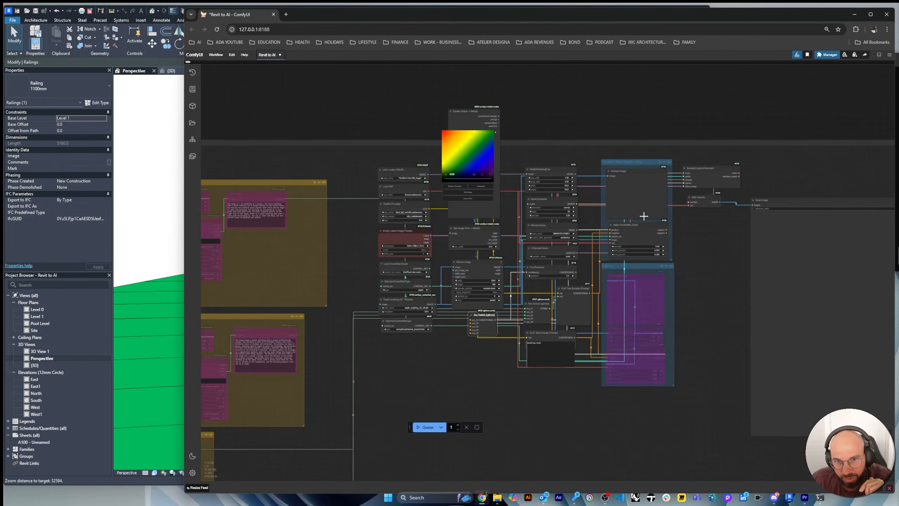
Enable the bypassed Canny group and examine its Canny threshold and Apply ControlNet_Canny settings
left_click(672, 279)
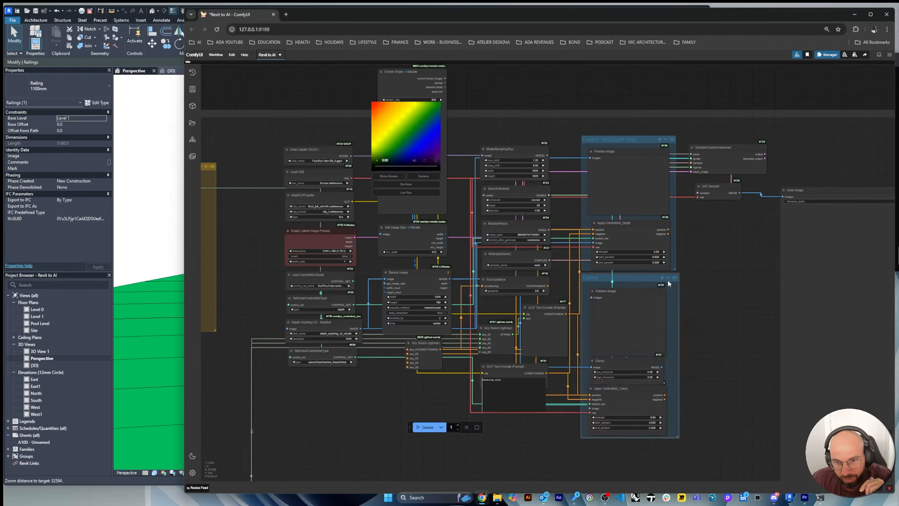
scroll(590, 437, "up", 6)
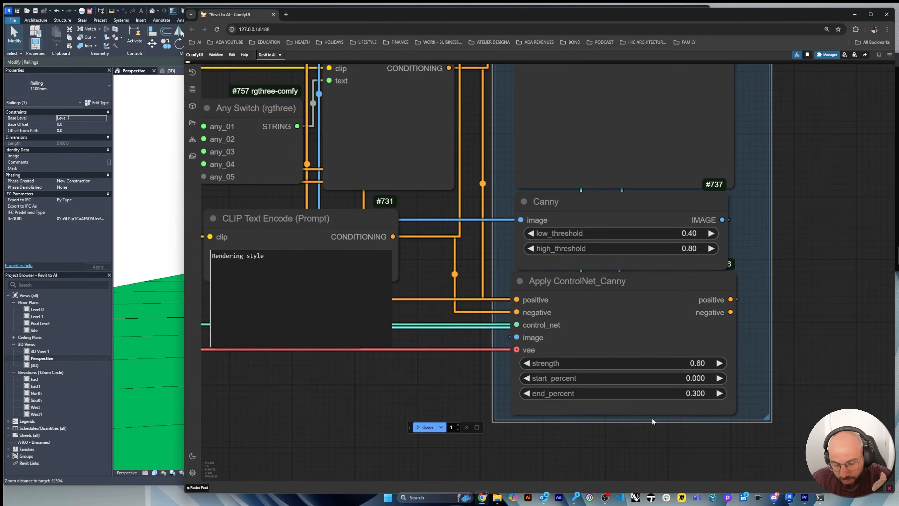
scroll(653, 422, "down", 6)
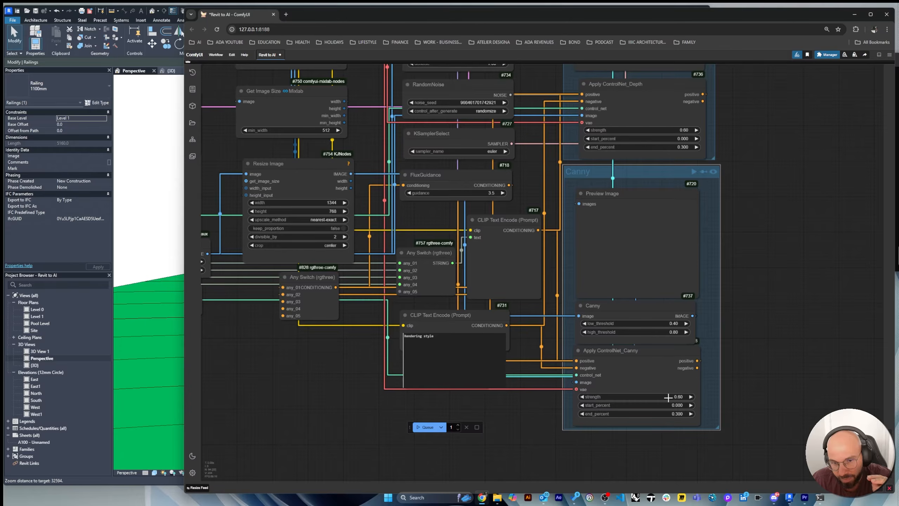
scroll(743, 384, "down", 3)
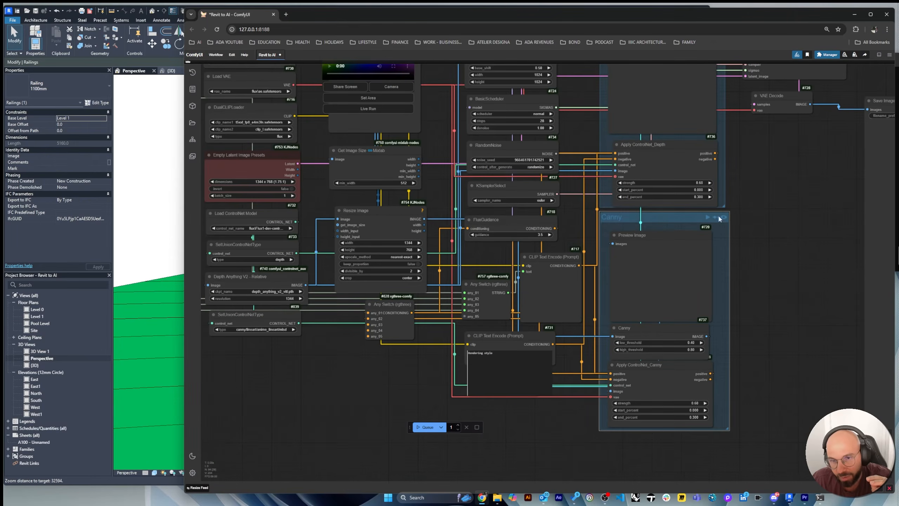
Bypass the Canny group again and check its nodes within the overall workflow
left_click(715, 217)
scroll(681, 430, "up", 5)
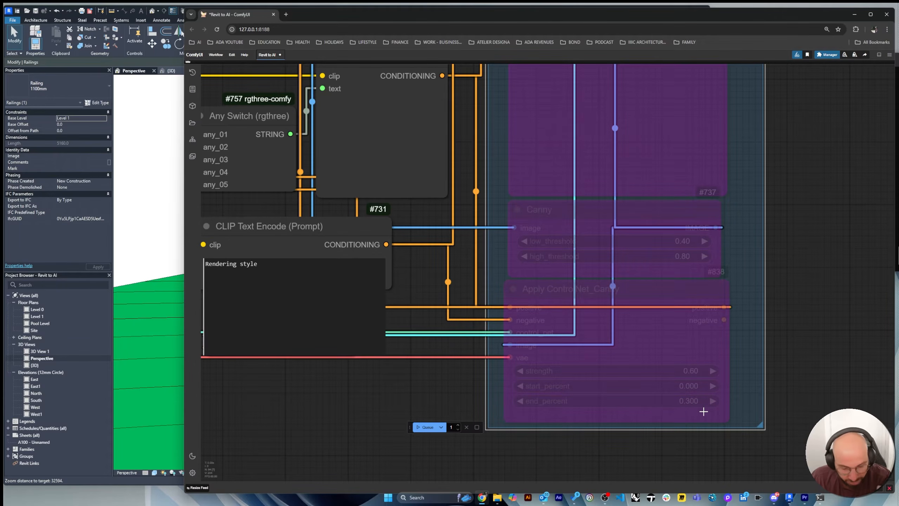
scroll(703, 411, "down", 10)
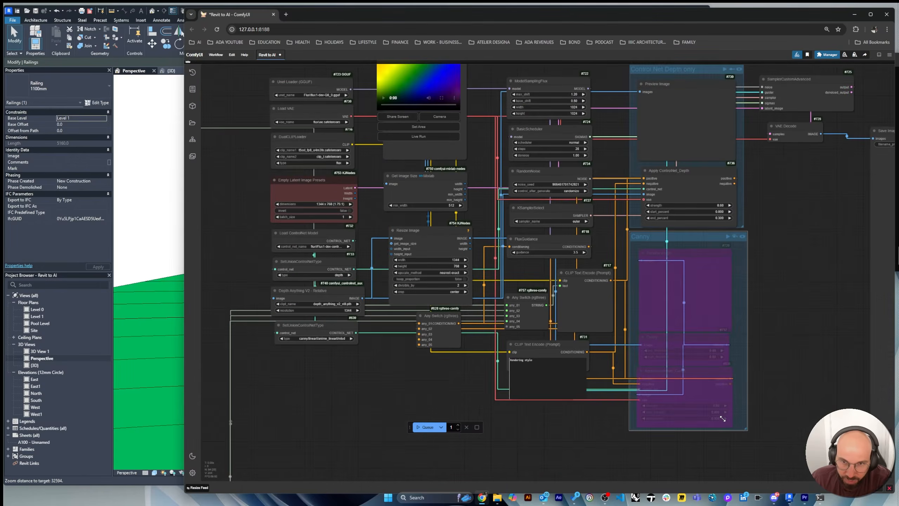
scroll(719, 403, "down", 3)
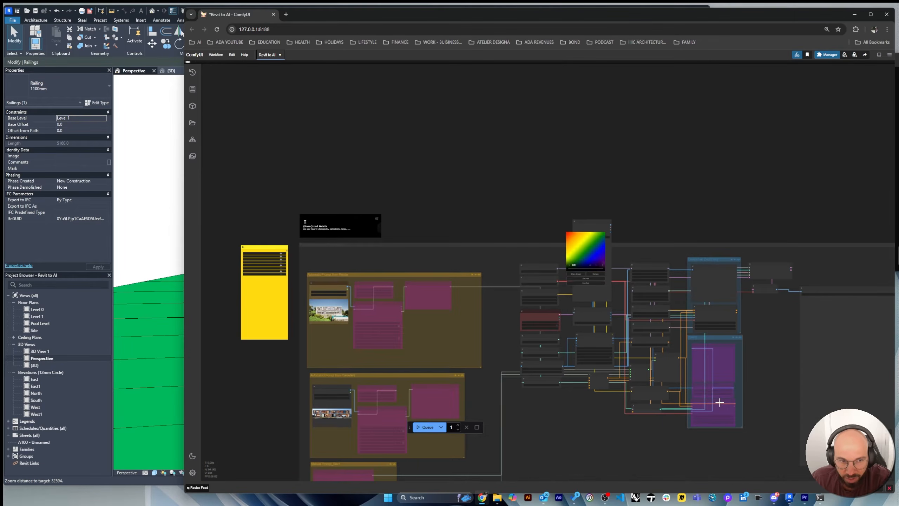
Bypass the Load Image nodes in the two Automatic Prompt groups
scroll(359, 326, "up", 5)
right_click(314, 262)
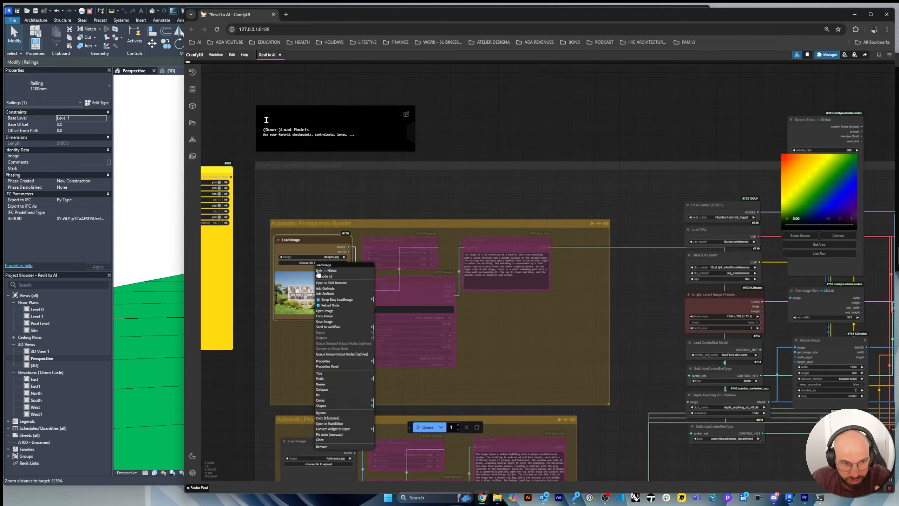
left_click(321, 413)
right_click(311, 305)
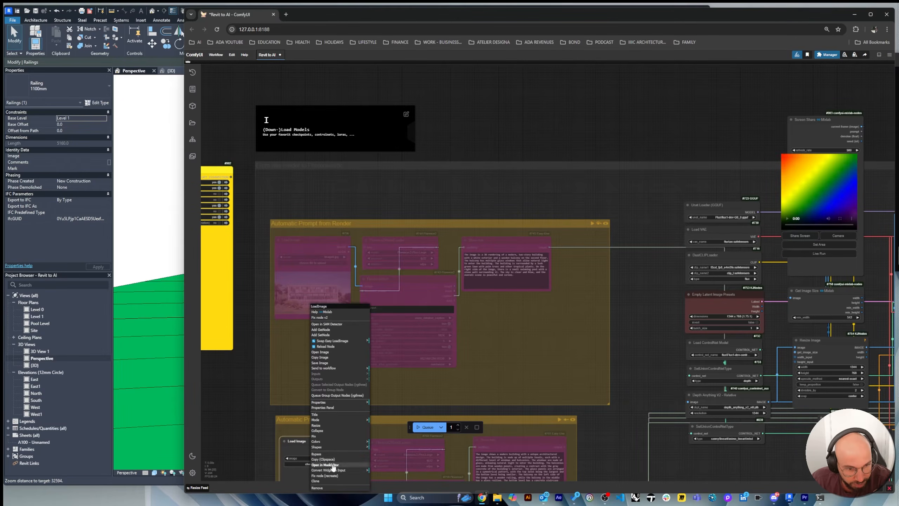
left_click(323, 454)
scroll(313, 250, "down", 10)
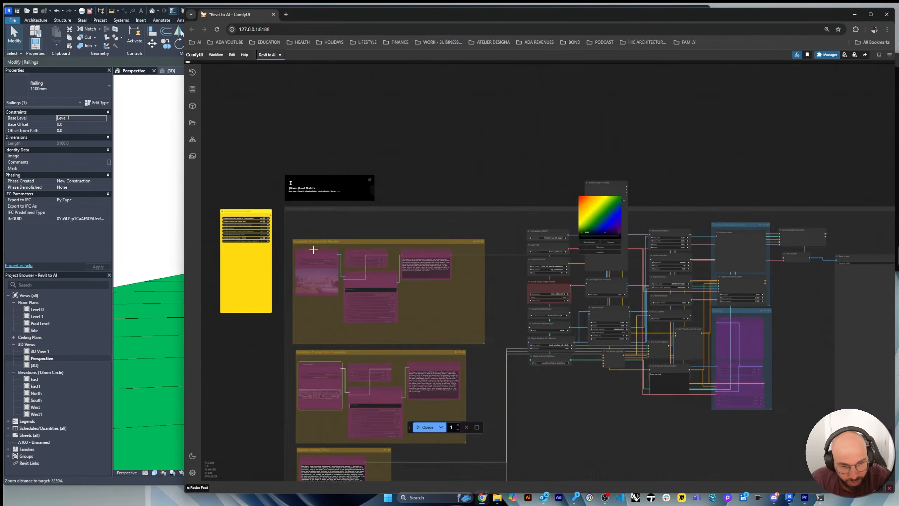
scroll(505, 240, "up", 1)
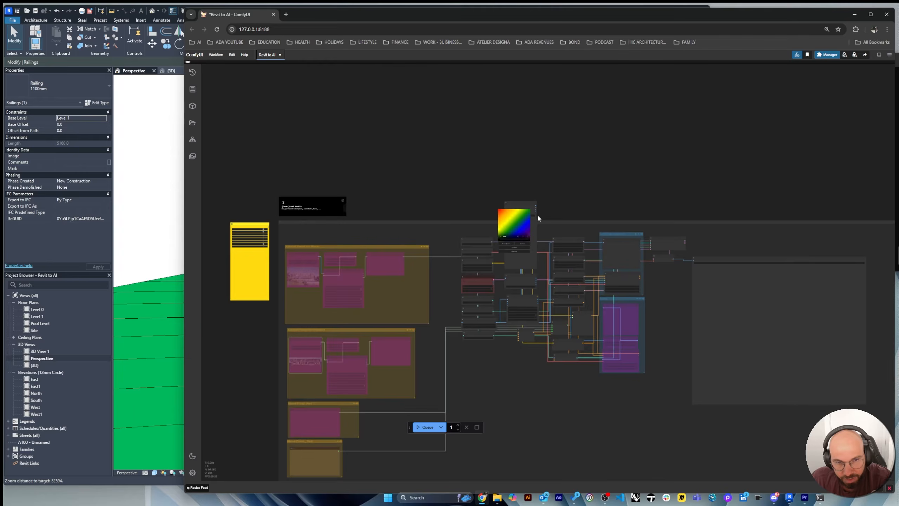
Move the Screen Share node down and closer to the model loader nodes
scroll(538, 217, "up", 12)
left_click(572, 130)
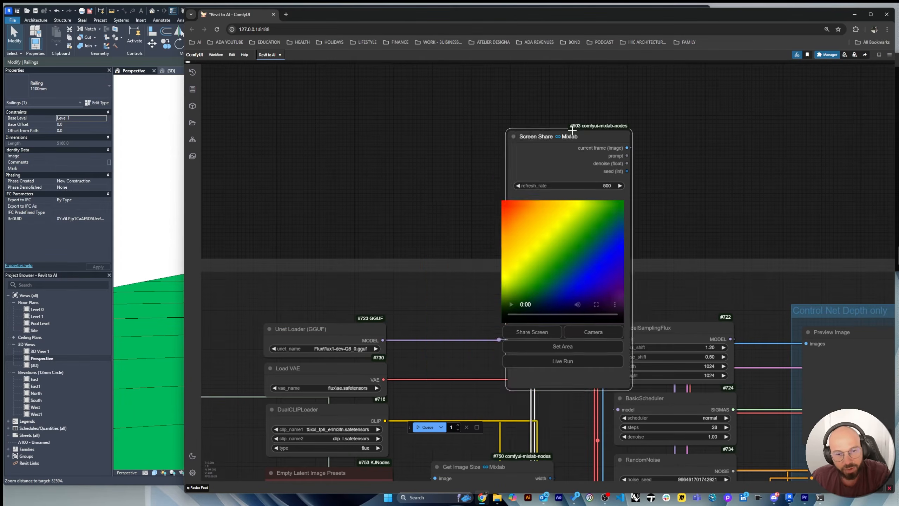
scroll(572, 217, "down", 4)
left_click_drag(558, 160, 504, 195)
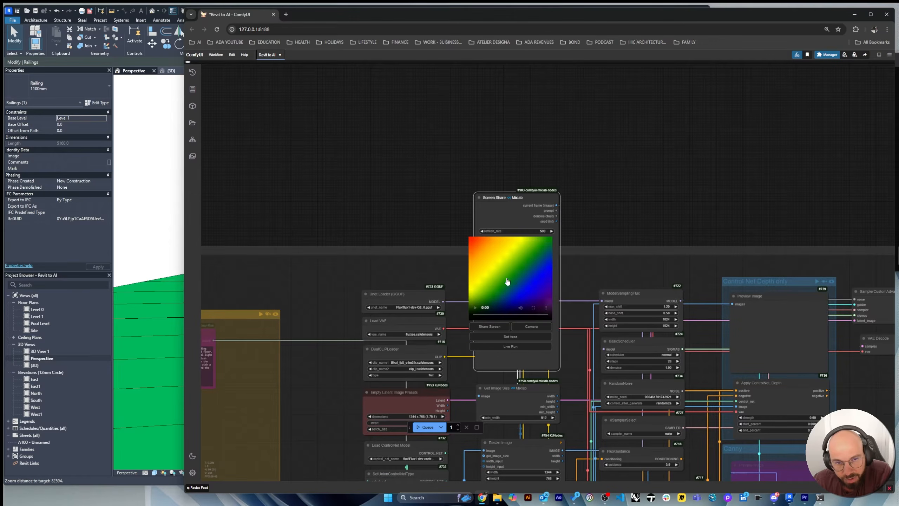
Share the Autodesk Revit 2024 window through the Screen Share node and return to the node graph
scroll(608, 243, "up", 6)
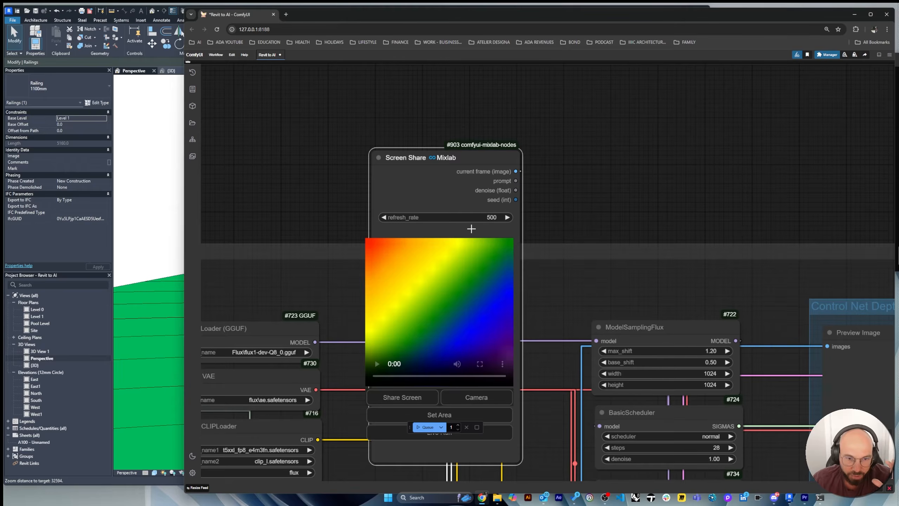
left_click(418, 404)
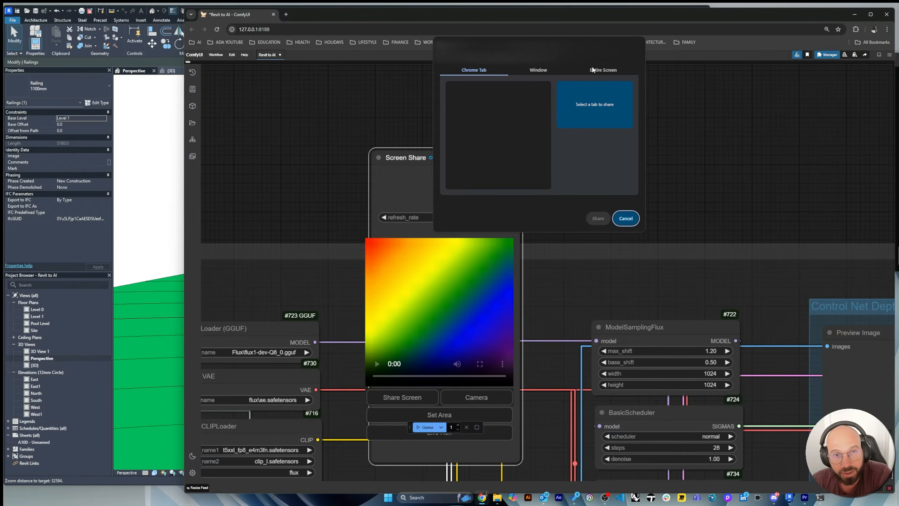
left_click(538, 70)
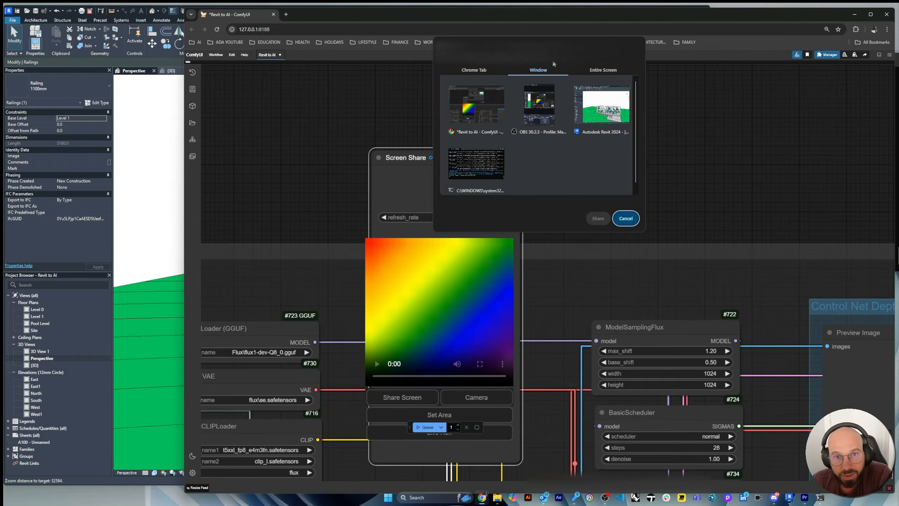
left_click(613, 114)
left_click(592, 223)
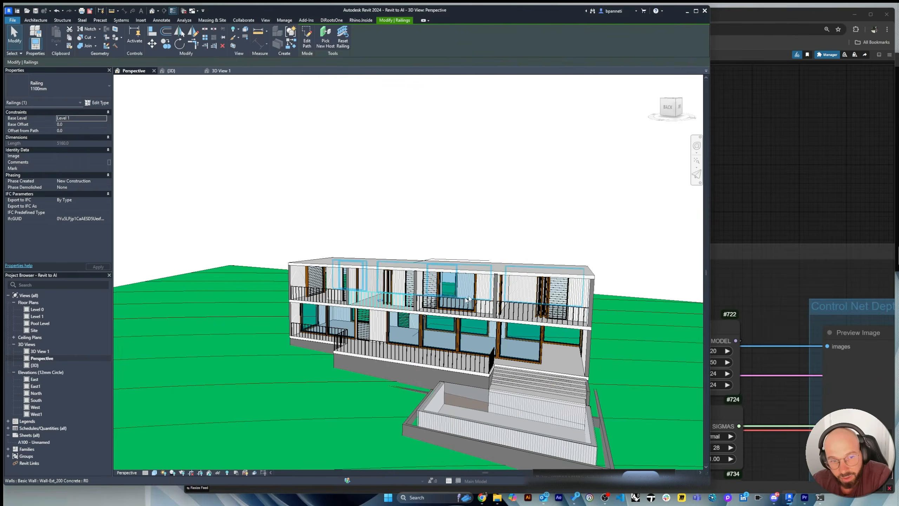
left_click(796, 167)
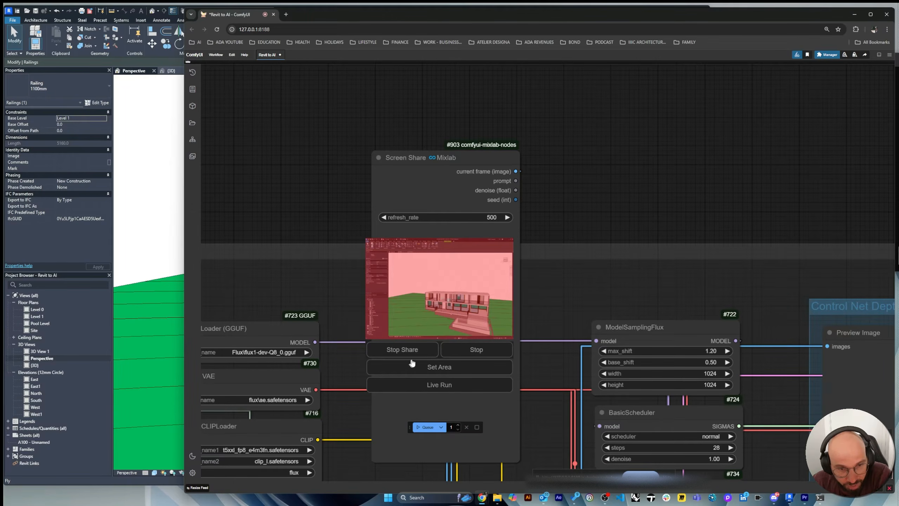
Move the browser aside and orbit Revit's Perspective view to a low, nearly frontal view of the house's back facade and pool
left_click_drag(514, 14, 898, 14)
left_click(490, 254)
right_click(512, 228)
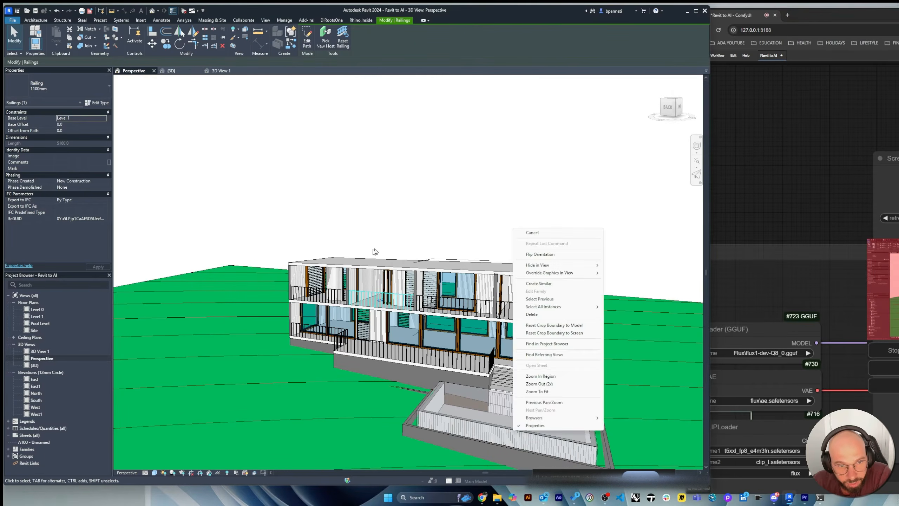
left_click(361, 249)
middle_click_drag(395, 314, 475, 341, "shift")
scroll(421, 338, "down", 3)
scroll(421, 340, "up", 1)
scroll(455, 345, "up", 3)
scroll(470, 338, "down", 2)
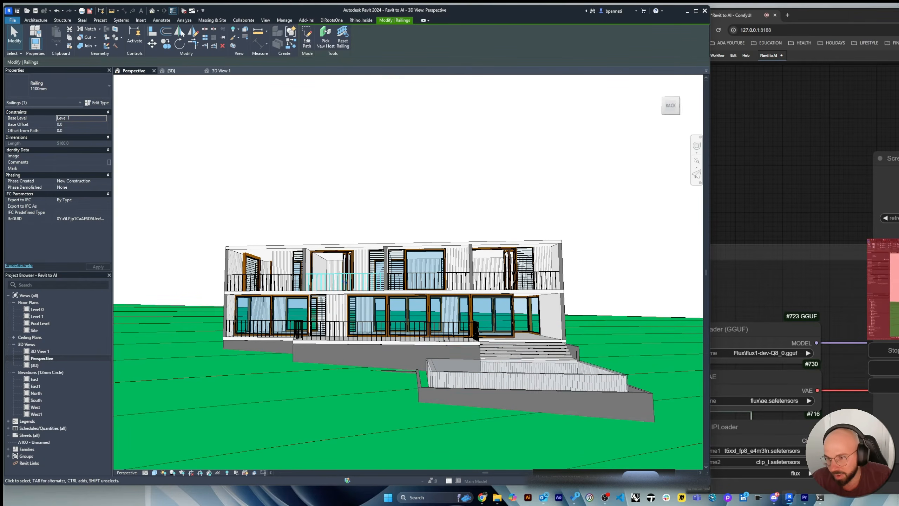
Set the Screen Share capture area to a rectangle enclosing only the Revit model viewport
key("alt+Tab")
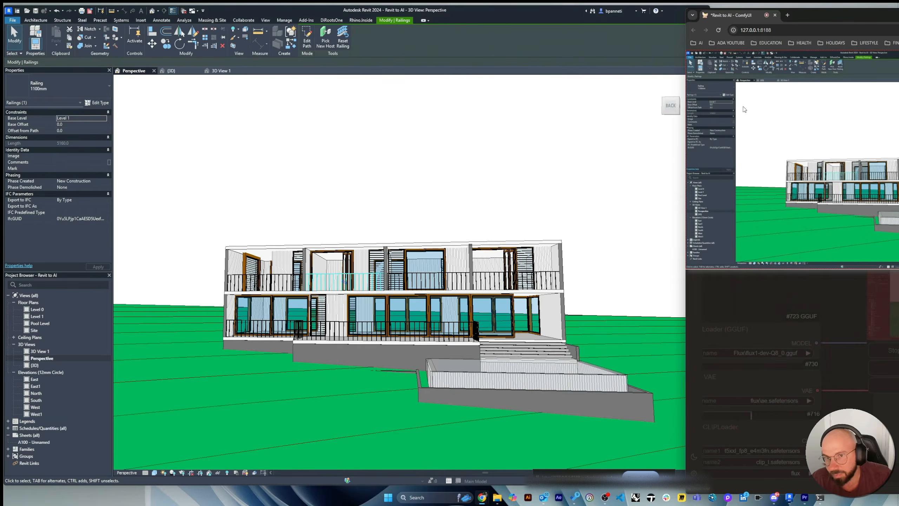
left_click_drag(737, 97, 898, 230)
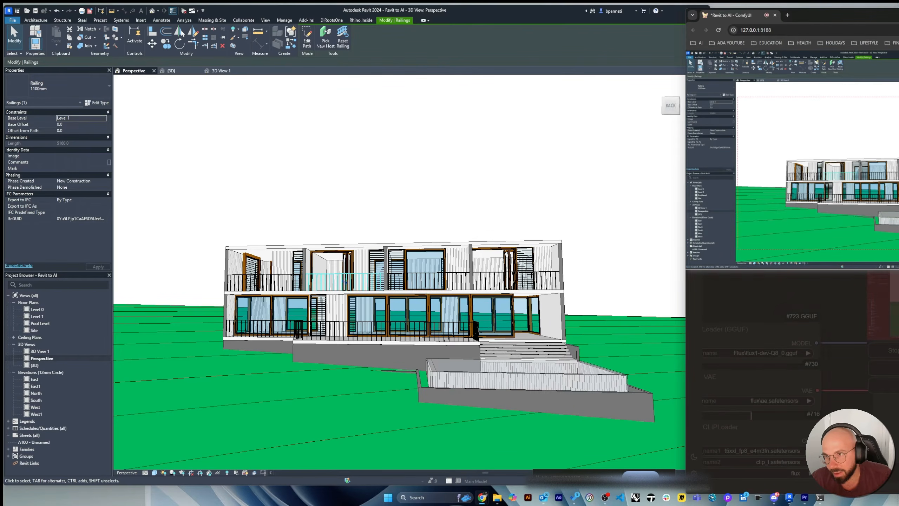
left_click_drag(898, 250, 898, 249)
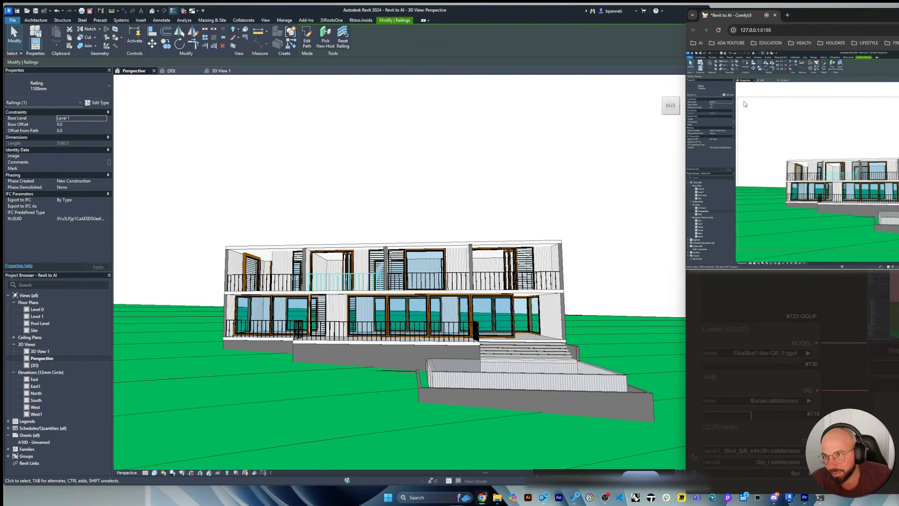
left_click_drag(744, 101, 898, 246)
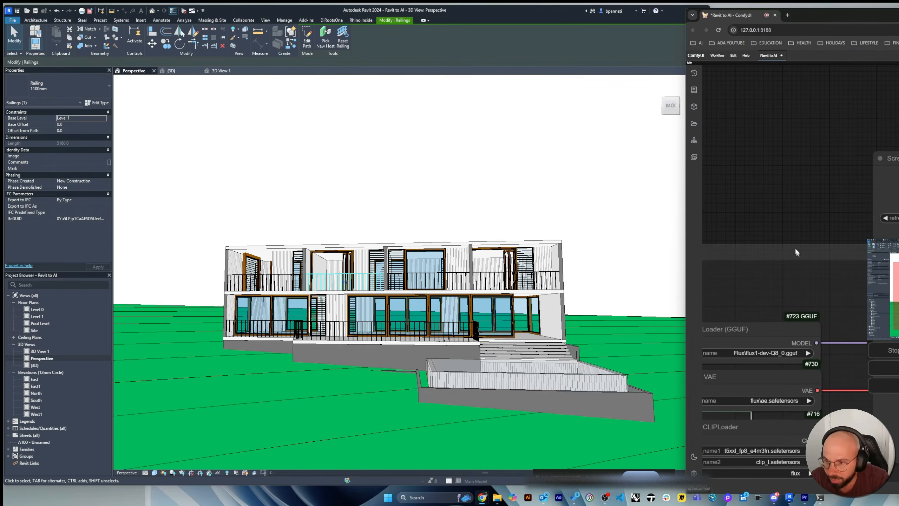
Queue the workflow to process the captured Revit view
scroll(754, 192, "down", 5)
scroll(763, 160, "down", 2)
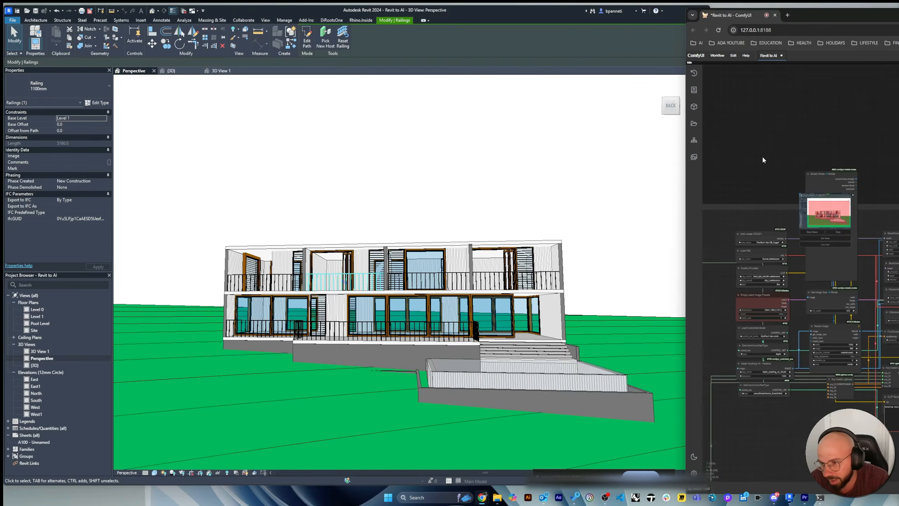
scroll(793, 262, "up", 5)
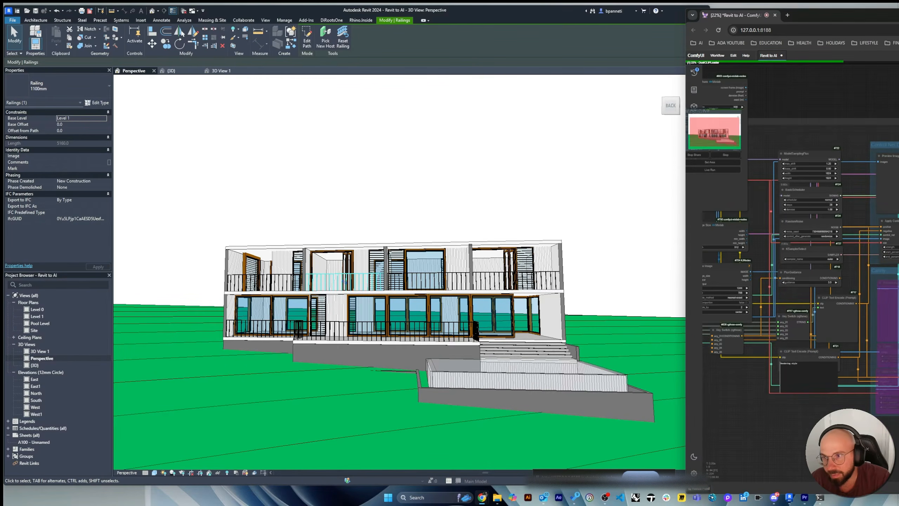
scroll(792, 278, "up", 8)
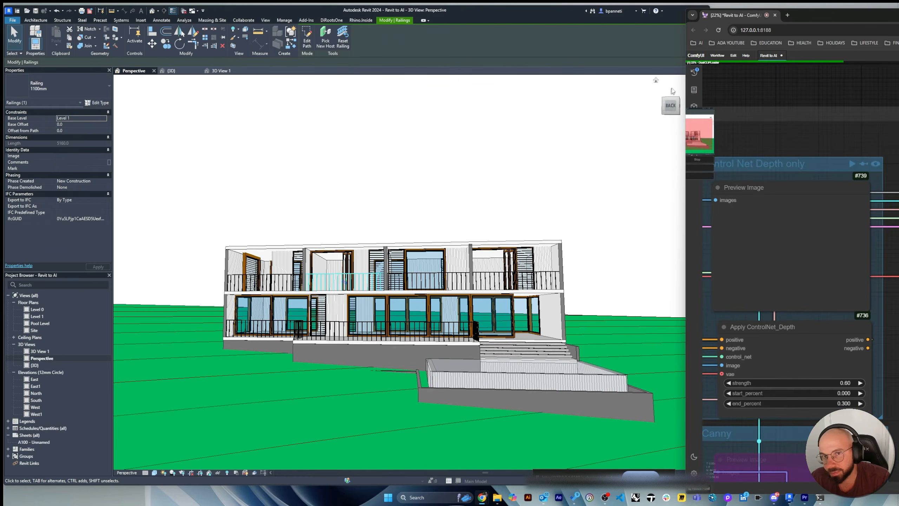
Move the browser window back over Revit and maximize it to show the running workflow
left_click_drag(683, 87, 153, 82)
left_click_drag(404, 17, 441, 20)
scroll(685, 200, "down", 3)
scroll(689, 197, "down", 5)
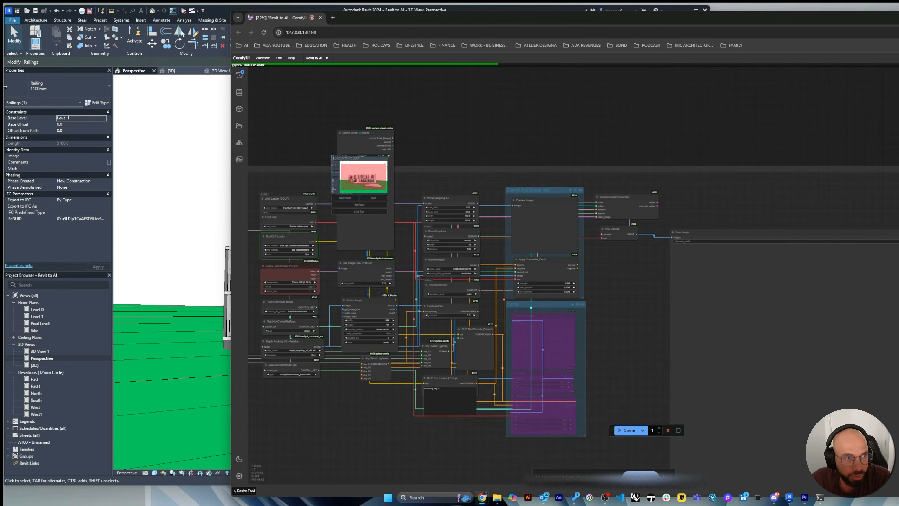
left_click_drag(535, 17, 372, 12)
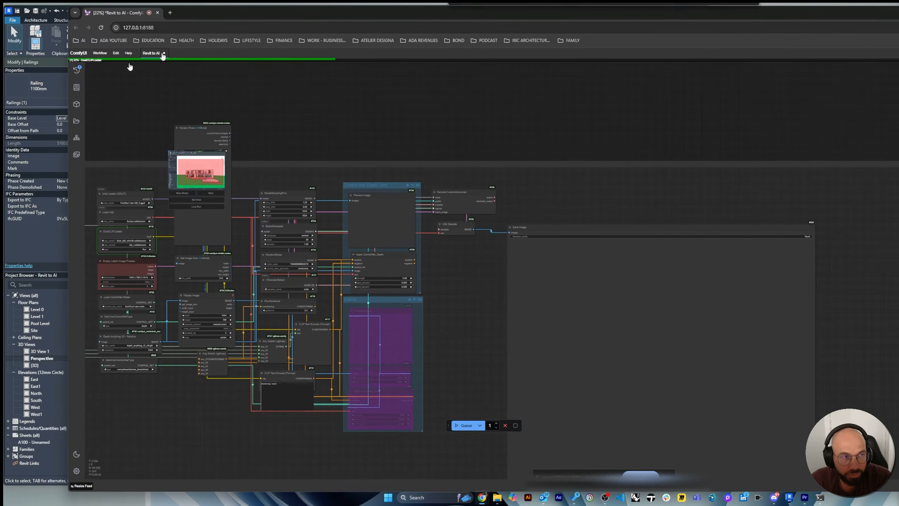
scroll(590, 207, "down", 2)
scroll(271, 191, "up", 7)
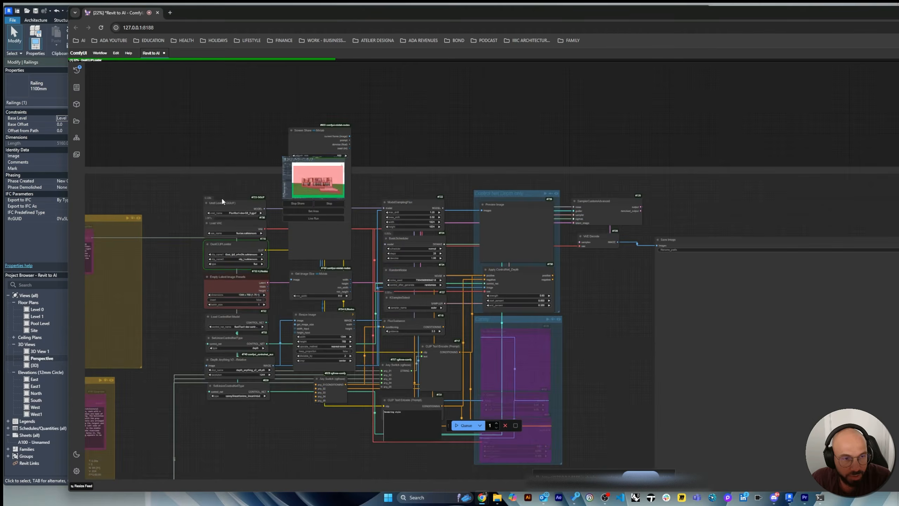
scroll(241, 152, "down", 3)
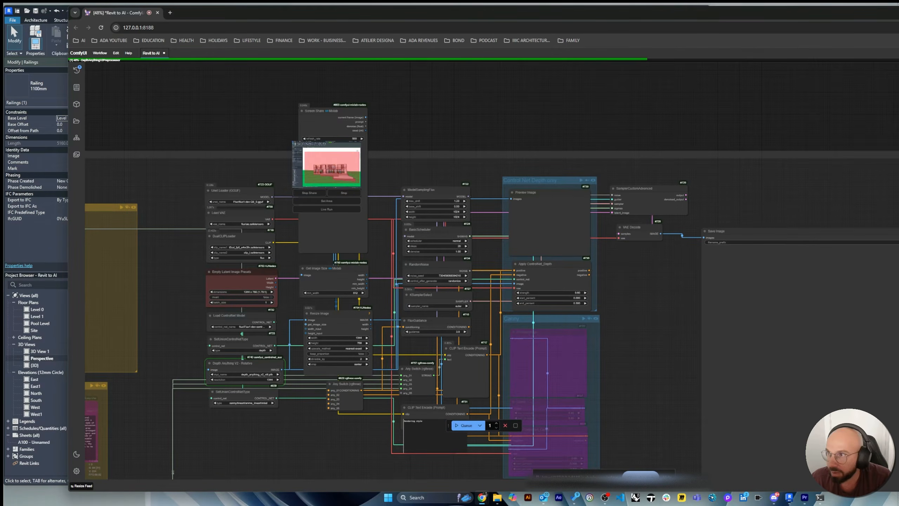
left_click_drag(898, 12, 715, 52)
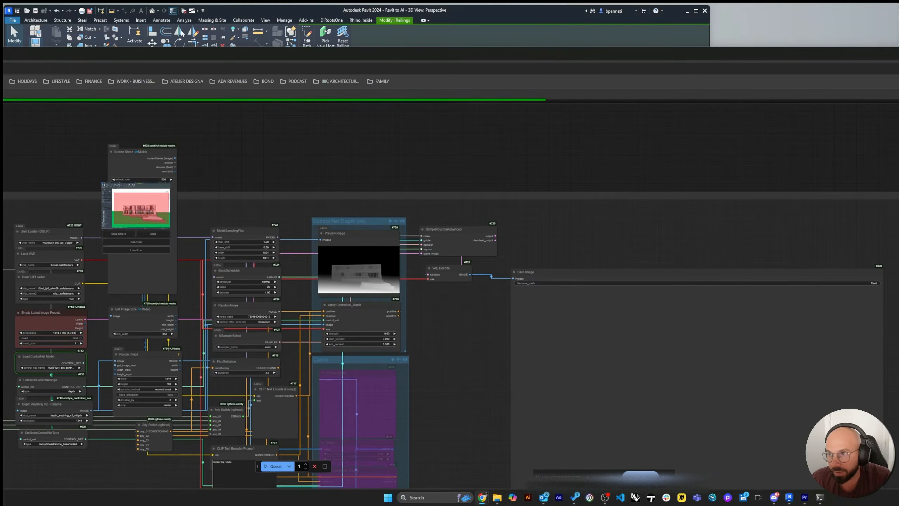
left_click_drag(444, 51, 466, 13)
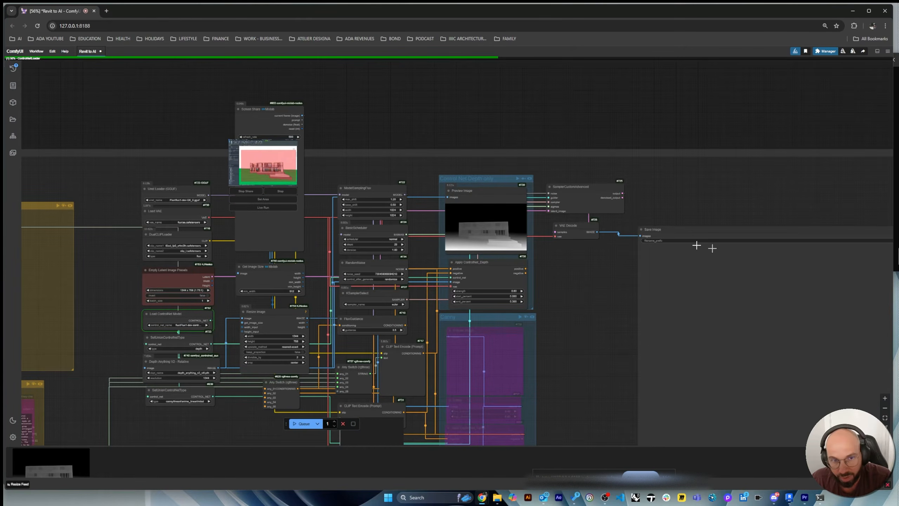
Examine the depth map of the house in the Control Net Depth preview, including its facade openings, terrace and pool
scroll(484, 223, "up", 15)
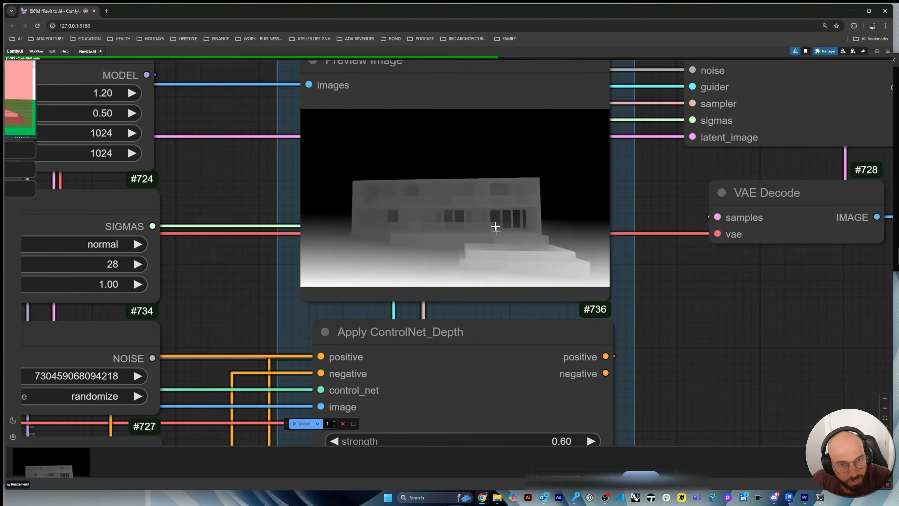
scroll(471, 175, "up", 2)
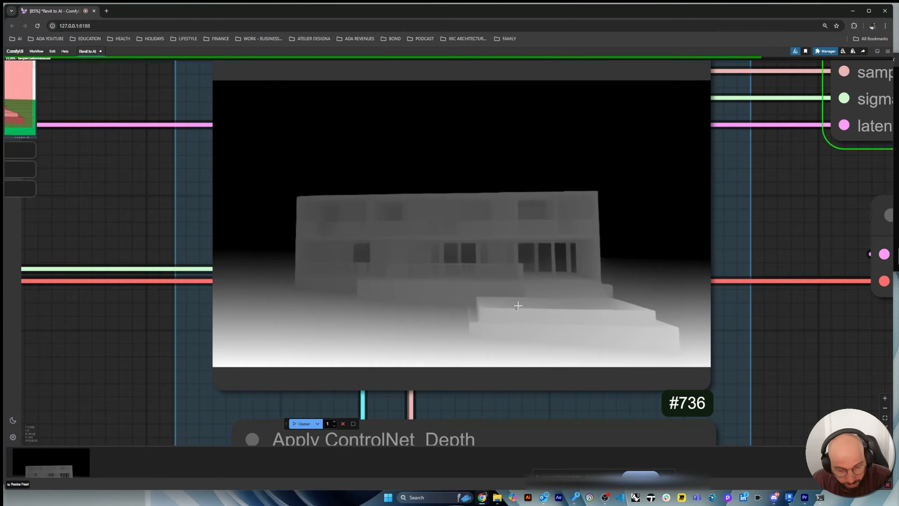
scroll(563, 275, "down", 3)
scroll(546, 277, "up", 4)
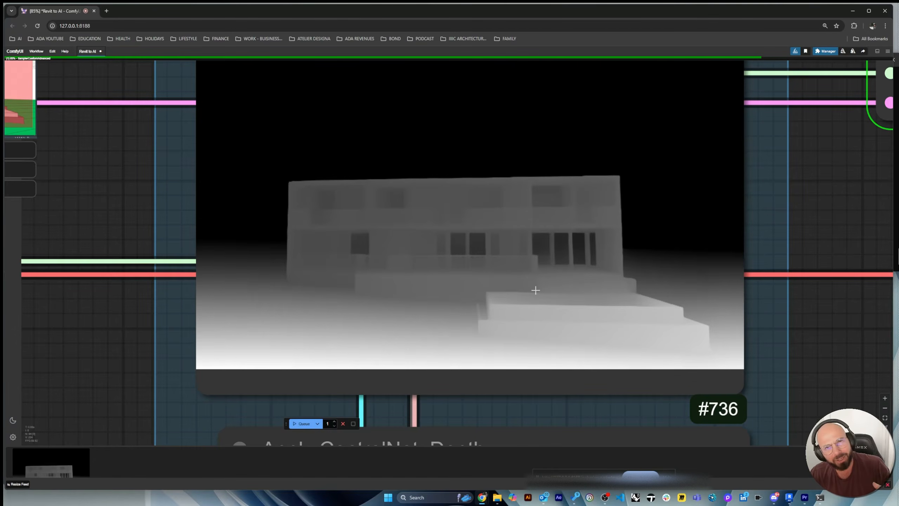
scroll(367, 299, "down", 1)
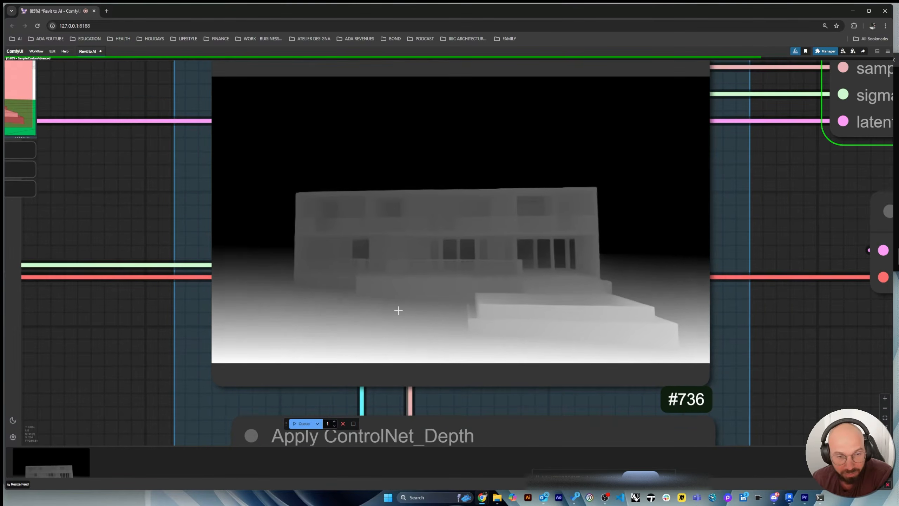
scroll(423, 302, "down", 2)
scroll(419, 291, "up", 6)
scroll(524, 329, "down", 3)
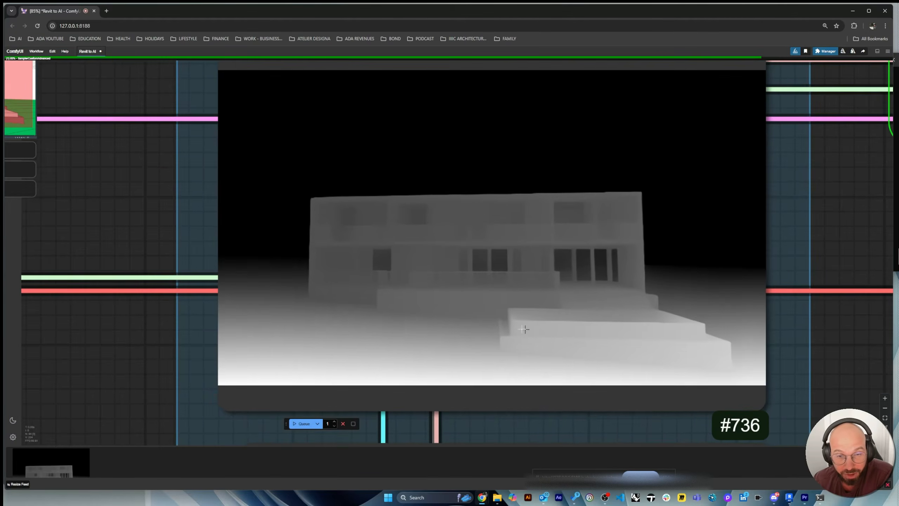
scroll(501, 324, "down", 1)
scroll(498, 321, "down", 2)
scroll(559, 317, "up", 4)
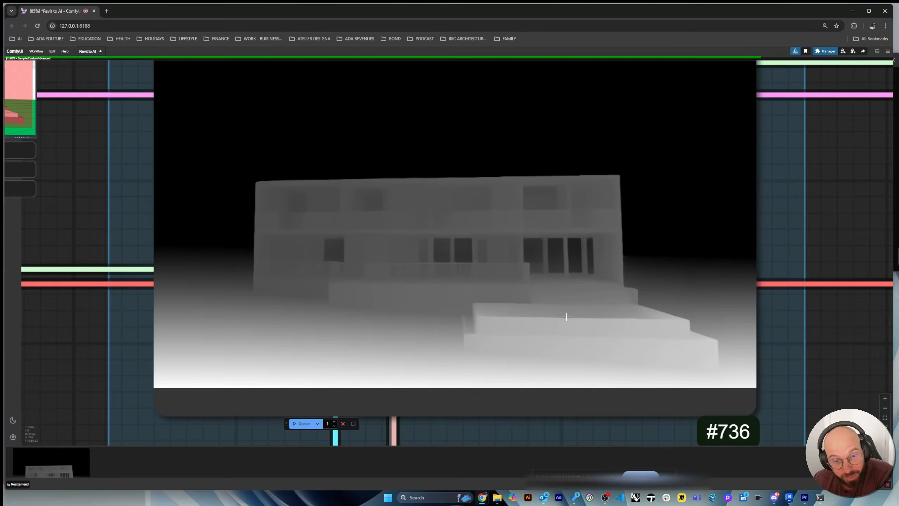
scroll(513, 307, "down", 5)
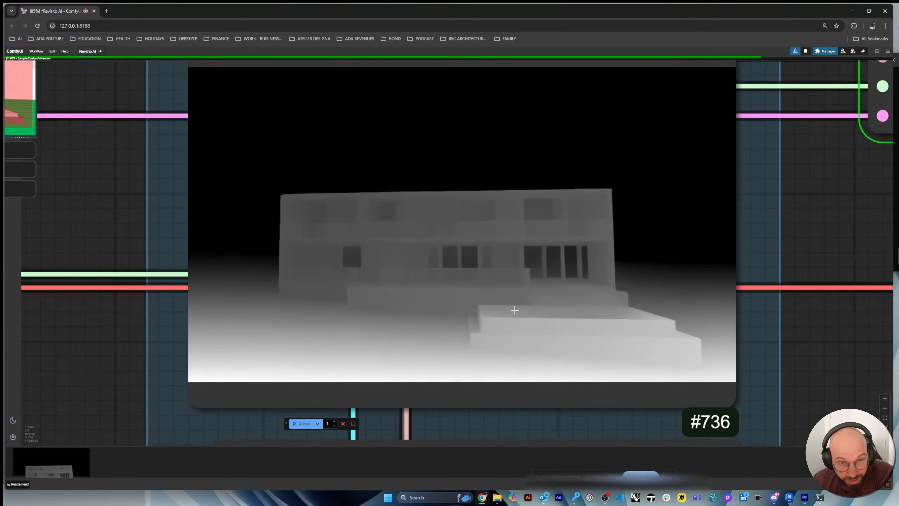
scroll(511, 268, "up", 3)
scroll(512, 268, "up", 4)
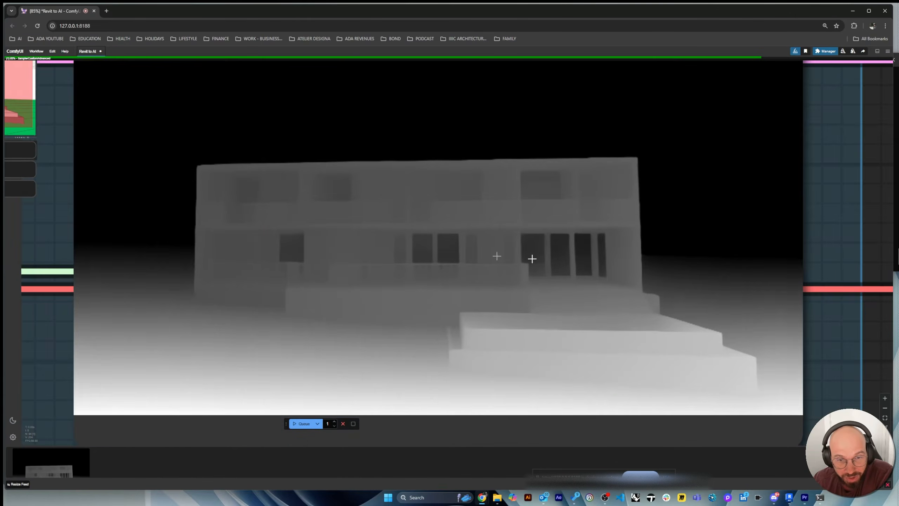
scroll(531, 257, "down", 3)
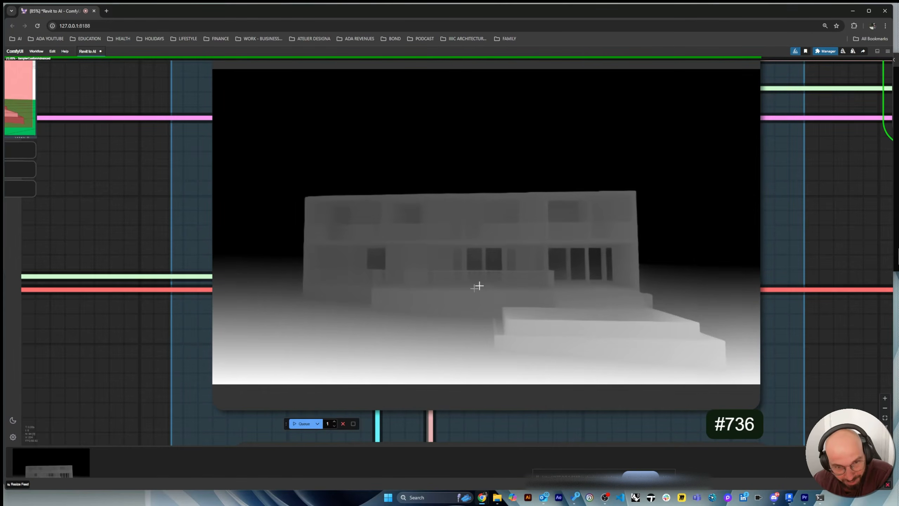
Review the depth preview up close and alongside the Apply ControlNet_Depth and sampler nodes around it
scroll(480, 287, "up", 3)
scroll(412, 246, "down", 4)
scroll(491, 255, "up", 3)
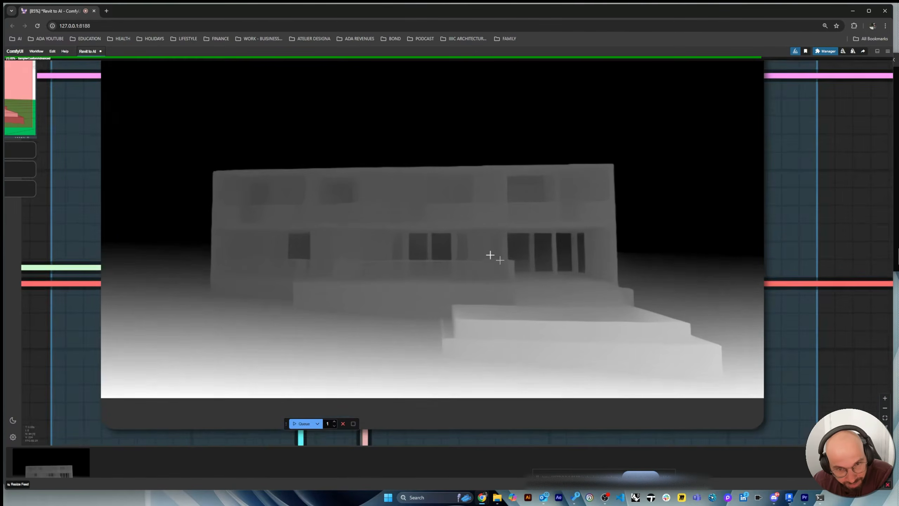
scroll(401, 217, "down", 2)
scroll(305, 235, "down", 6)
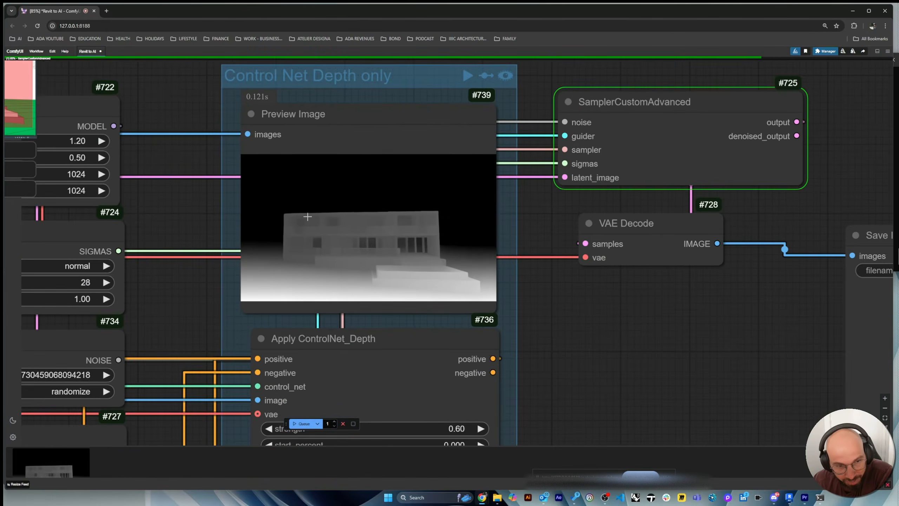
scroll(307, 216, "down", 5)
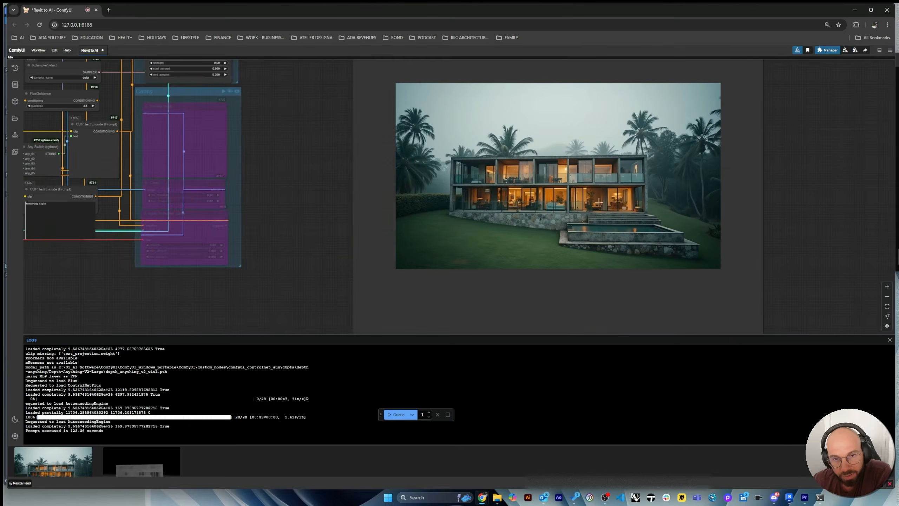
Inspect the finished house render in the Save Image node and queue another run of the workflow
scroll(598, 204, "up", 4)
scroll(448, 238, "up", 2)
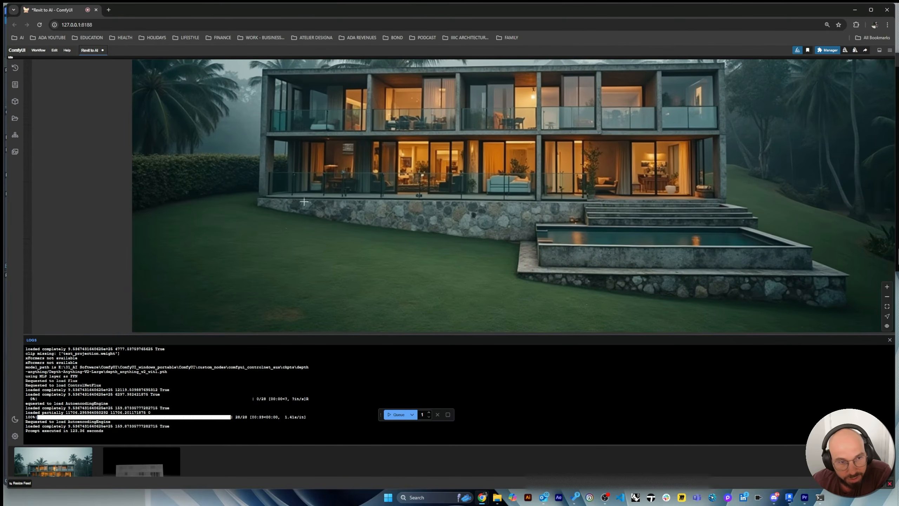
left_click(397, 414)
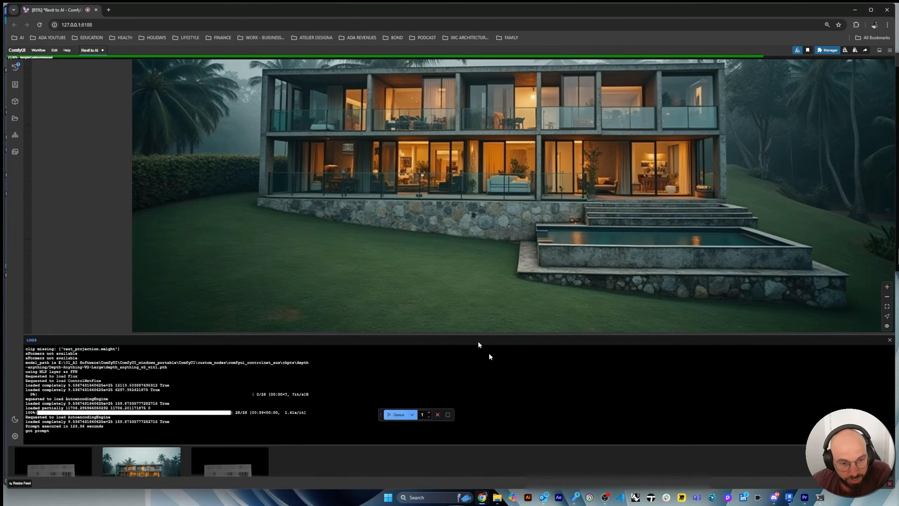
Examine the first render's facade, glass railings, stone base, steps and pool for fidelity to the Revit model
scroll(377, 267, "down", 2)
scroll(379, 233, "up", 1)
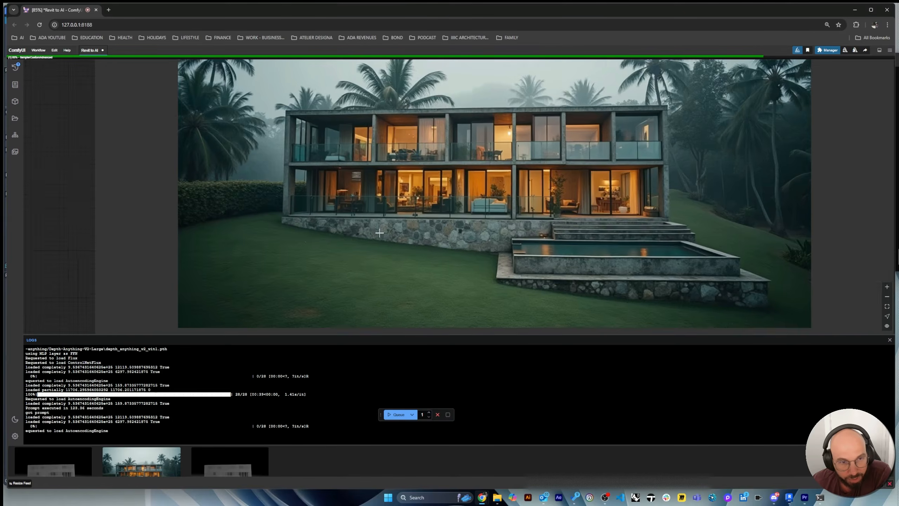
scroll(380, 232, "up", 1)
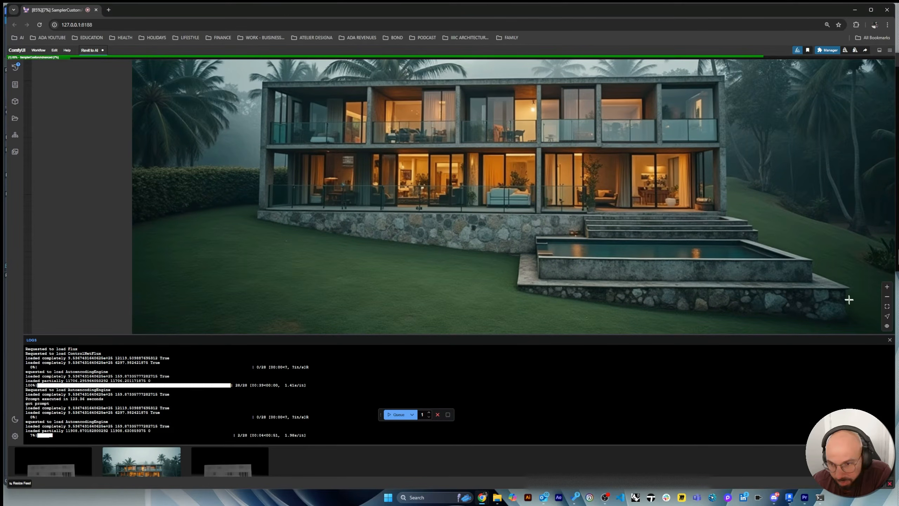
scroll(731, 156, "up", 1)
scroll(729, 127, "up", 1)
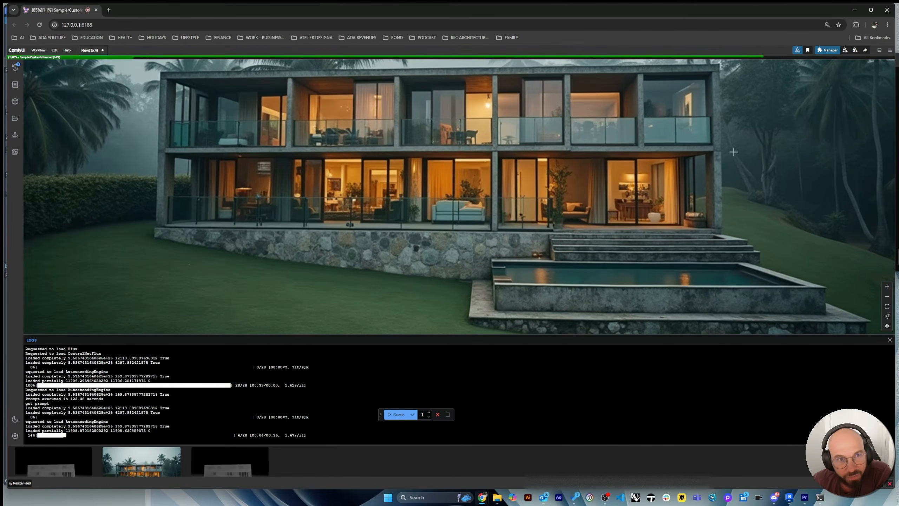
scroll(733, 152, "down", 1)
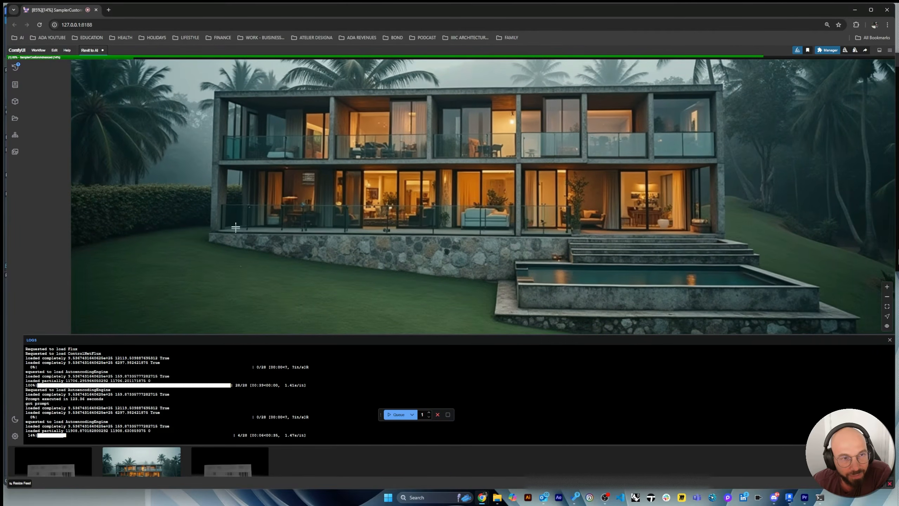
scroll(262, 137, "up", 1)
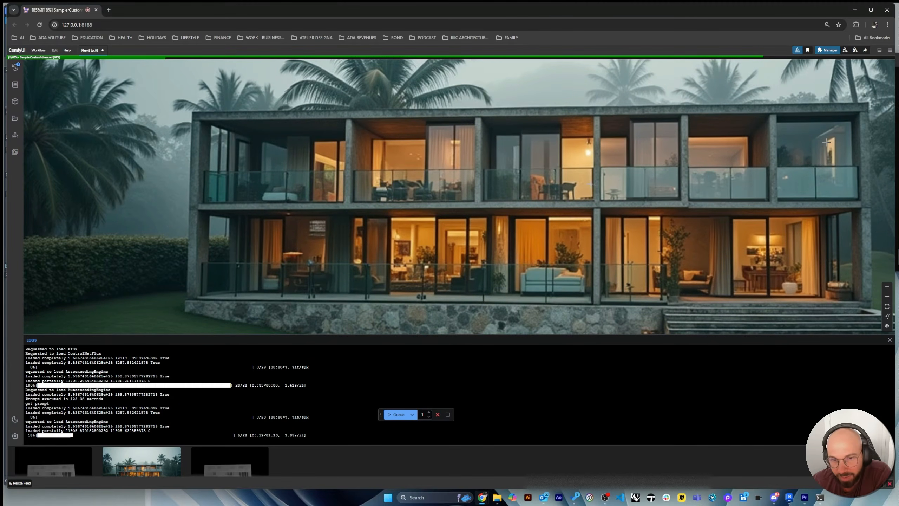
scroll(589, 183, "down", 1)
scroll(511, 190, "down", 3)
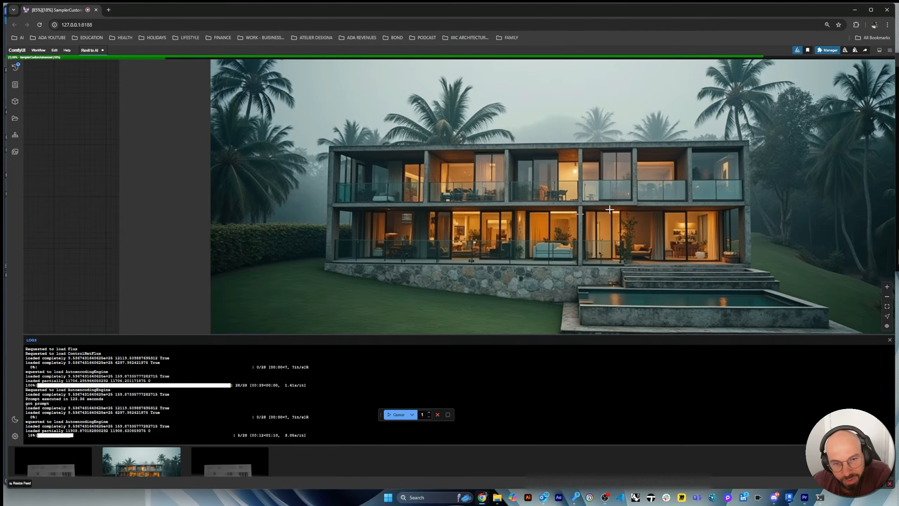
Check the Apply ControlNet_Depth settings and the bypassed Canny group against the overall composition of the render
scroll(714, 192, "down", 7)
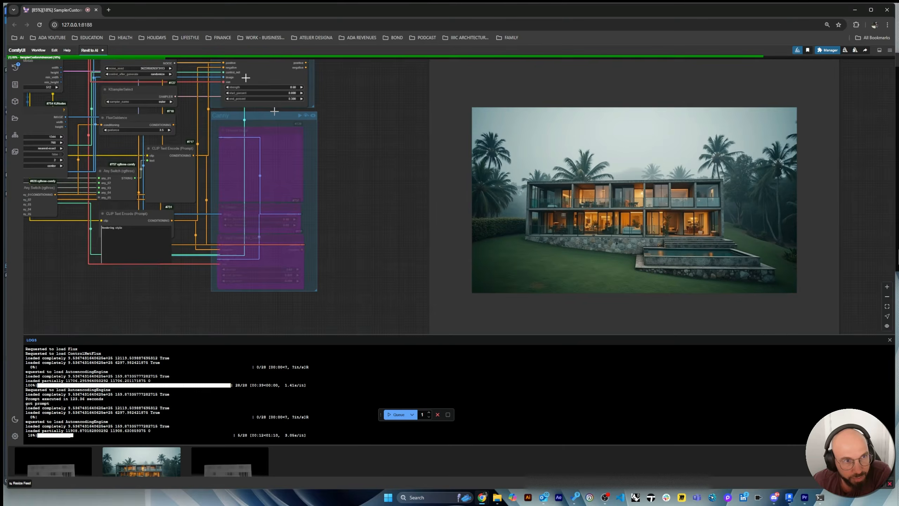
scroll(262, 106, "up", 6)
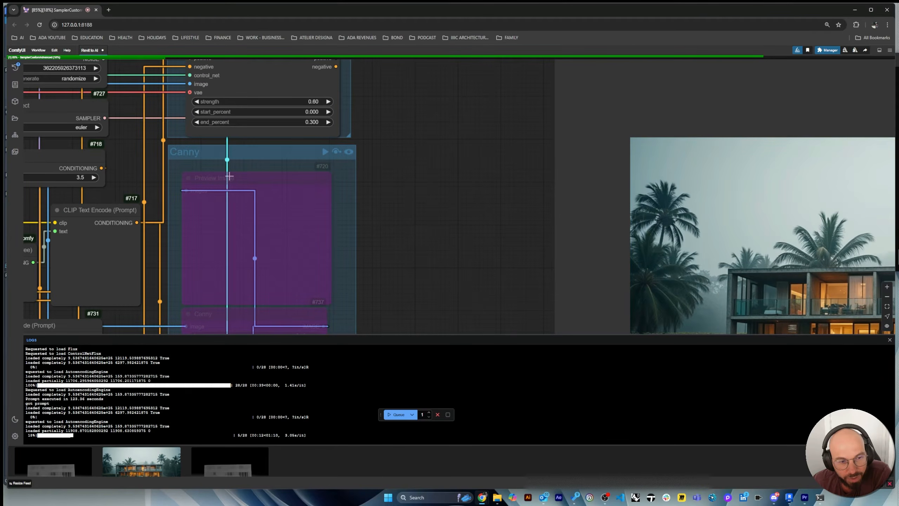
scroll(229, 176, "down", 4)
scroll(230, 176, "down", 2)
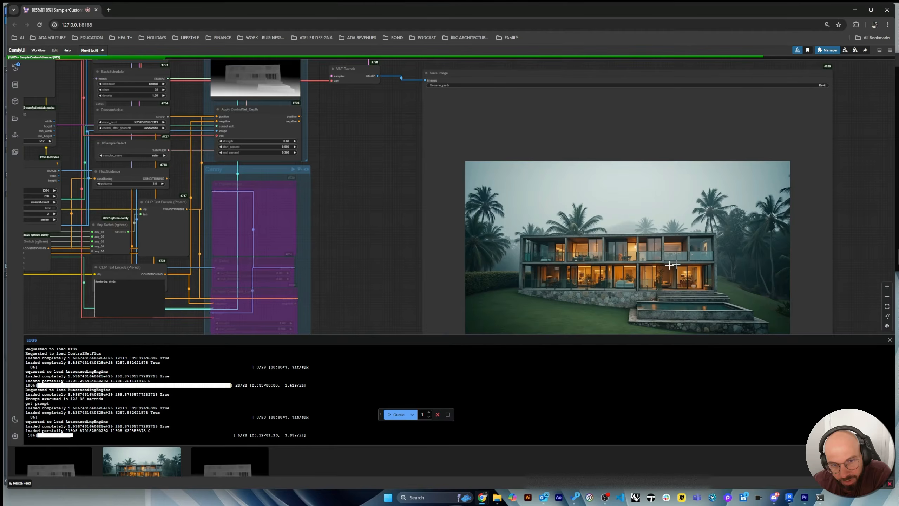
scroll(778, 321, "up", 3)
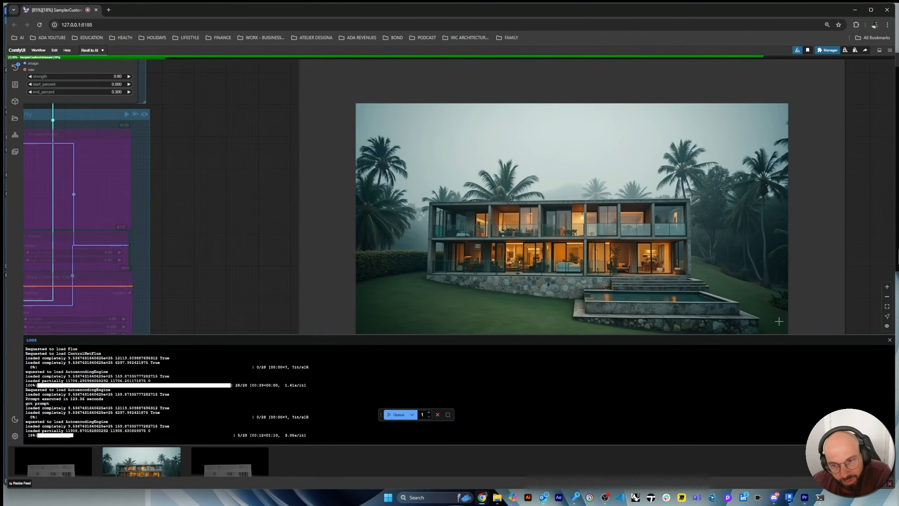
scroll(779, 321, "up", 2)
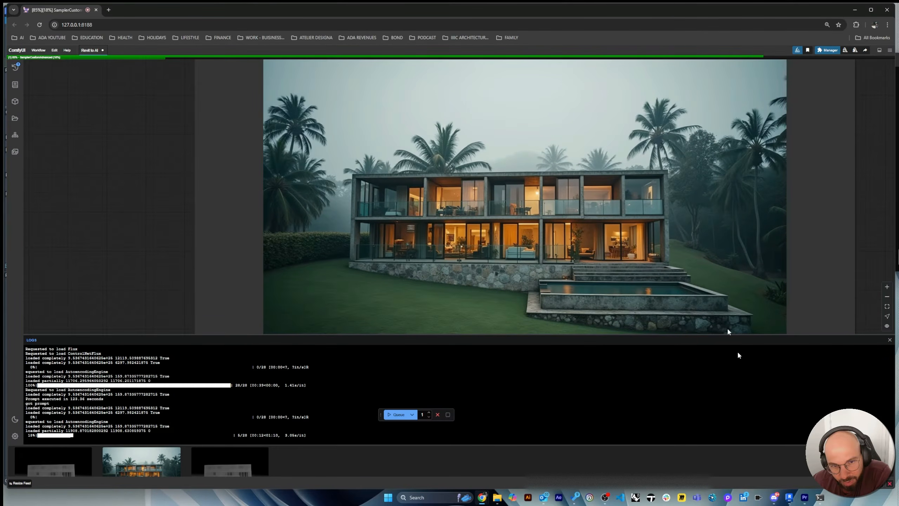
scroll(564, 119, "down", 2)
scroll(564, 120, "down", 1)
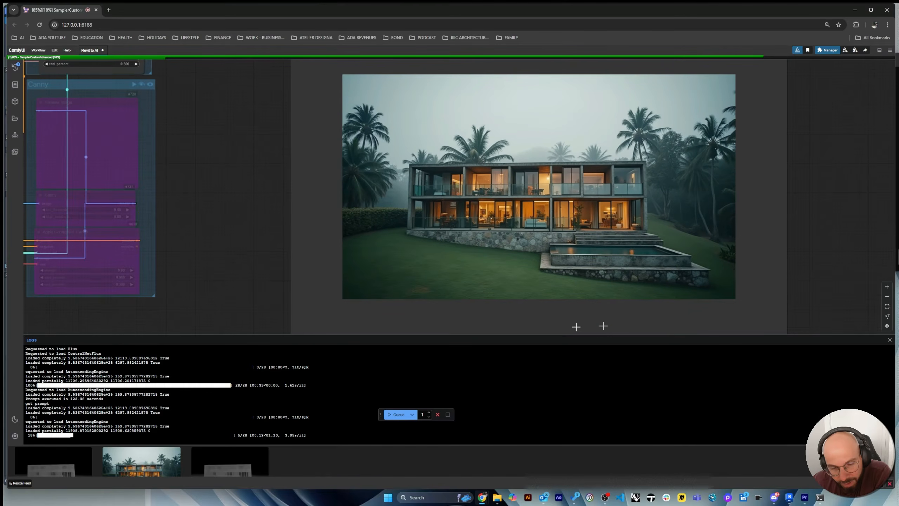
Move the browser window aside to view the Revit perspective for comparison, and maximize the browser again
scroll(688, 283, "up", 1)
left_click_drag(257, 10, 674, 454)
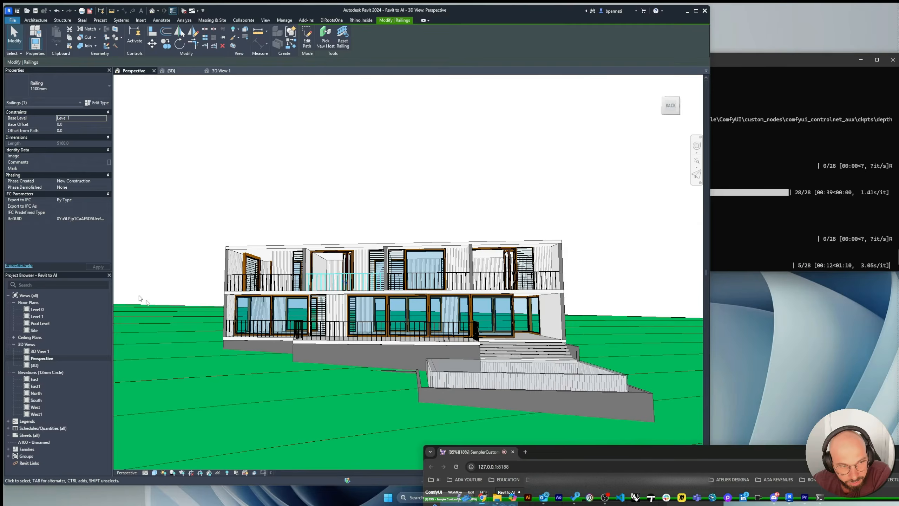
double_click(705, 455)
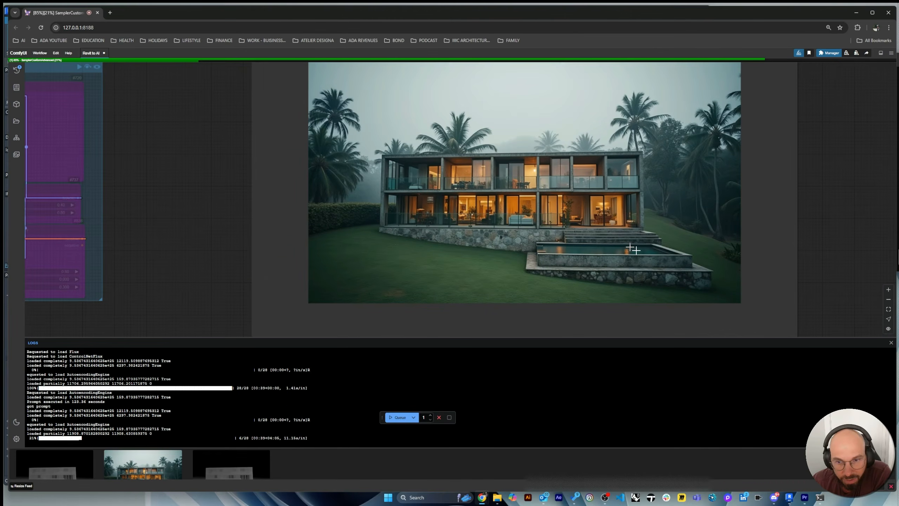
Compare the render's pool, facade frame, roof edge and surrounding palm trees with the geometry of the Revit view
scroll(641, 260, "up", 8)
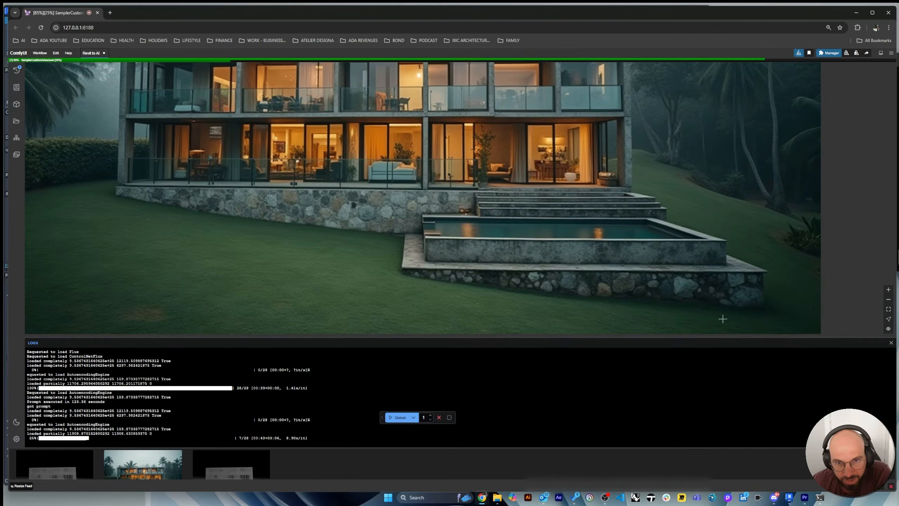
scroll(699, 314, "down", 3)
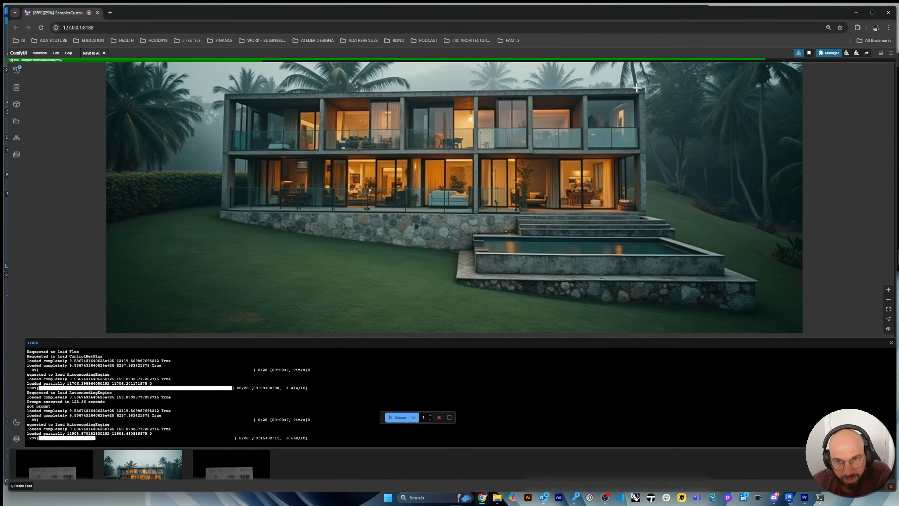
scroll(269, 96, "up", 3)
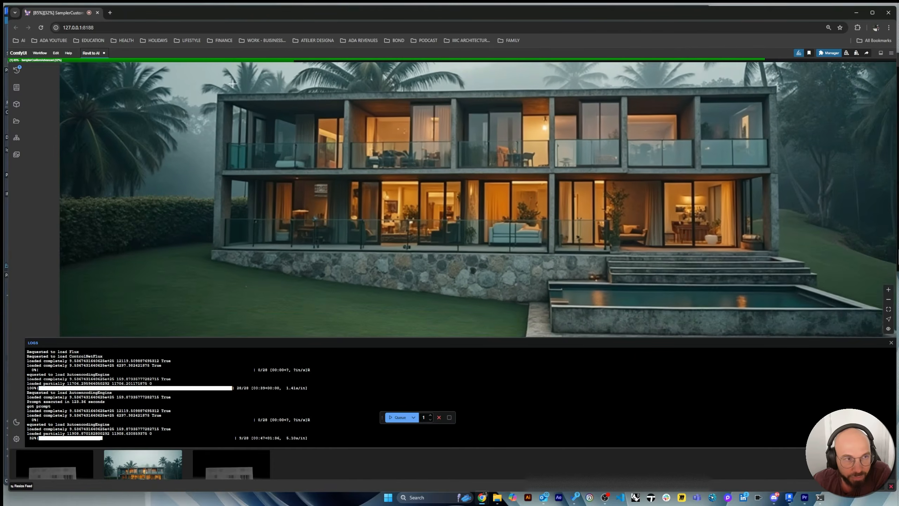
scroll(532, 164, "down", 2)
scroll(532, 163, "down", 5)
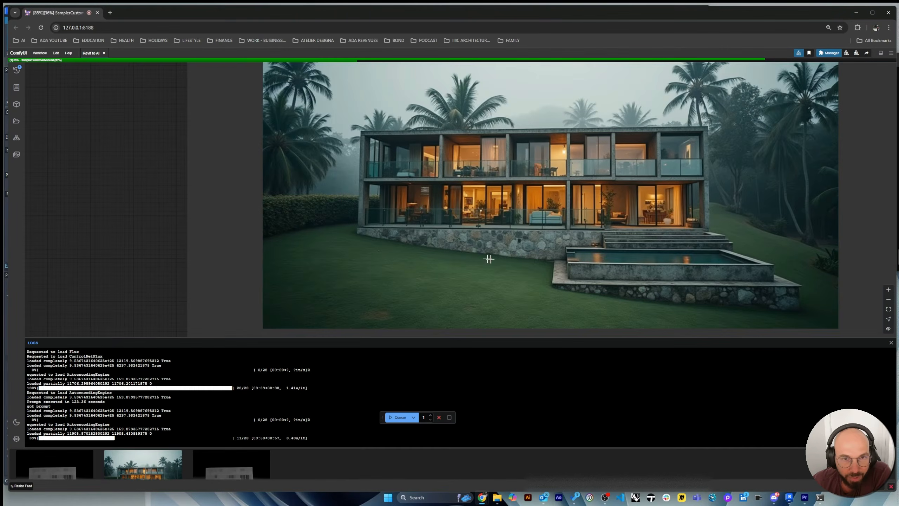
scroll(746, 161, "up", 5)
scroll(719, 173, "up", 6)
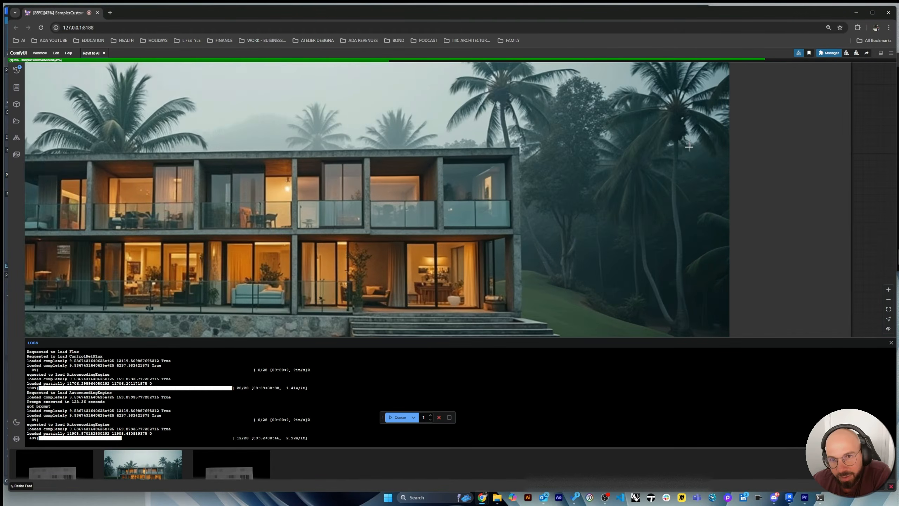
scroll(739, 199, "down", 8)
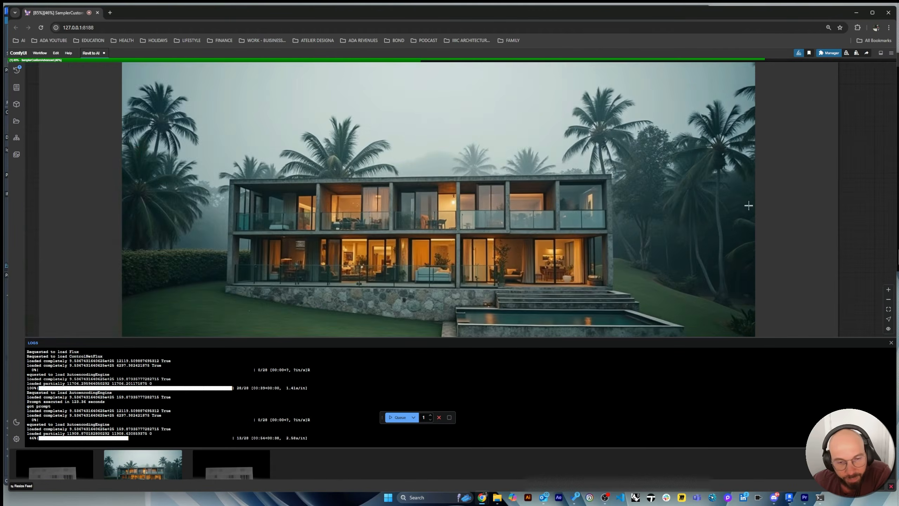
scroll(728, 245, "down", 2)
scroll(417, 152, "down", 3)
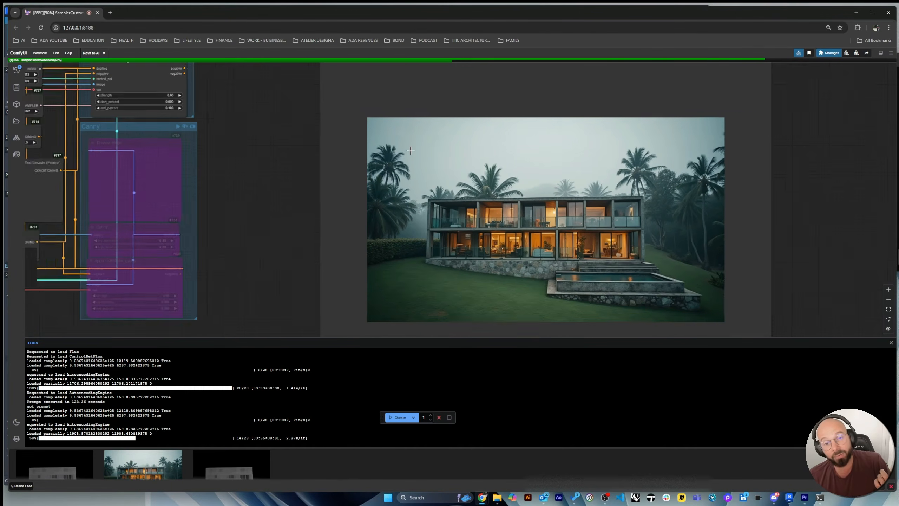
scroll(567, 223, "up", 4)
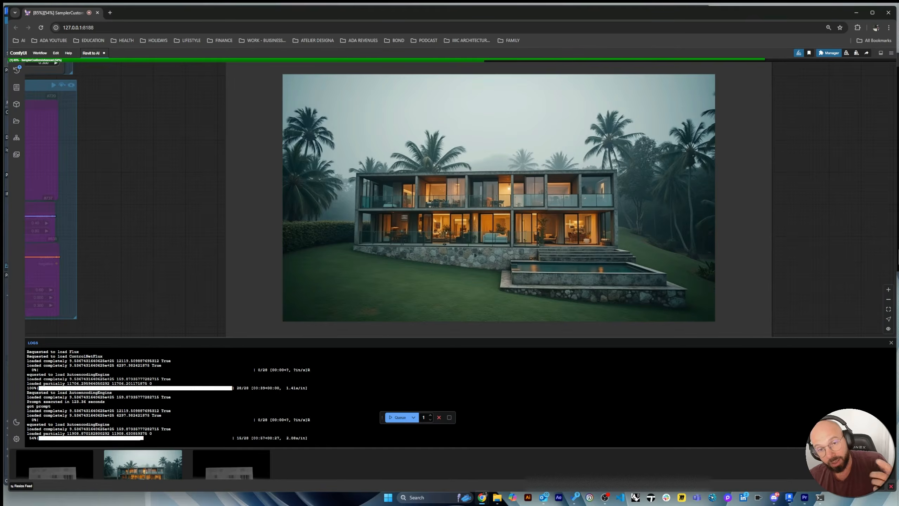
scroll(570, 210, "up", 5)
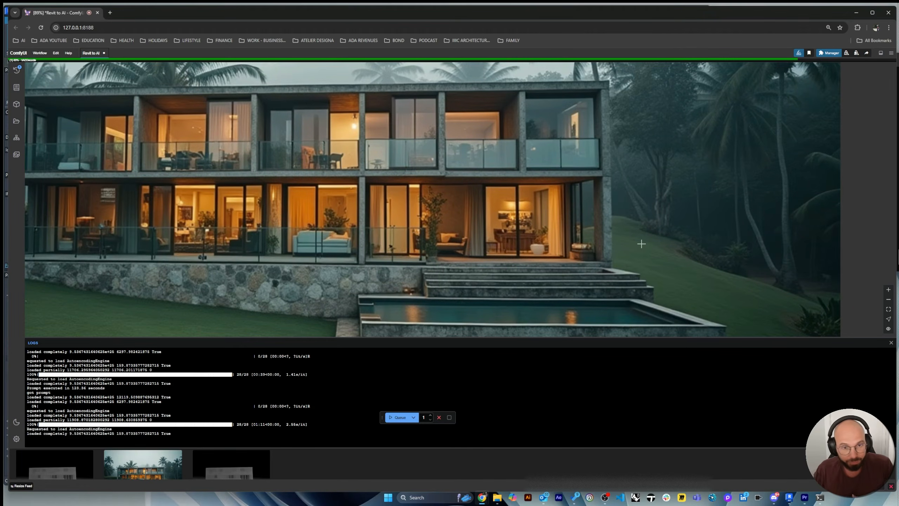
Inspect the second render of the house on the forested slope and queue the workflow once more
scroll(725, 223, "down", 5)
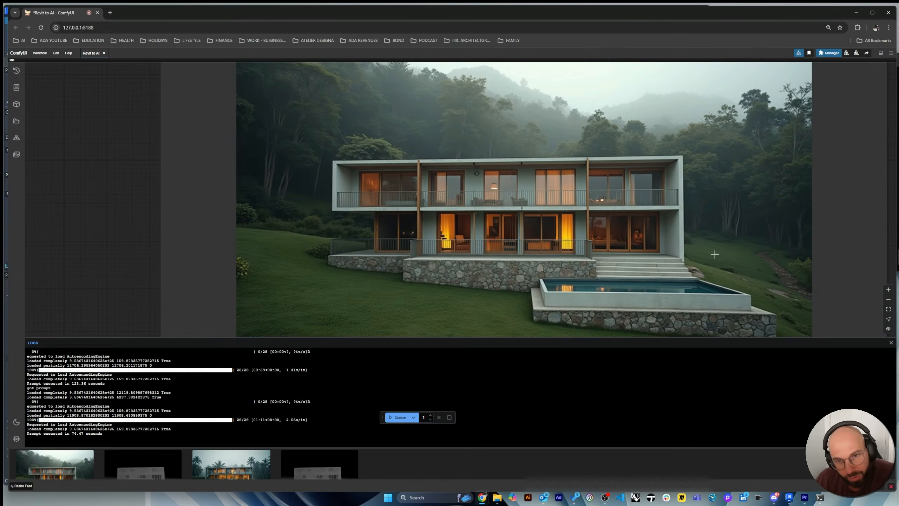
scroll(713, 253, "down", 1)
scroll(714, 265, "up", 3)
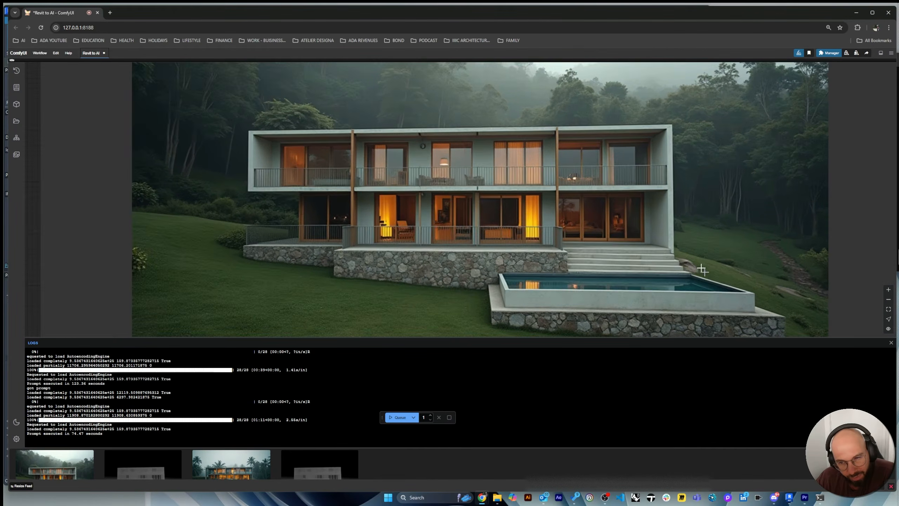
scroll(692, 261, "down", 2)
left_click(397, 417)
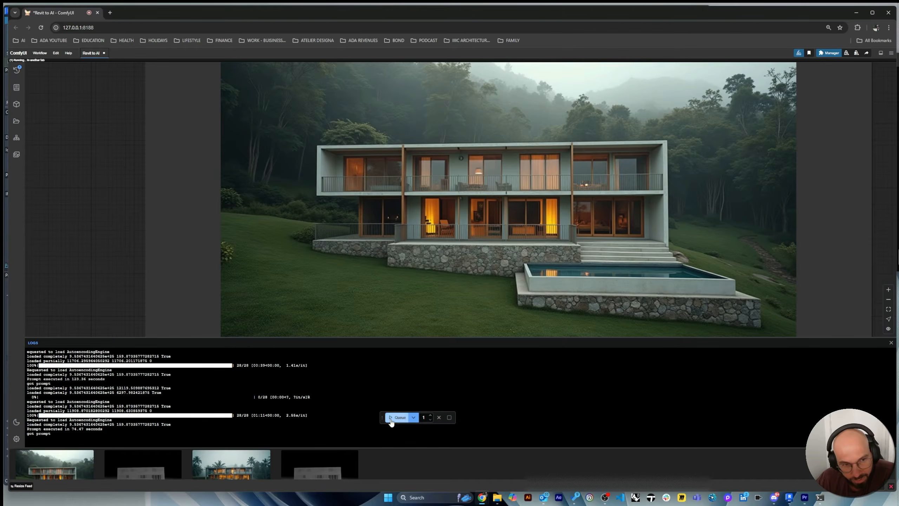
Inspect the second render's terrace and facade, and place the restored browser window beside the Revit perspective for comparison
scroll(495, 222, "up", 1)
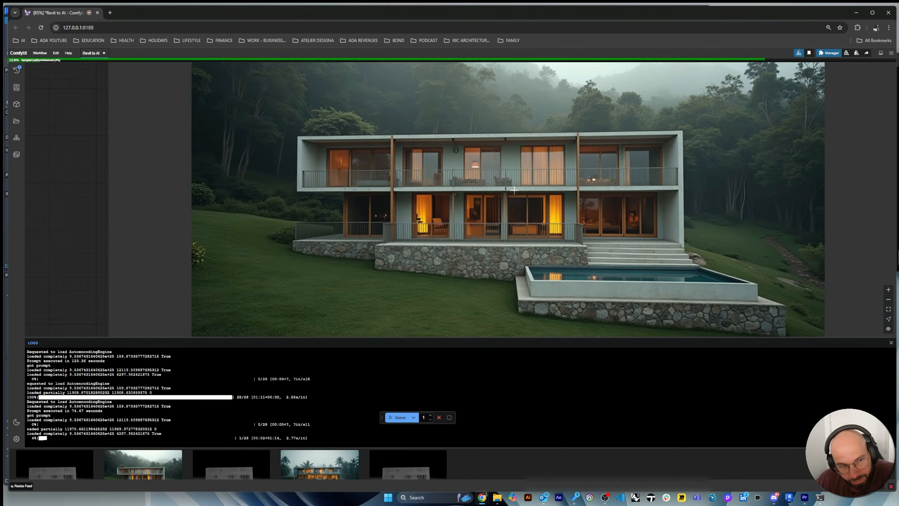
scroll(343, 238, "up", 1)
scroll(343, 239, "up", 1)
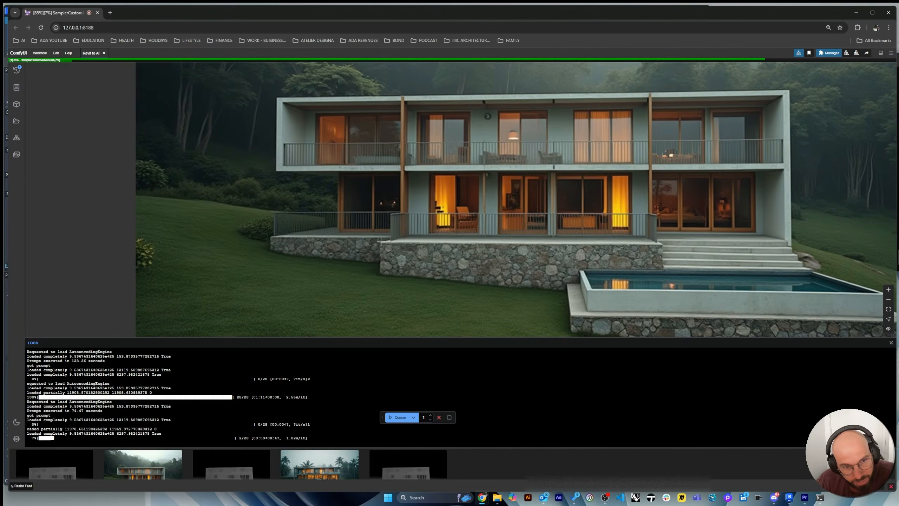
double_click(753, 12)
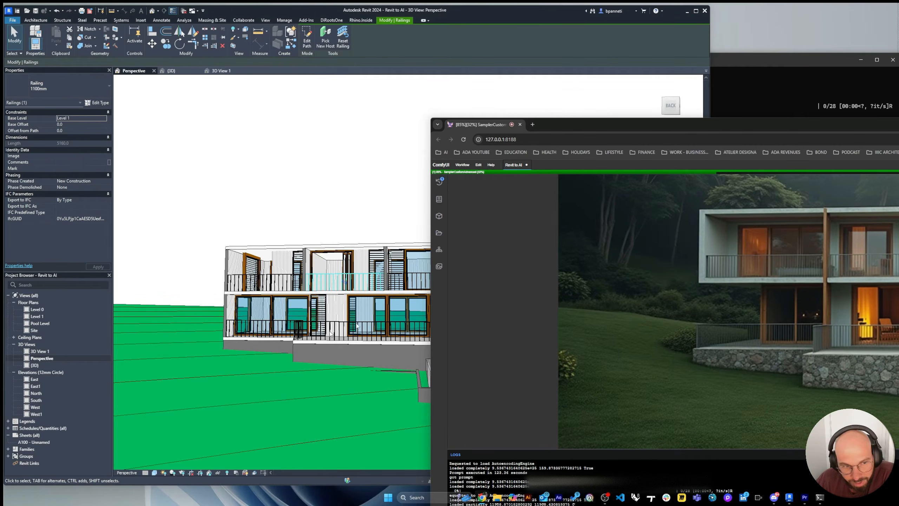
left_click_drag(796, 131, 818, 93)
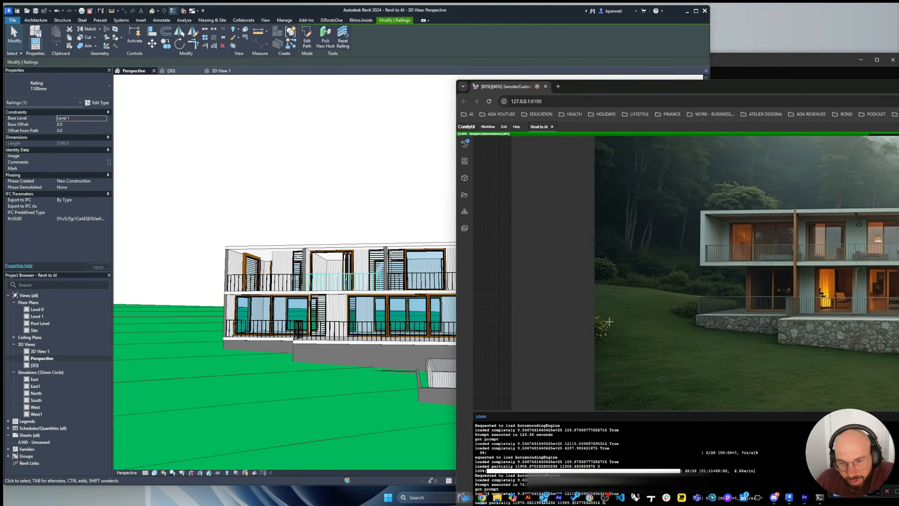
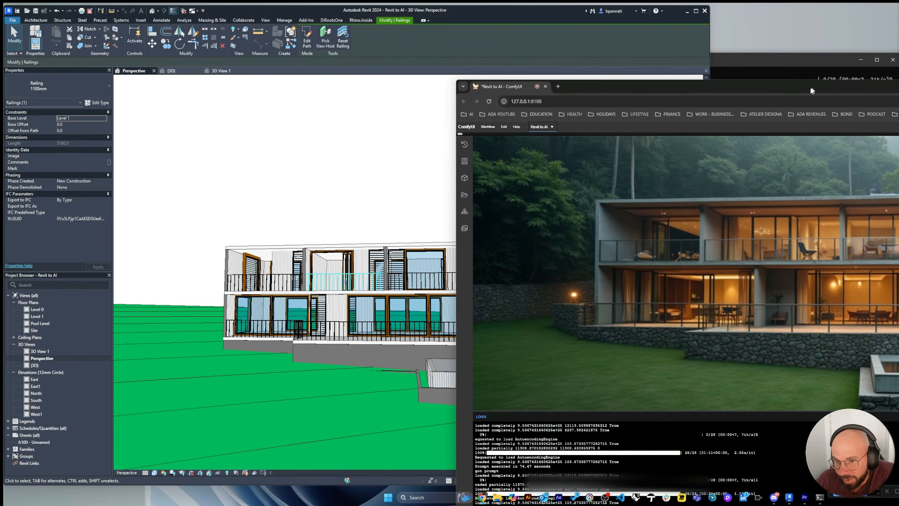
Place the browser window beside the Revit perspective and compare the whole new render of the house with the model's facade
left_click_drag(811, 89, 731, 22)
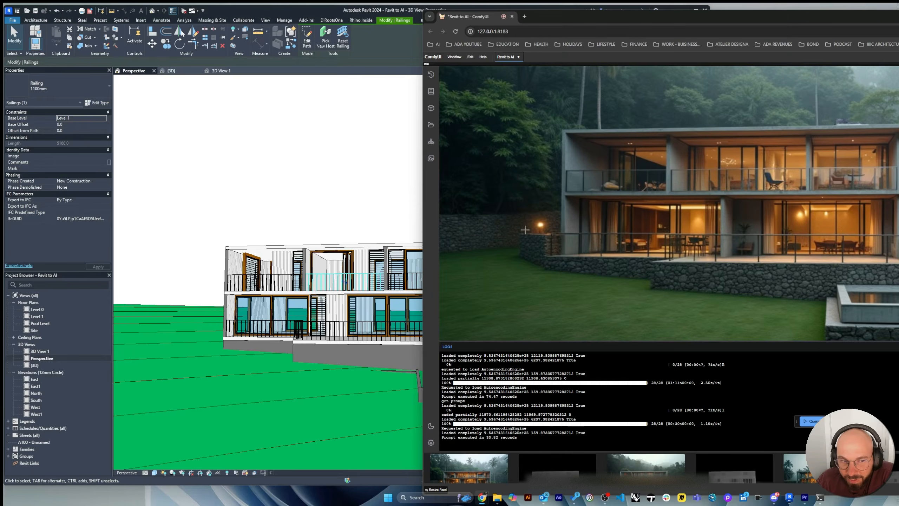
scroll(524, 229, "down", 4)
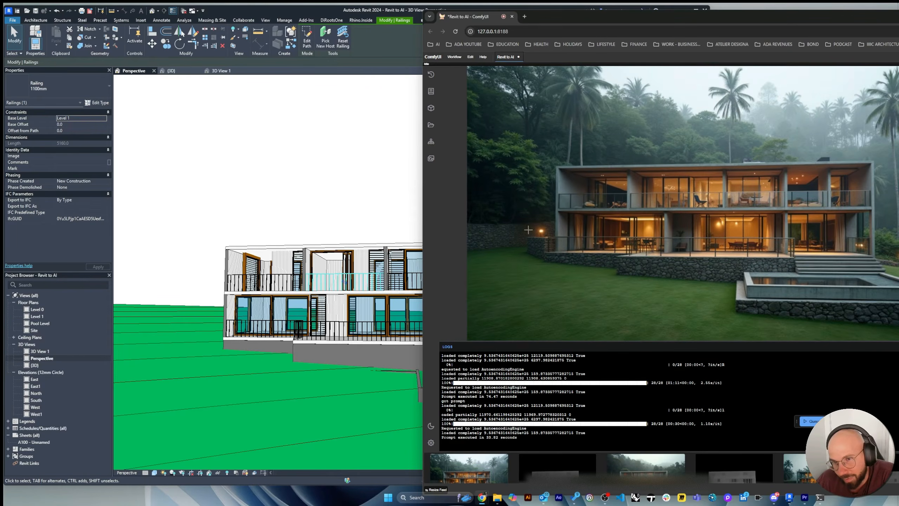
scroll(196, 235, "down", 5)
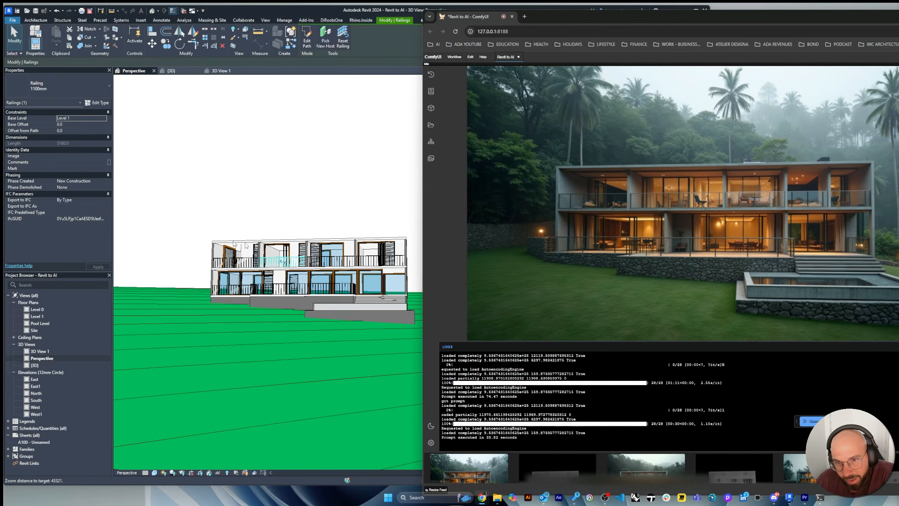
scroll(380, 253, "up", 3)
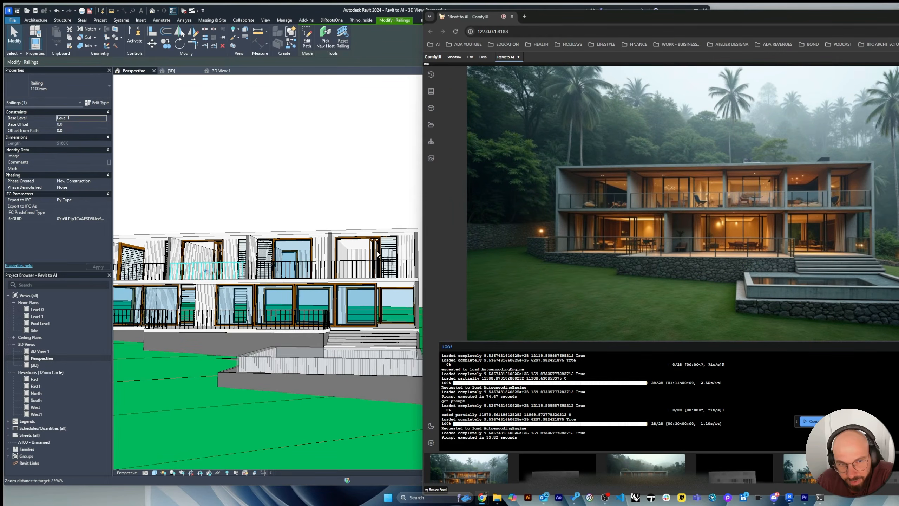
scroll(759, 191, "up", 5)
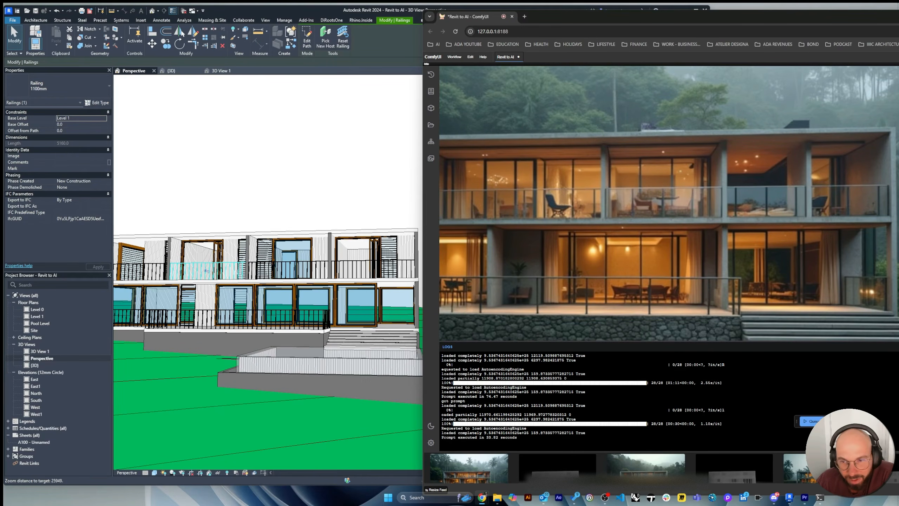
Examine the render's balconies, columns and stone base against the railings, windows and slabs in the Revit perspective
scroll(277, 270, "down", 3)
middle_click_drag(277, 270, 249, 250, "shift")
scroll(249, 250, "up", 4)
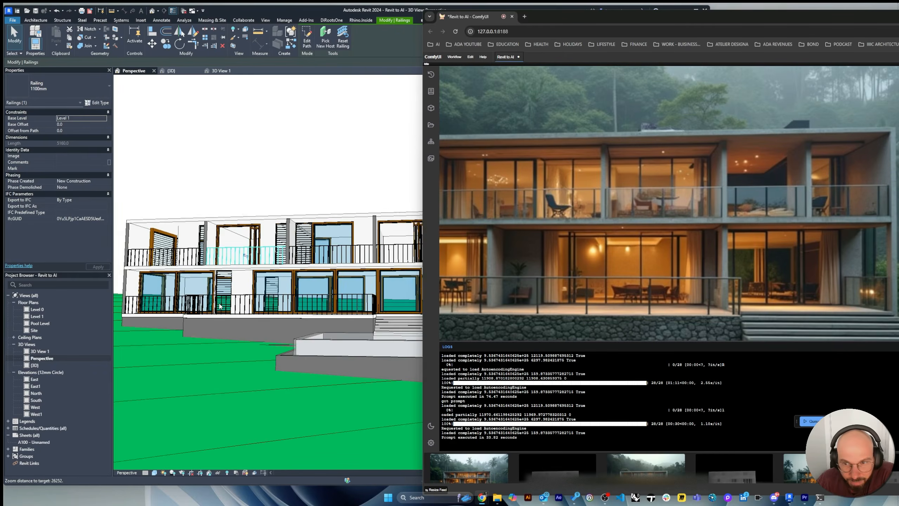
scroll(249, 250, "up", 5)
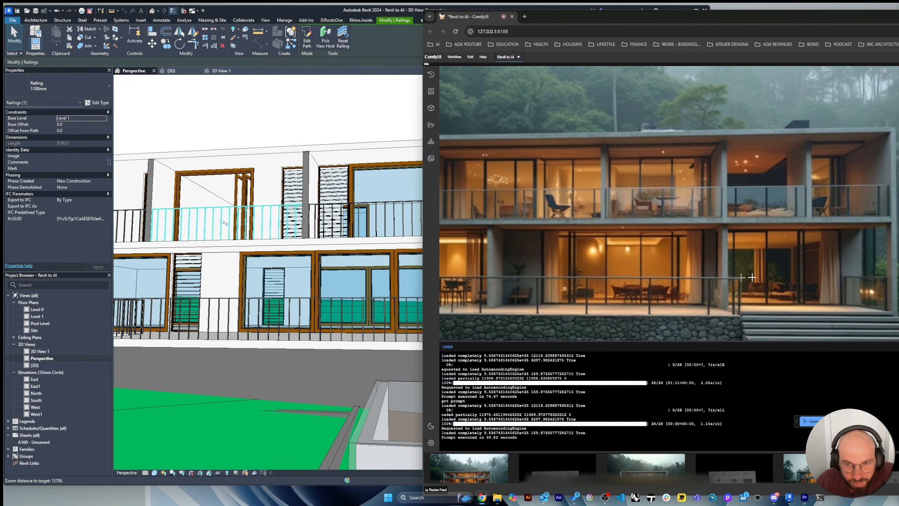
scroll(248, 295, "down", 5)
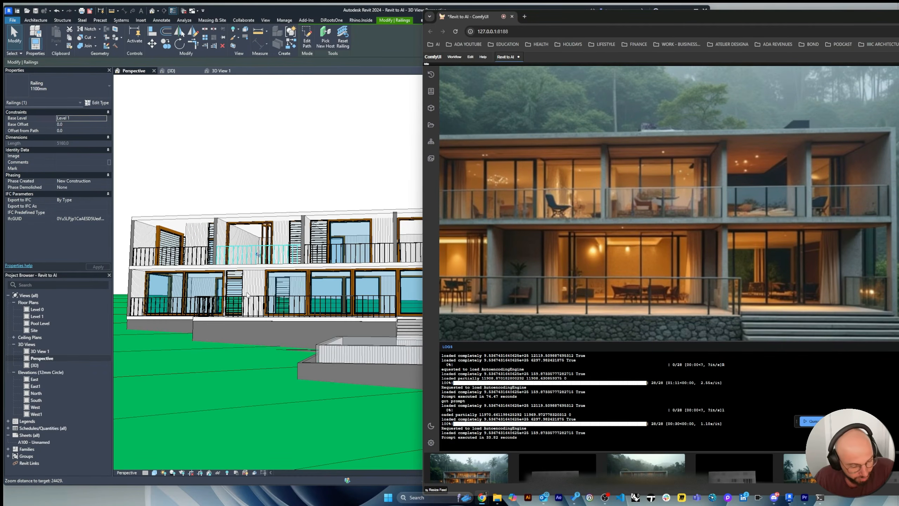
Orbit the Revit perspective to a raised oblique view of the roof, terraces and pool for comparison with the render
middle_click_drag(290, 327, 397, 364, "shift")
left_click(868, 205)
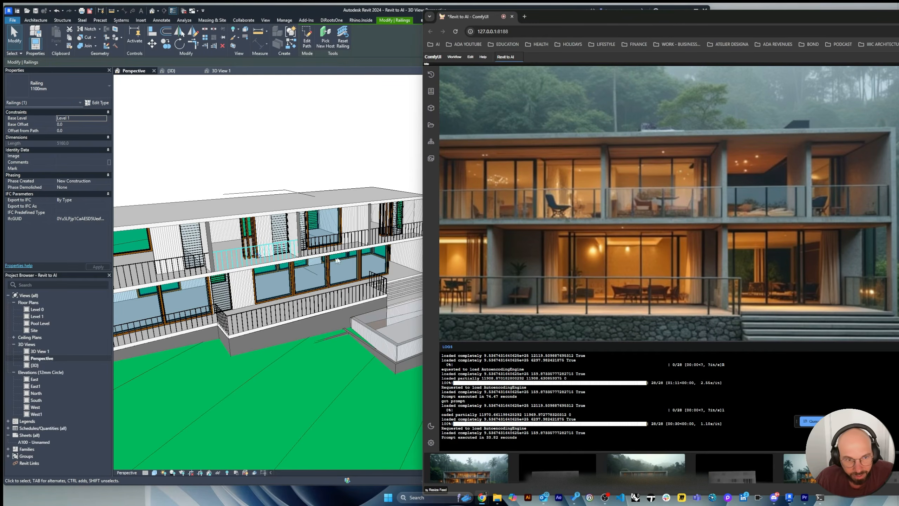
scroll(369, 258, "down", 3)
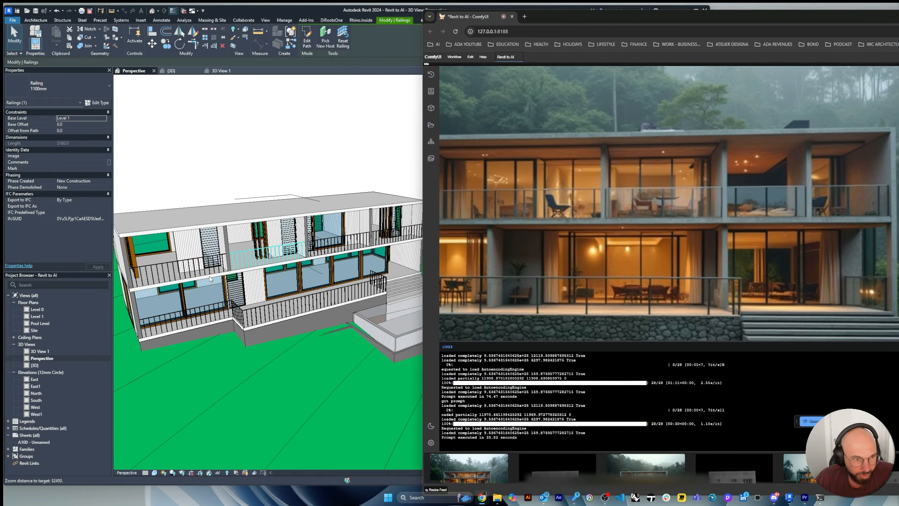
scroll(326, 271, "down", 3)
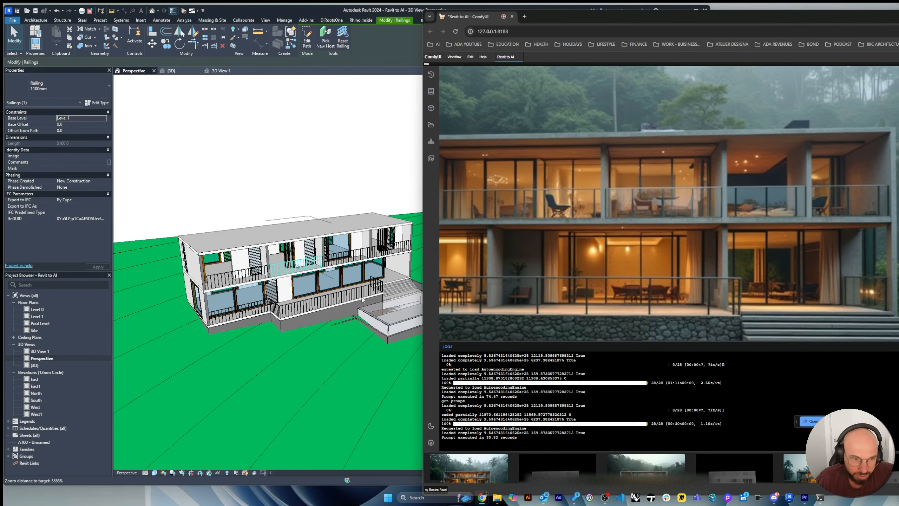
middle_click_drag(248, 281, 273, 286, "shift")
scroll(272, 286, "up", 1)
scroll(887, 245, "down", 4)
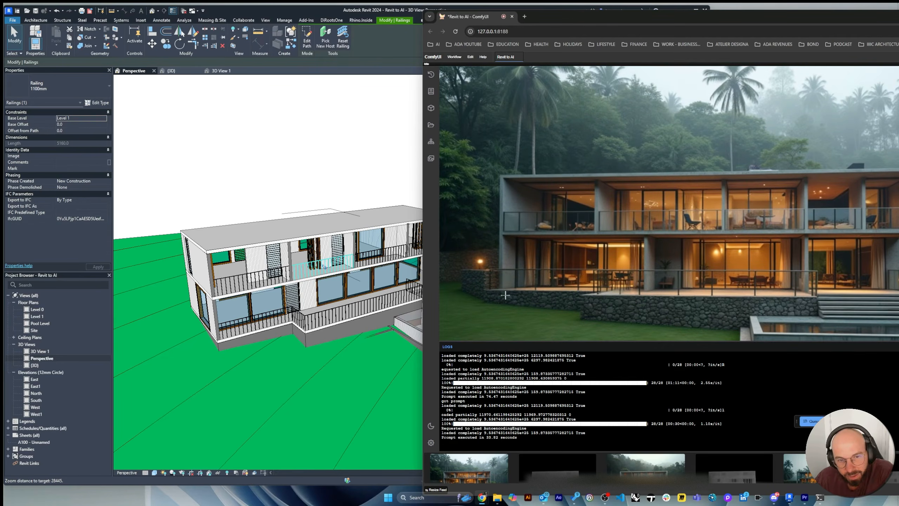
Examine the full render's pool, steps and lawn, and orbit the Revit perspective back to a near-frontal view of the house
scroll(699, 234, "down", 5)
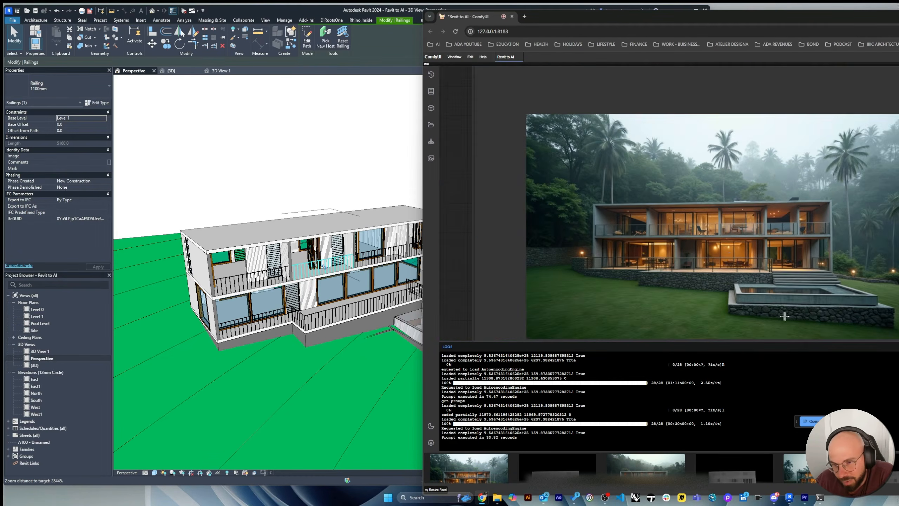
scroll(787, 318, "up", 3)
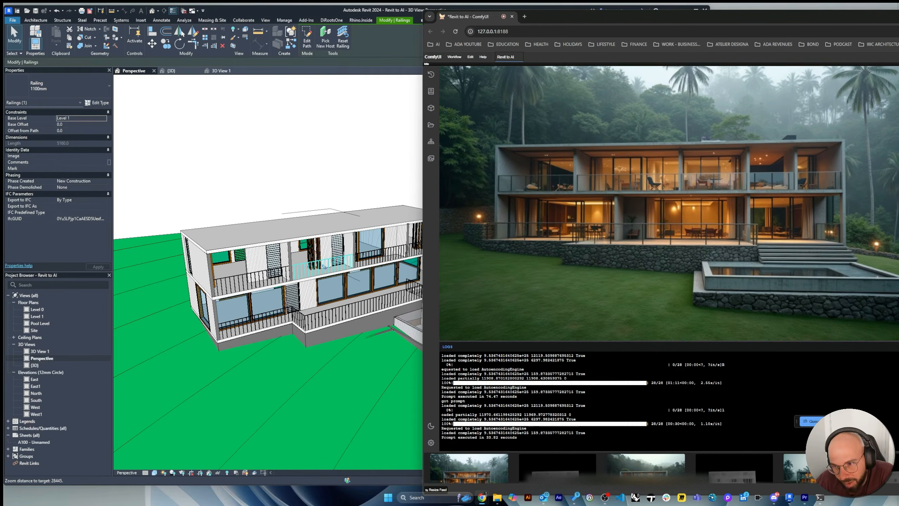
scroll(259, 173, "down", 2)
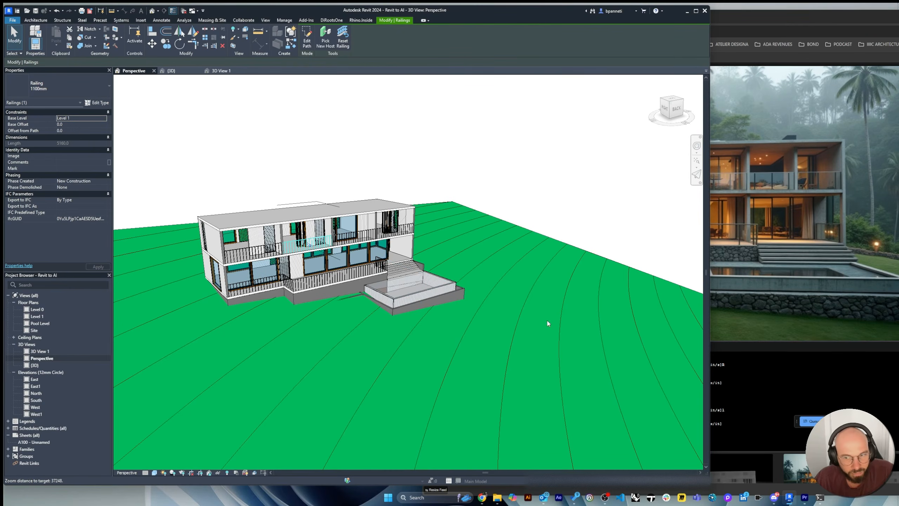
middle_click_drag(548, 323, 448, 296, "shift")
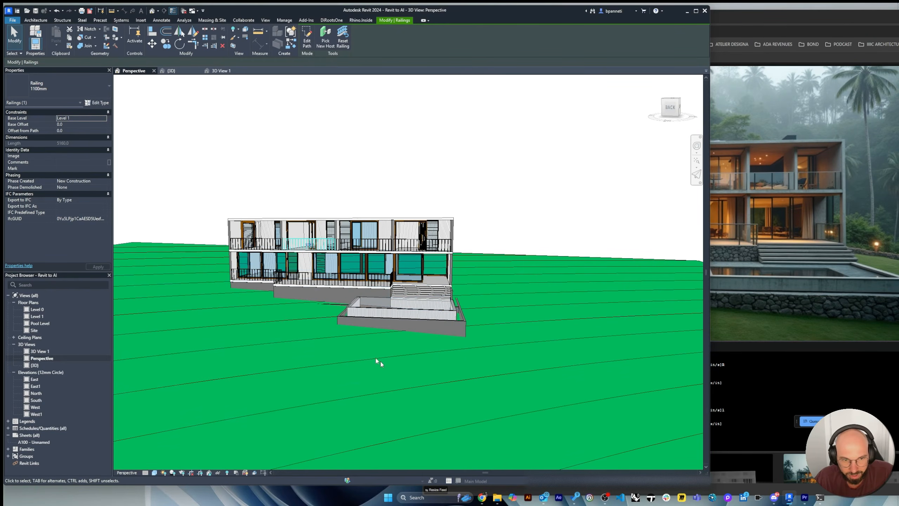
left_click(874, 231)
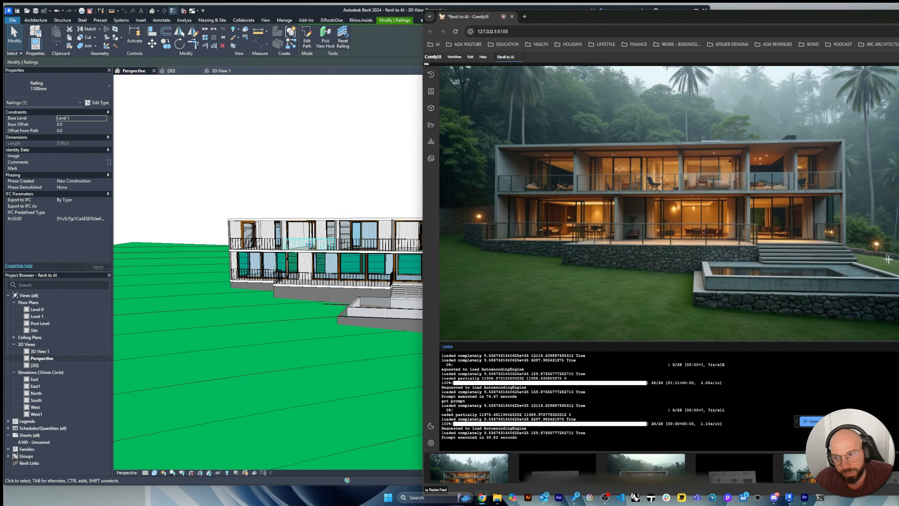
Inspect the render's misty palm background, upper balcony furniture and lit ground-floor rooms
scroll(762, 273, "down", 2)
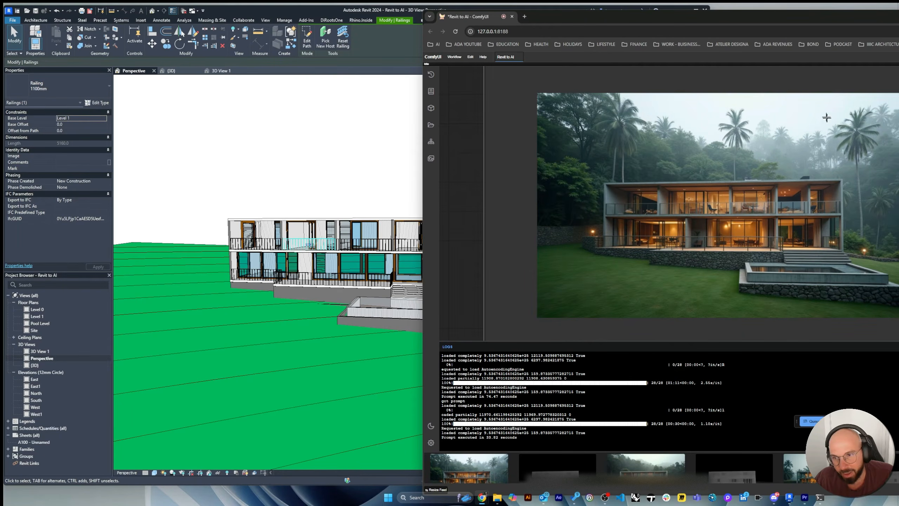
scroll(637, 193, "up", 3)
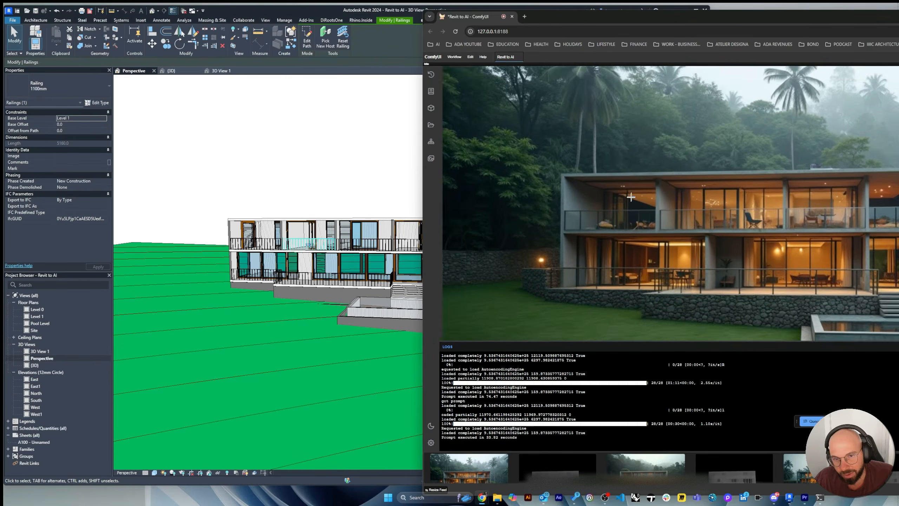
scroll(632, 206, "down", 2)
scroll(646, 222, "up", 1)
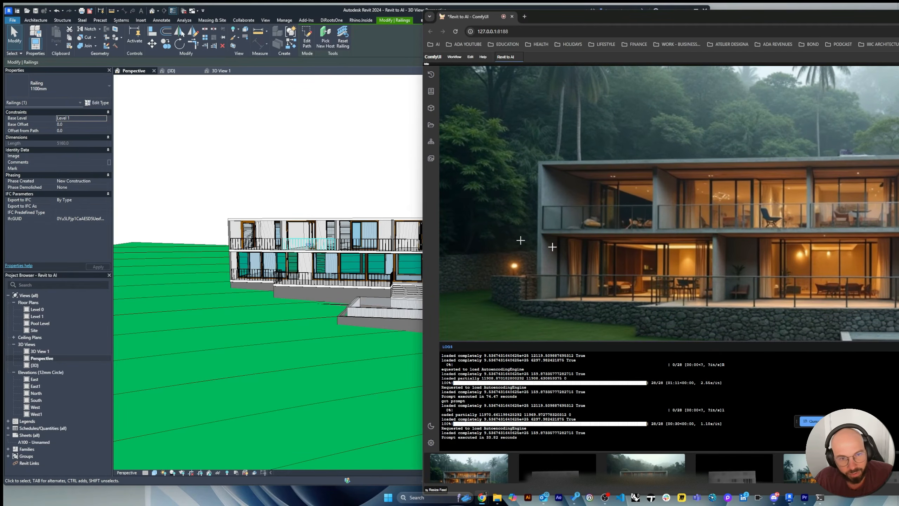
scroll(620, 228, "up", 2)
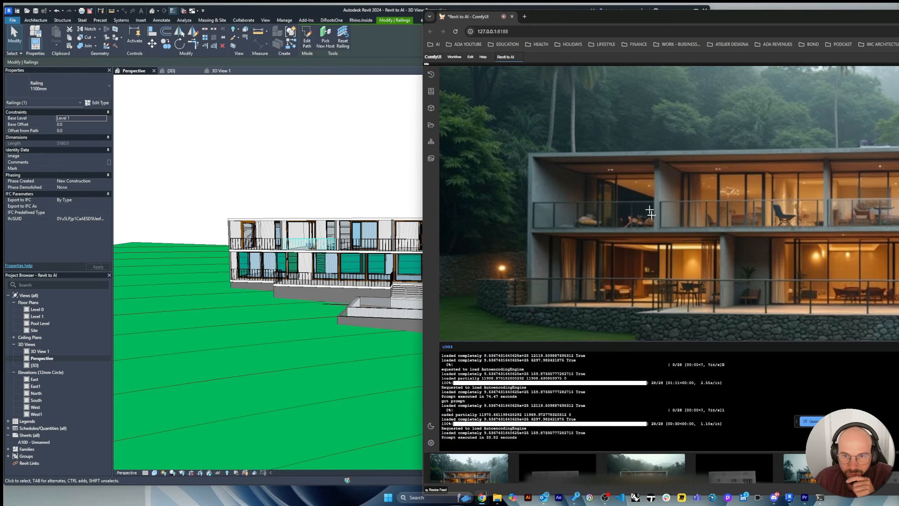
Clear the railing selection in Revit and orbit the perspective to a raised view showing the roof, terraces and pool
scroll(253, 215, "down", 2)
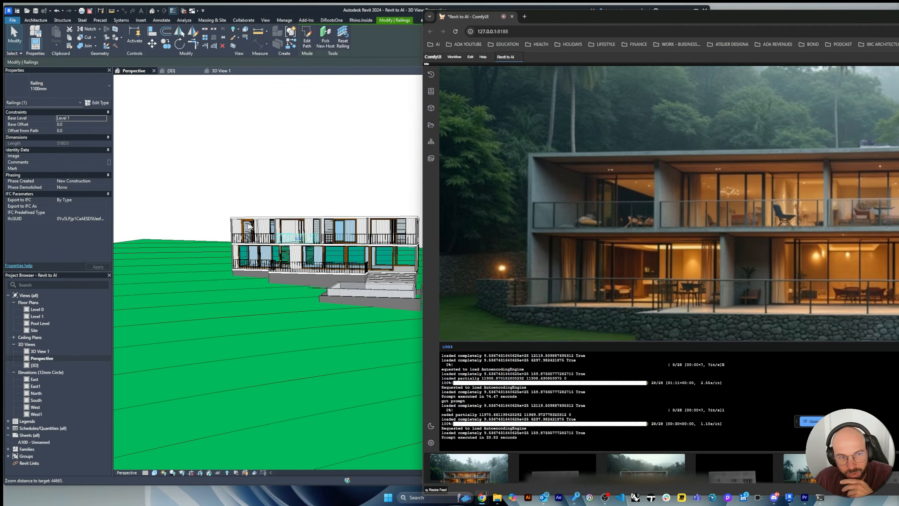
scroll(238, 220, "down", 2)
scroll(329, 229, "up", 3)
left_click(307, 281)
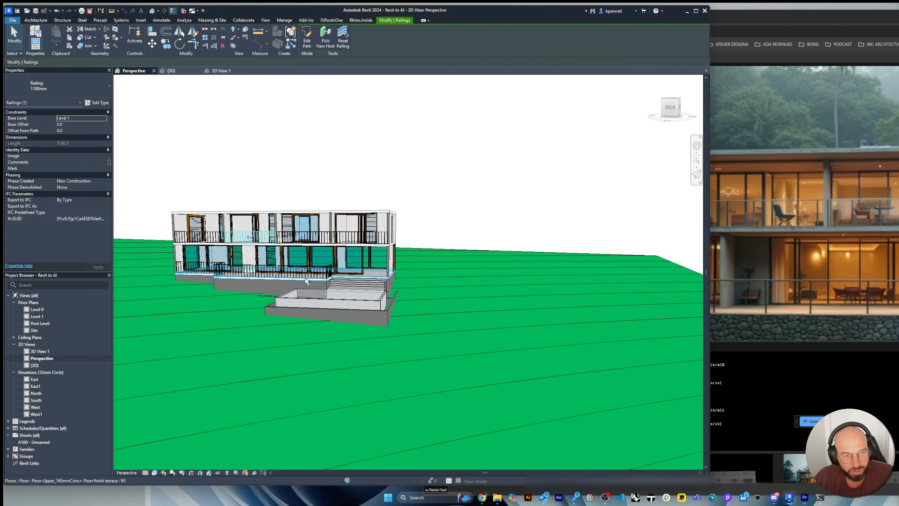
left_click(310, 182)
middle_click_drag(296, 199, 351, 230, "shift")
left_click(874, 184)
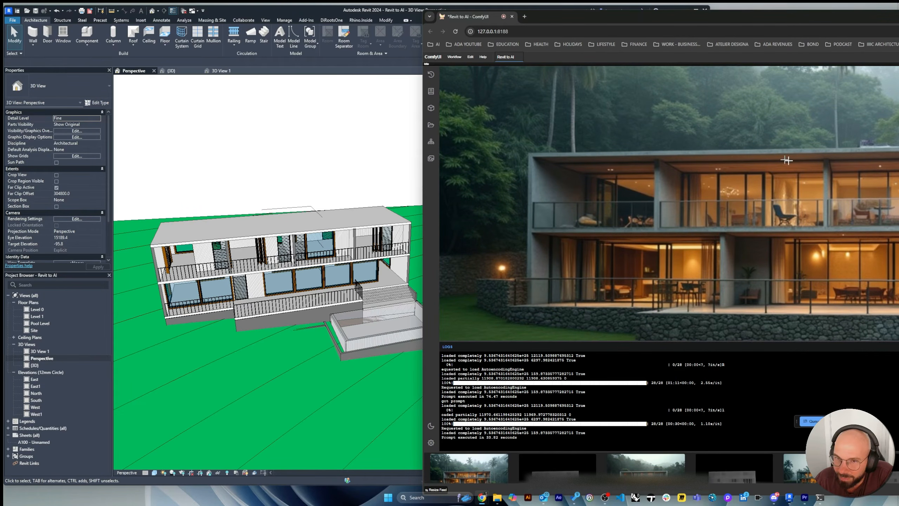
Inspect the render's balcony railings, interior furniture and stone terrace wall up close
scroll(702, 243, "down", 3)
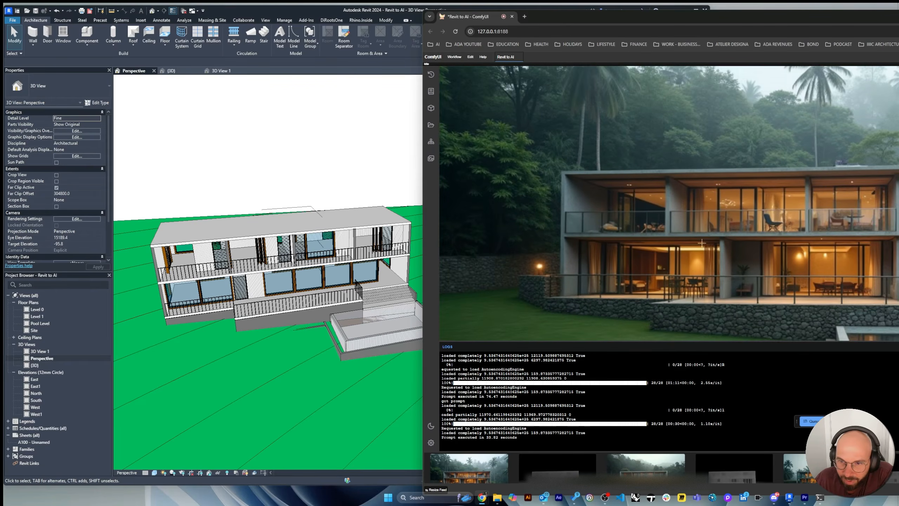
scroll(796, 296, "up", 4)
scroll(797, 296, "up", 2)
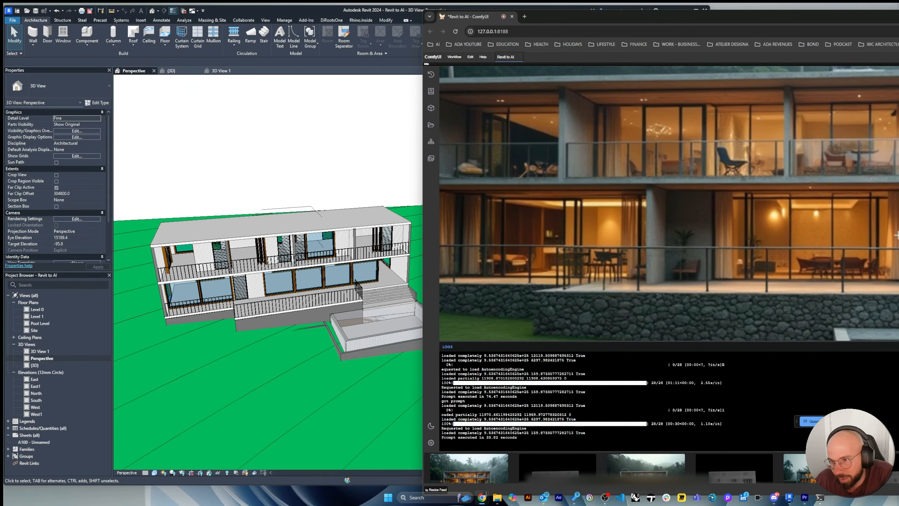
Frame the Revit perspective closely on the facade's windows, louvres and railings, and queue the workflow again
scroll(246, 292, "up", 8)
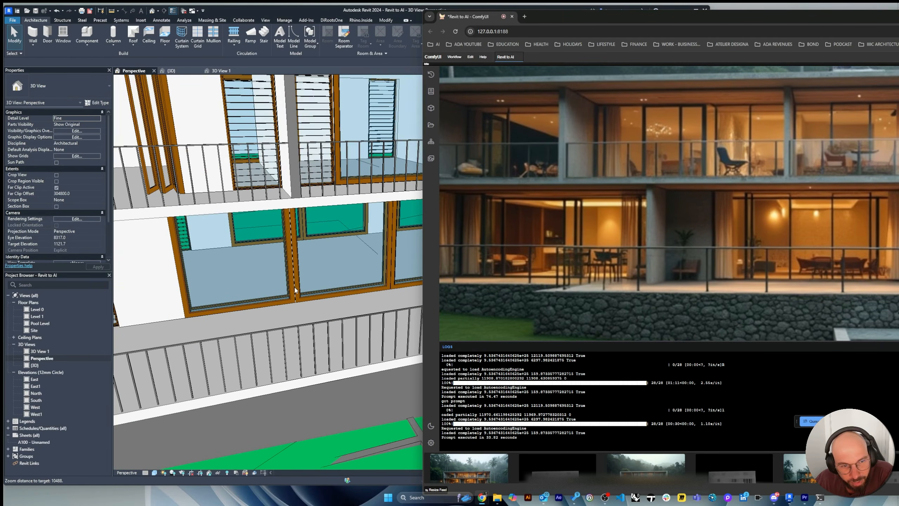
scroll(864, 305, "down", 4)
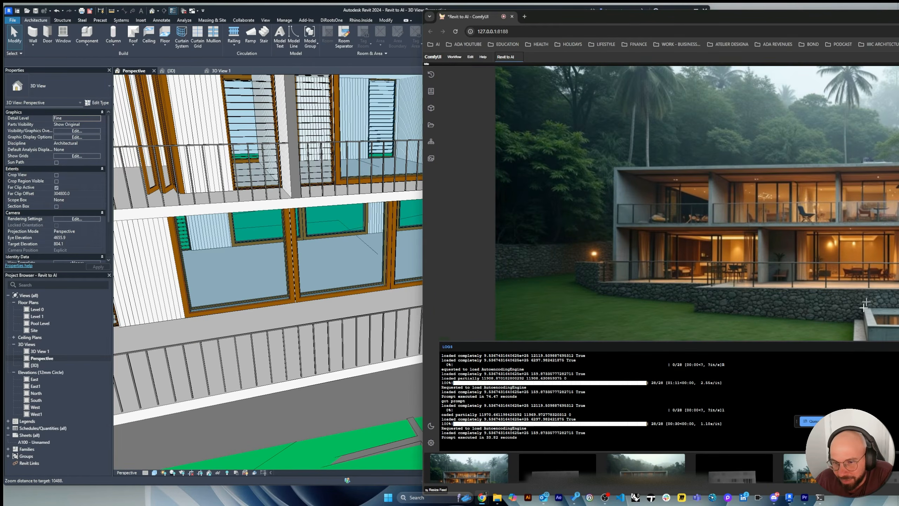
left_click(807, 423)
Examine the current render's ground-floor interior, curtains, terrace furniture and overall composition while the queued run is processing
scroll(743, 206, "up", 4)
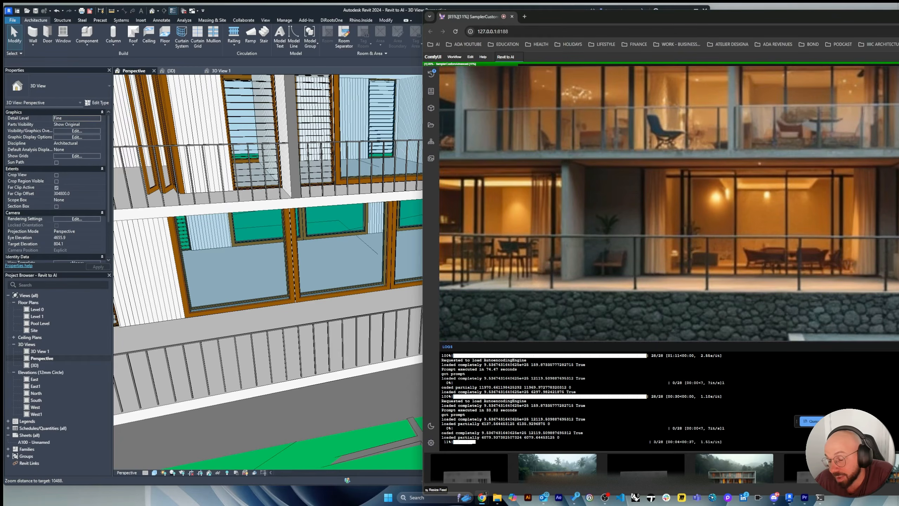
scroll(669, 204, "down", 4)
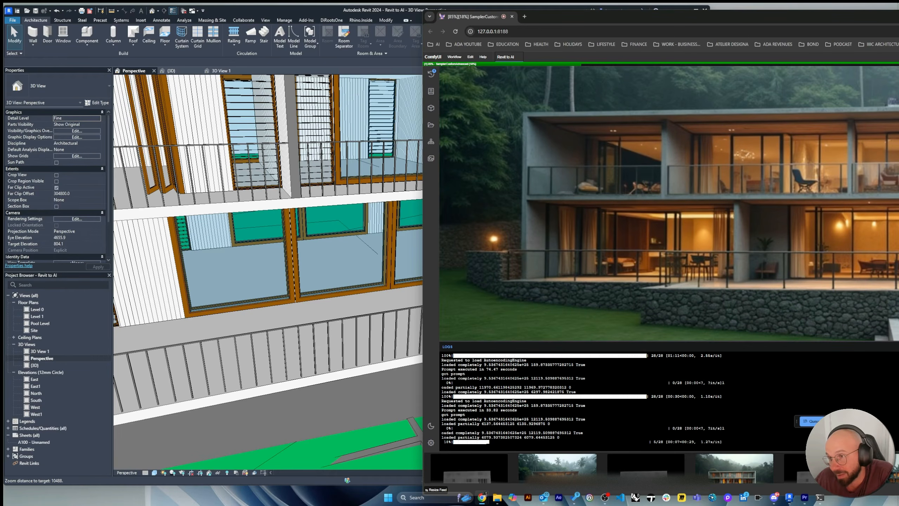
scroll(589, 261, "up", 3)
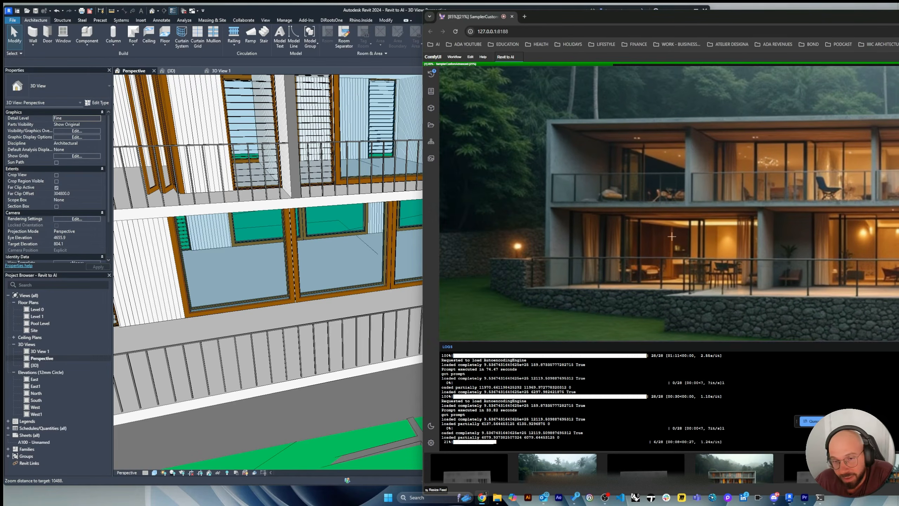
scroll(580, 283, "up", 2)
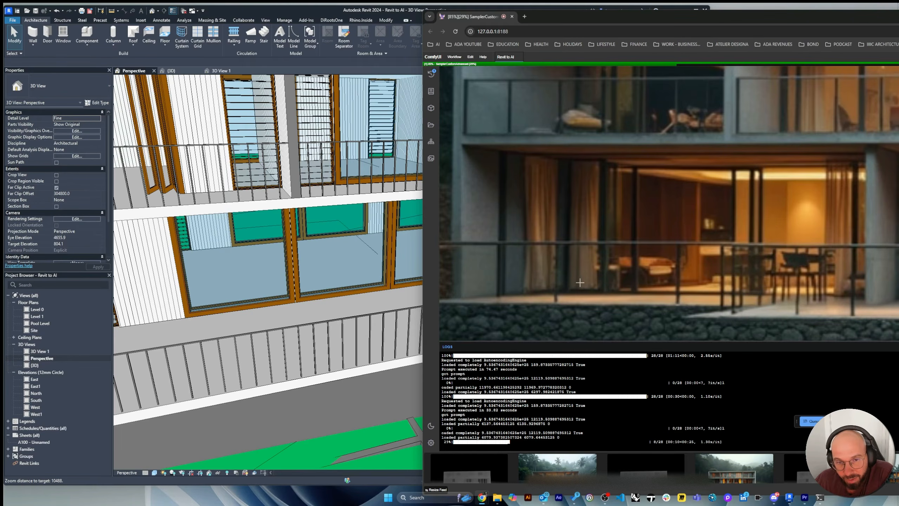
scroll(580, 282, "down", 4)
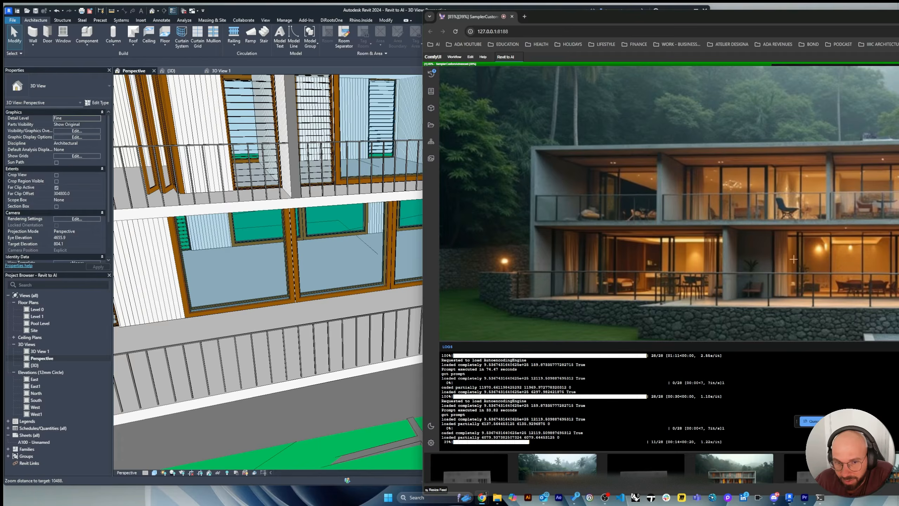
scroll(793, 259, "down", 3)
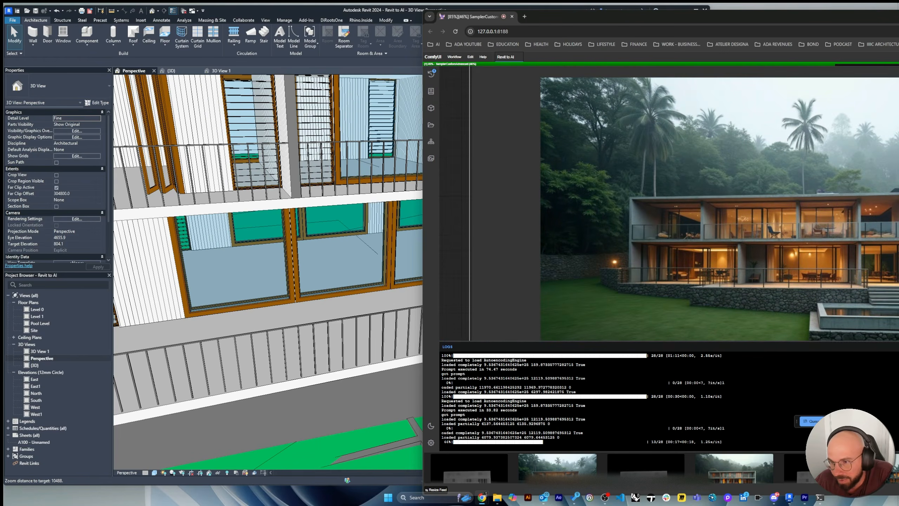
Examine the bypassed reference-image prompt groups, the Reference.jpg input and the manual prompt groups in the ComfyUI workflow during processing
scroll(884, 262, "down", 15)
middle_click_drag(543, 294, 576, 272)
scroll(585, 287, "up", 4)
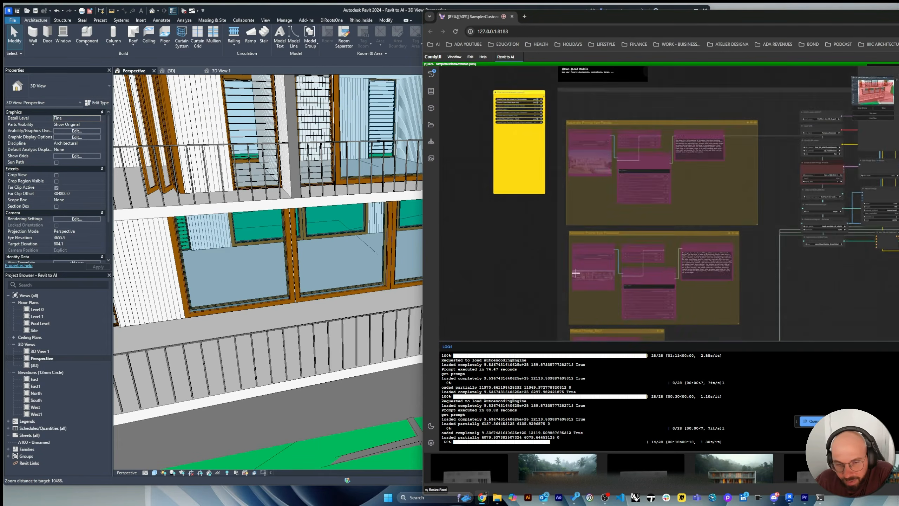
scroll(576, 272, "up", 6)
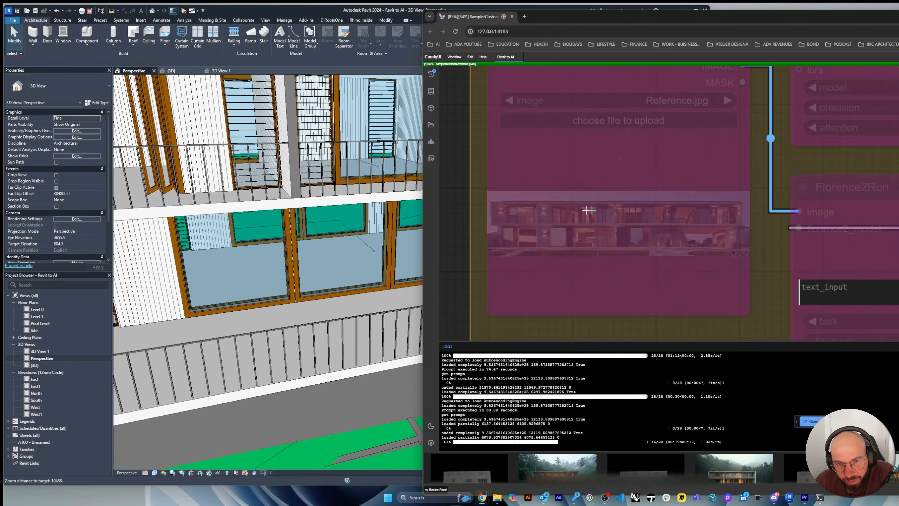
scroll(601, 216, "up", 3)
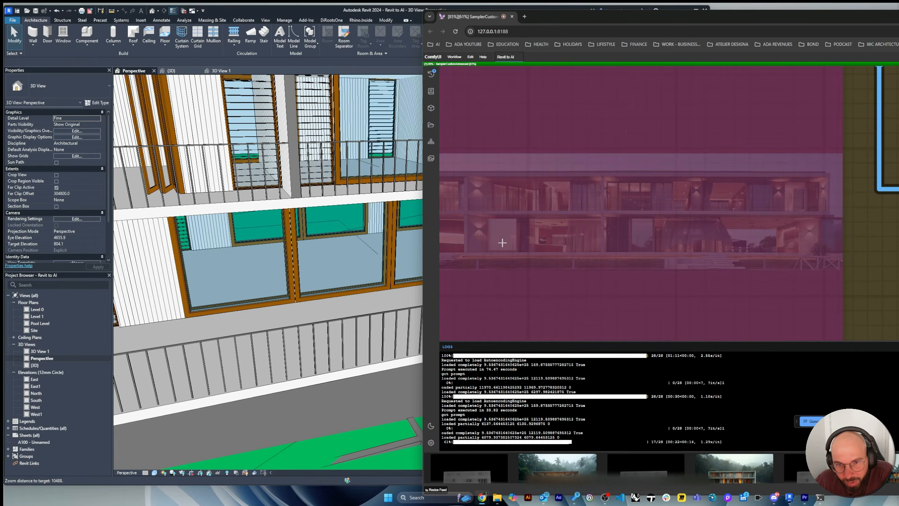
scroll(499, 251, "down", 10)
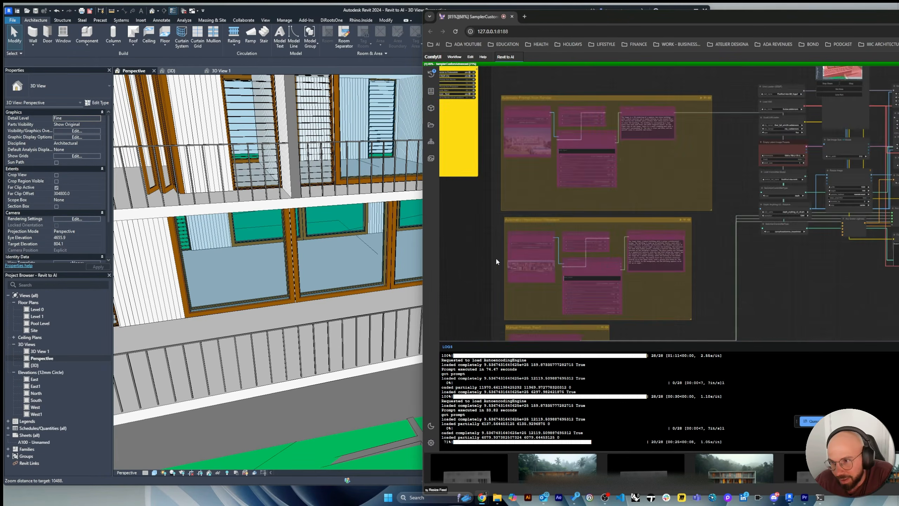
scroll(501, 257, "down", 2)
scroll(892, 238, "up", 4)
scroll(889, 251, "down", 7)
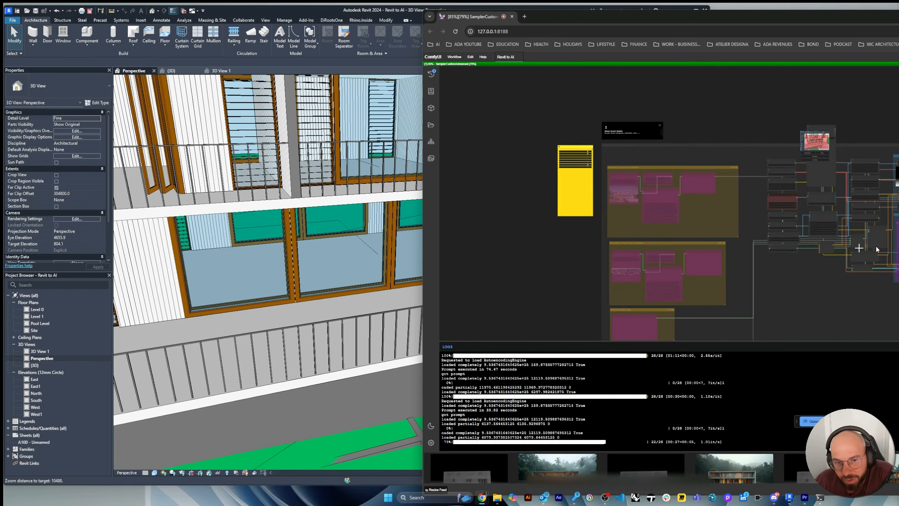
scroll(588, 217, "down", 4)
scroll(643, 326, "up", 9)
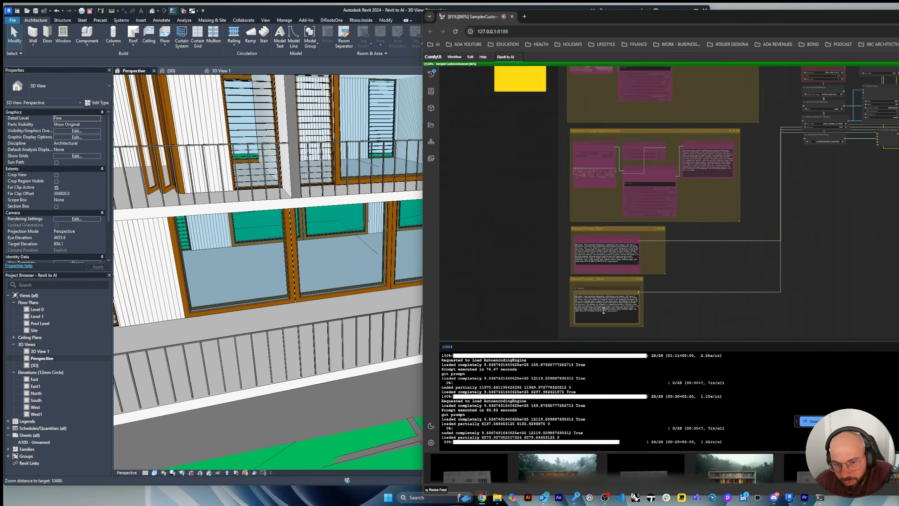
scroll(537, 301, "down", 6)
scroll(895, 240, "up", 5)
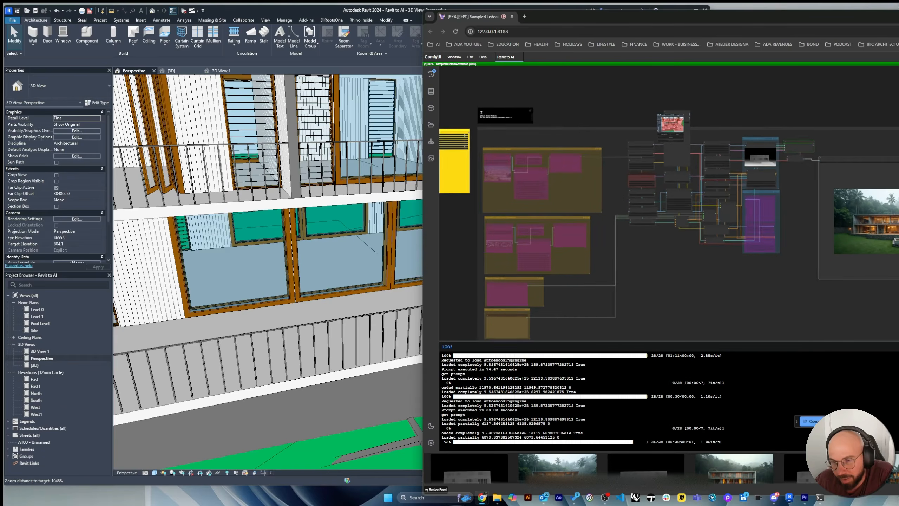
Inspect the new render's facade, timber window frames, balcony railings, stone terrace wall, steps and pool, both up close and as a whole
scroll(896, 249, "up", 4)
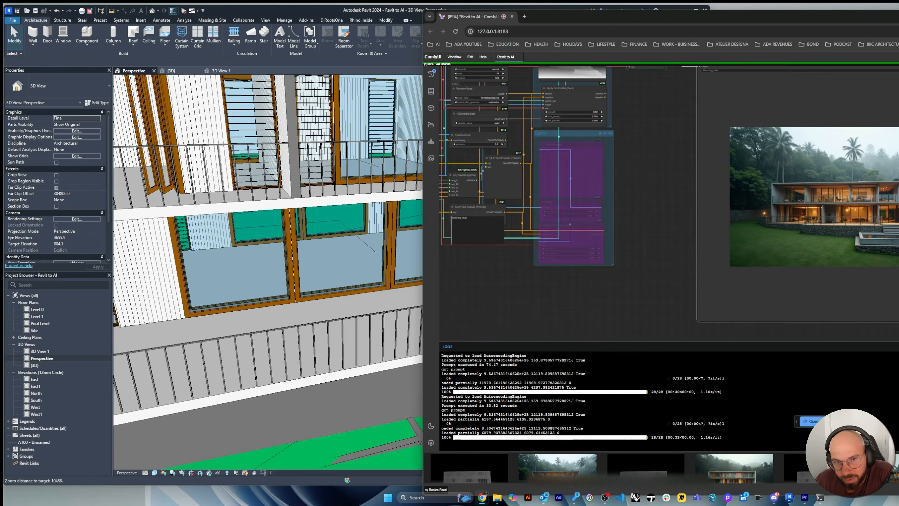
scroll(896, 209, "up", 4)
scroll(884, 230, "up", 3)
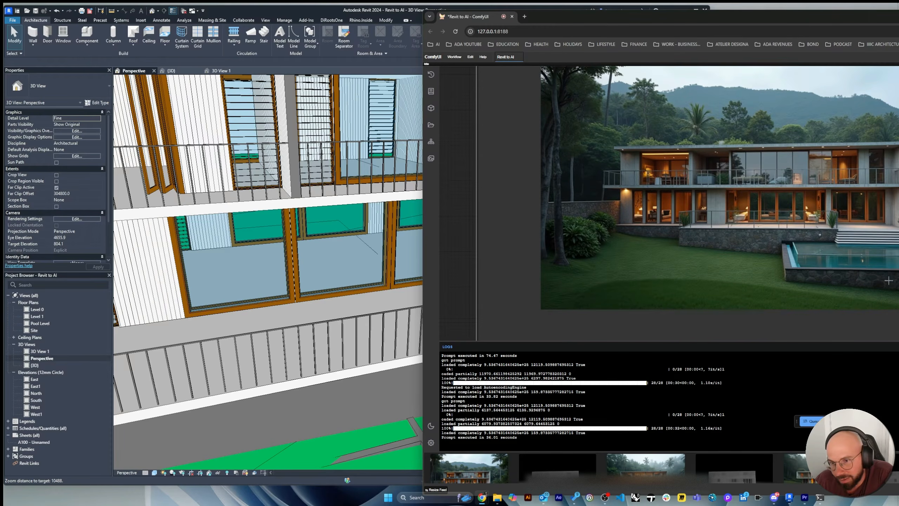
scroll(805, 252, "up", 3)
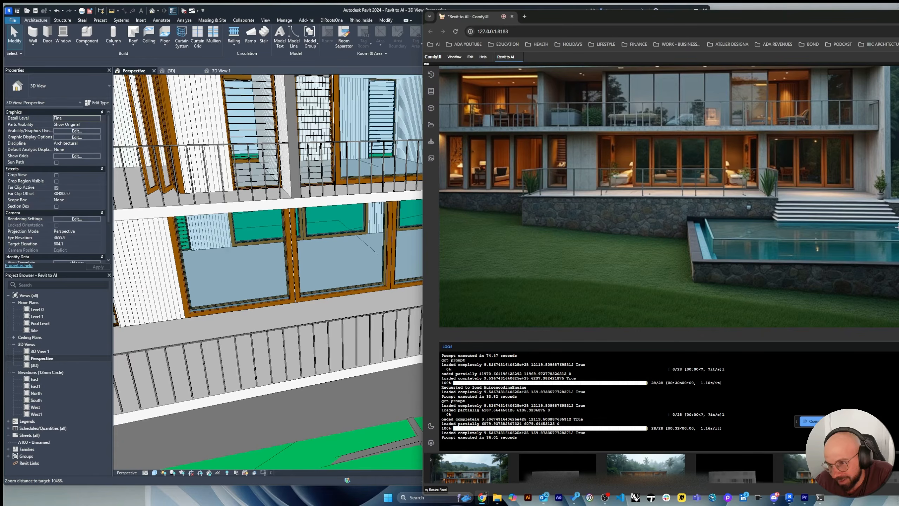
scroll(669, 195, "down", 3)
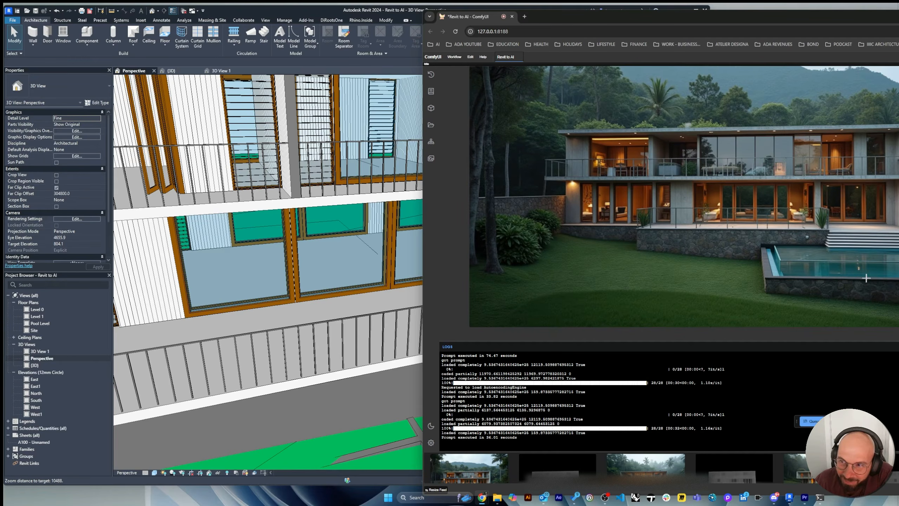
scroll(878, 282, "down", 1)
scroll(878, 282, "up", 4)
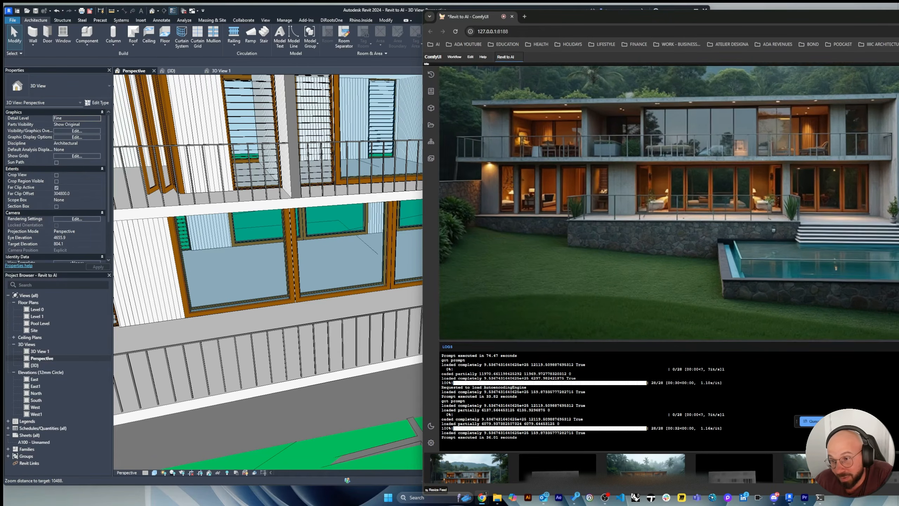
scroll(827, 281, "down", 4)
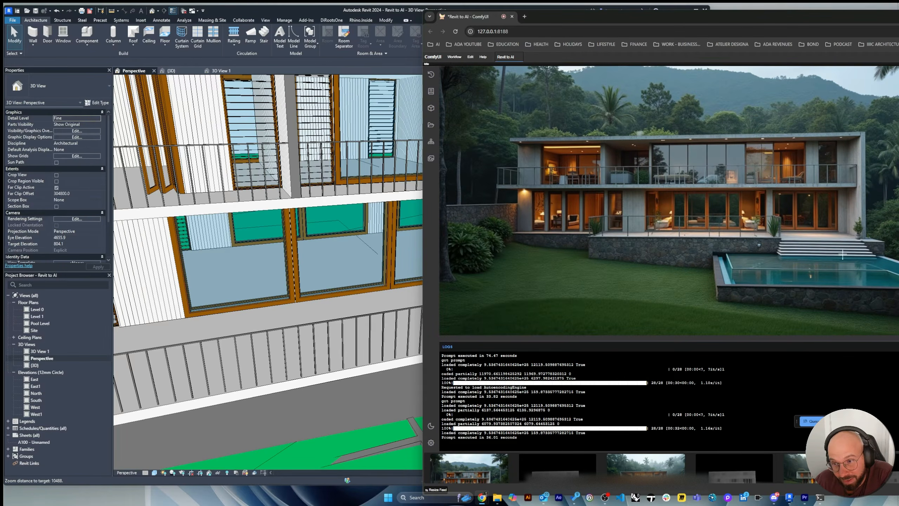
scroll(822, 264, "up", 1)
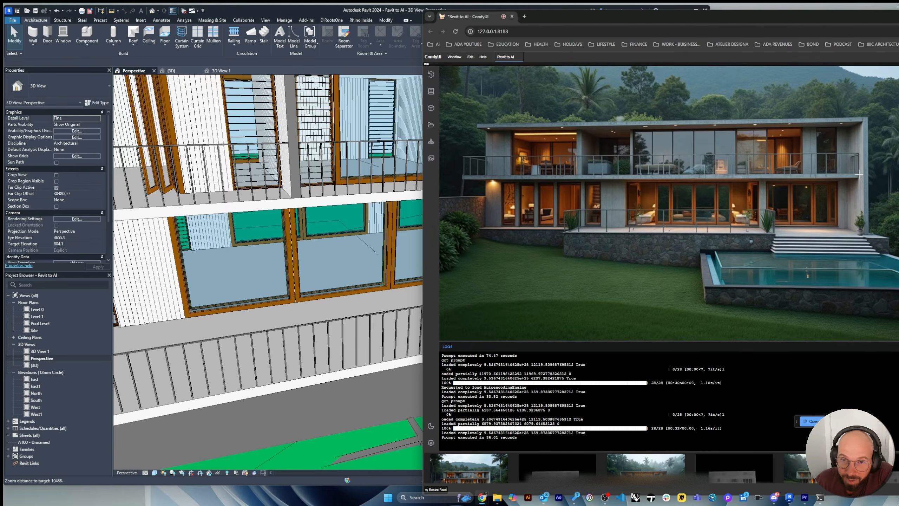
Queue the workflow again and view the existing render's full composition with its forest surroundings
left_click(811, 423)
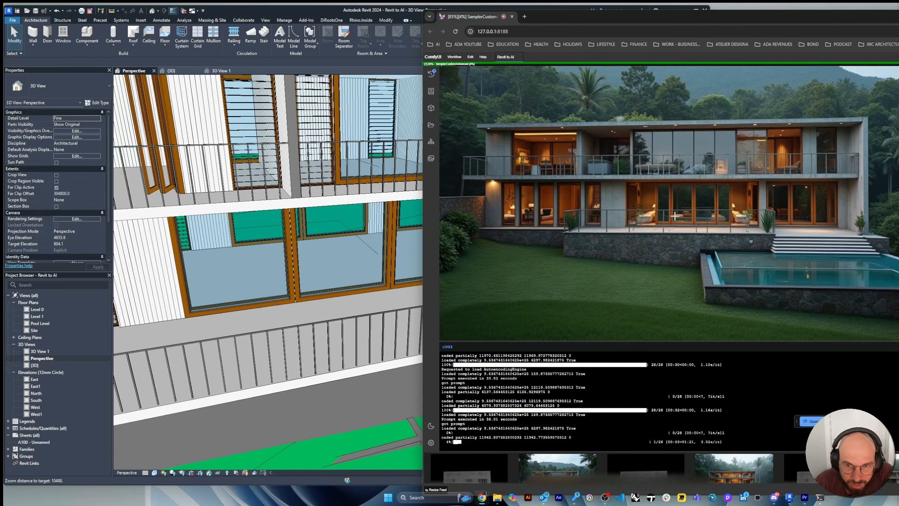
scroll(707, 214, "down", 4)
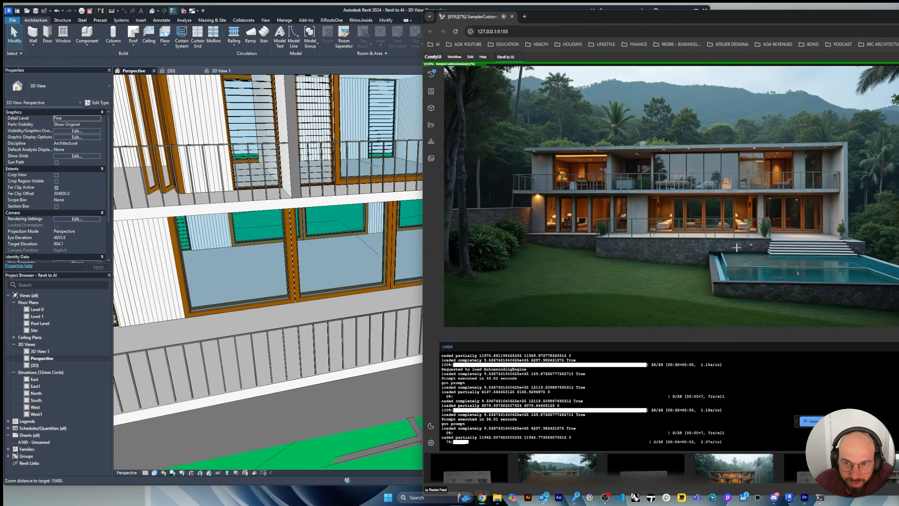
scroll(785, 220, "up", 1)
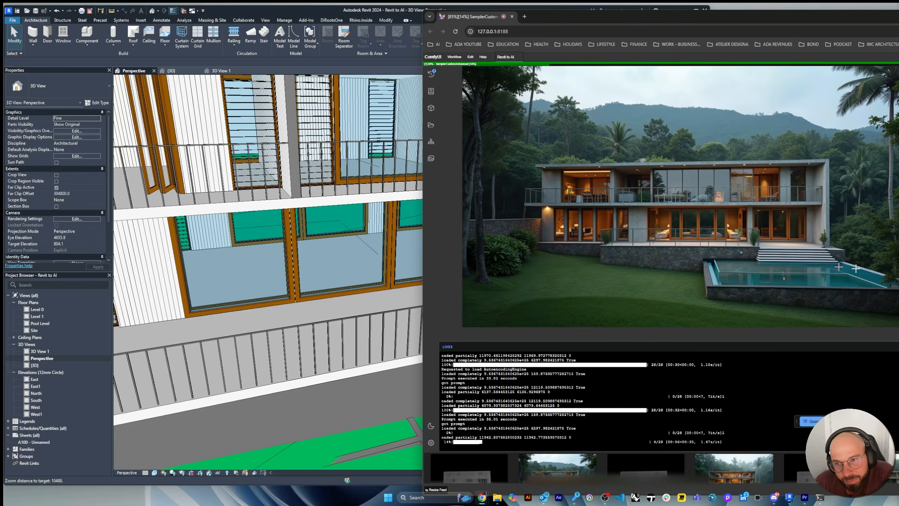
Pull the Revit perspective back to frame the whole house and pool frontally, and check the capture in ComfyUI's Screen Share node
scroll(321, 307, "down", 4)
scroll(321, 307, "down", 3)
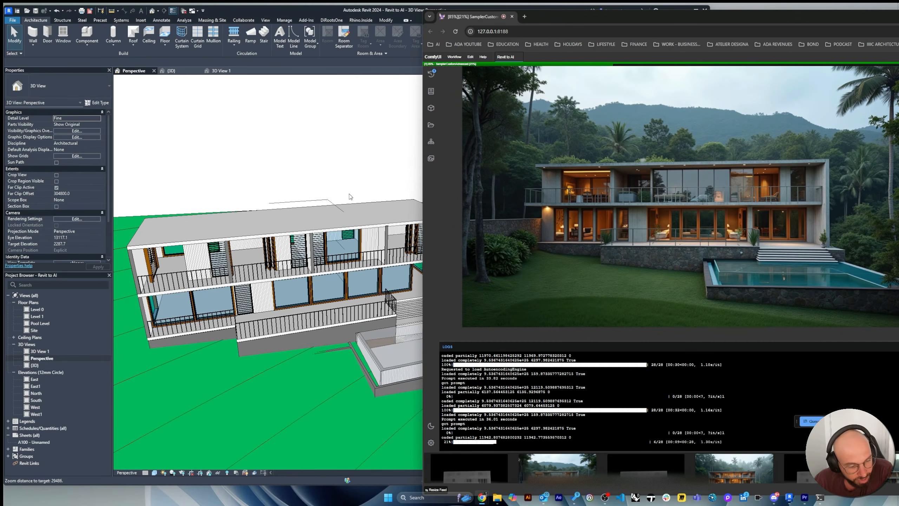
left_click(290, 192)
middle_click_drag(306, 187, 287, 166, "shift")
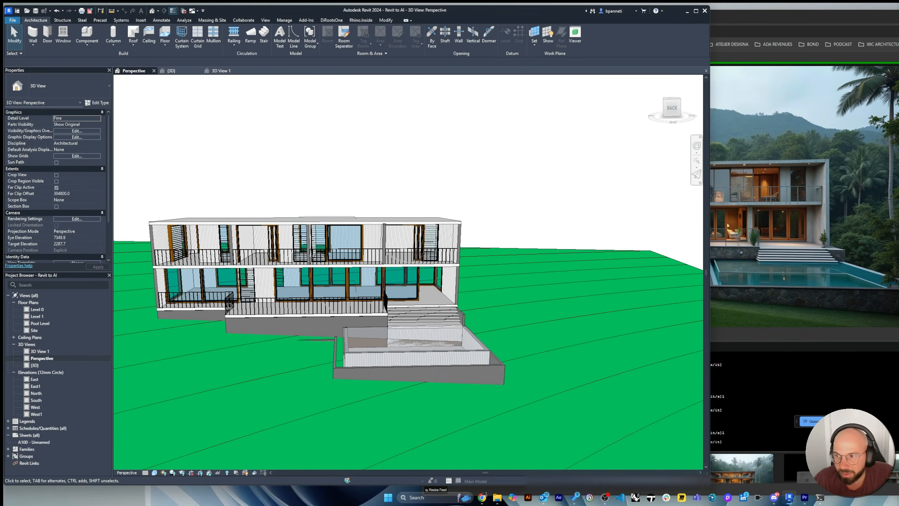
left_click(885, 259)
scroll(884, 259, "down", 5)
scroll(885, 276, "down", 7)
scroll(533, 98, "up", 8)
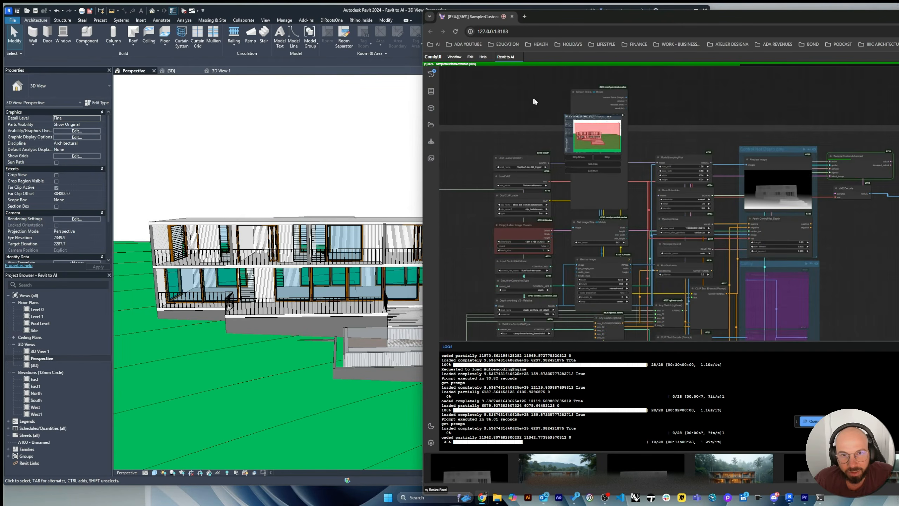
Orbit the Revit perspective to a low, near-ground view and frame the two-storey facade, steps and pool more closely
left_click(308, 171)
middle_click_drag(345, 205, 367, 264, "shift")
scroll(376, 263, "up", 1)
scroll(381, 263, "up", 2)
scroll(364, 266, "down", 2)
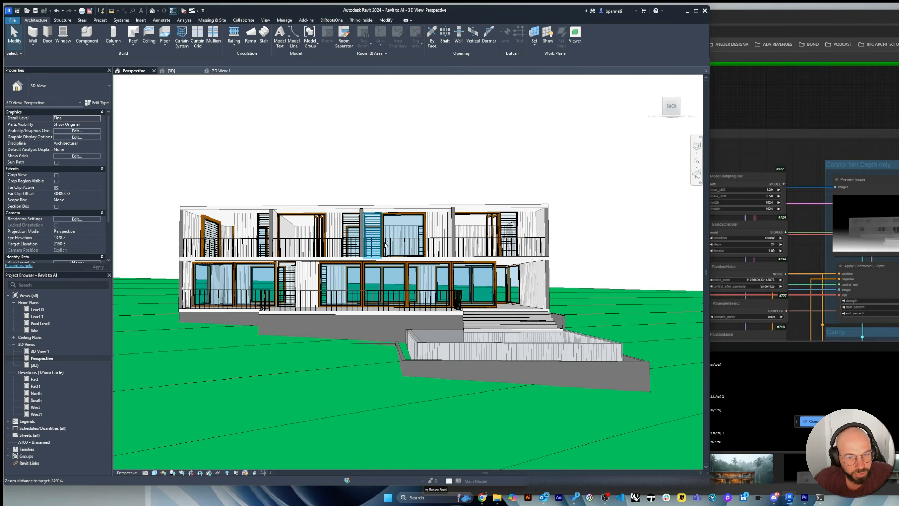
middle_click_drag(404, 232, 398, 233, "shift")
left_click(766, 141)
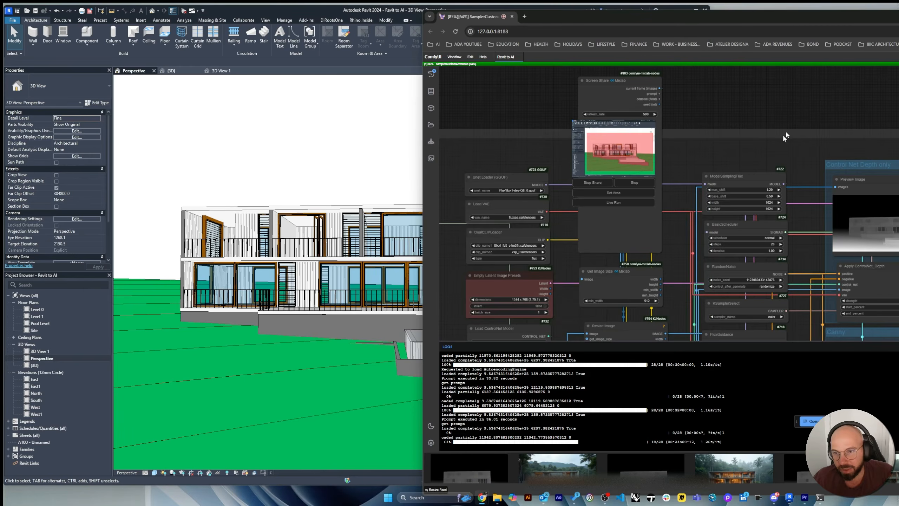
Examine the workflow's live screen capture, depth map preview and sampling nodes while the queued run is processing
scroll(693, 160, "down", 6)
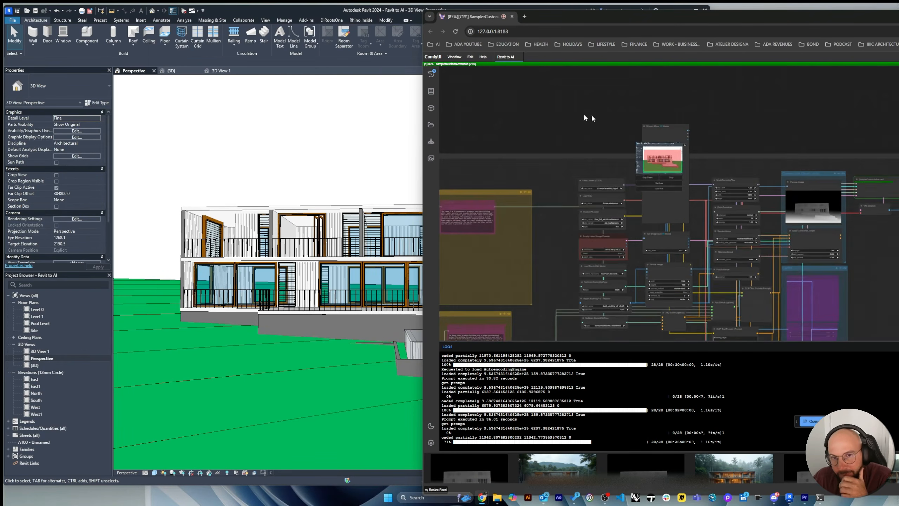
scroll(895, 307, "up", 4)
scroll(896, 327, "up", 1)
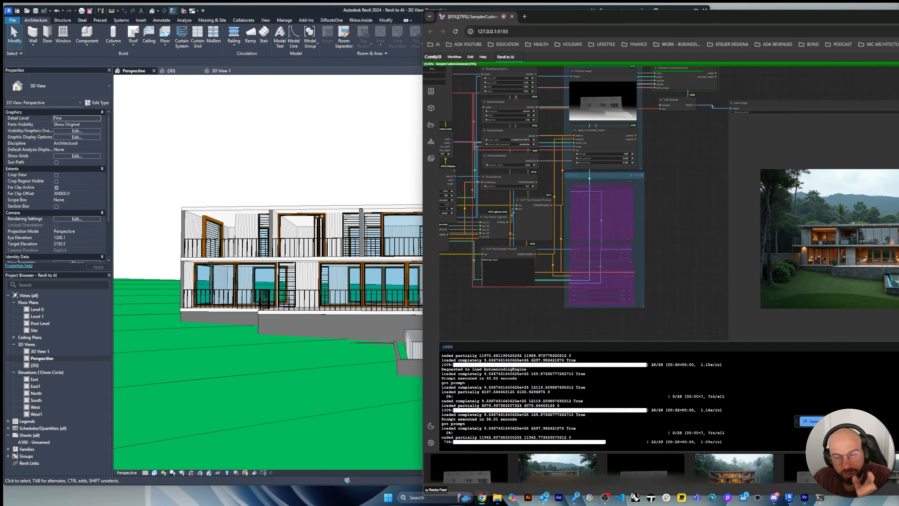
scroll(896, 330, "down", 3)
scroll(509, 102, "up", 7)
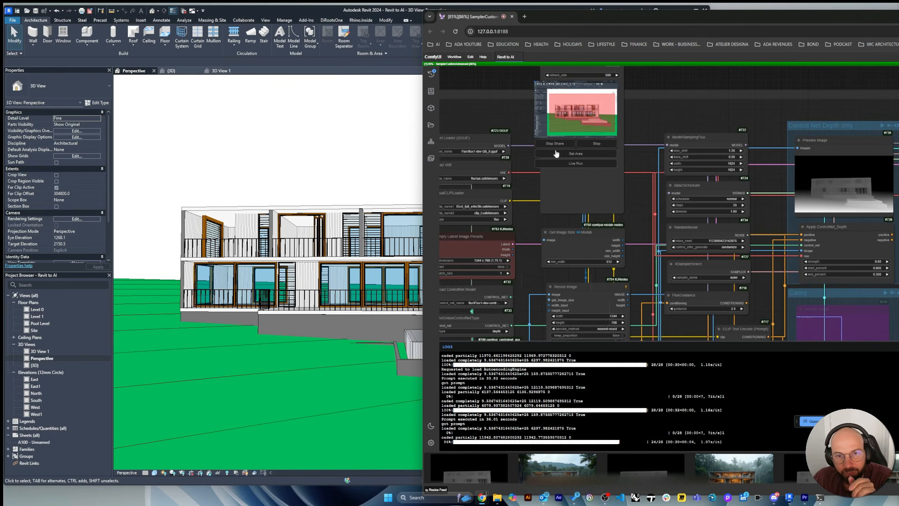
scroll(522, 122, "down", 5)
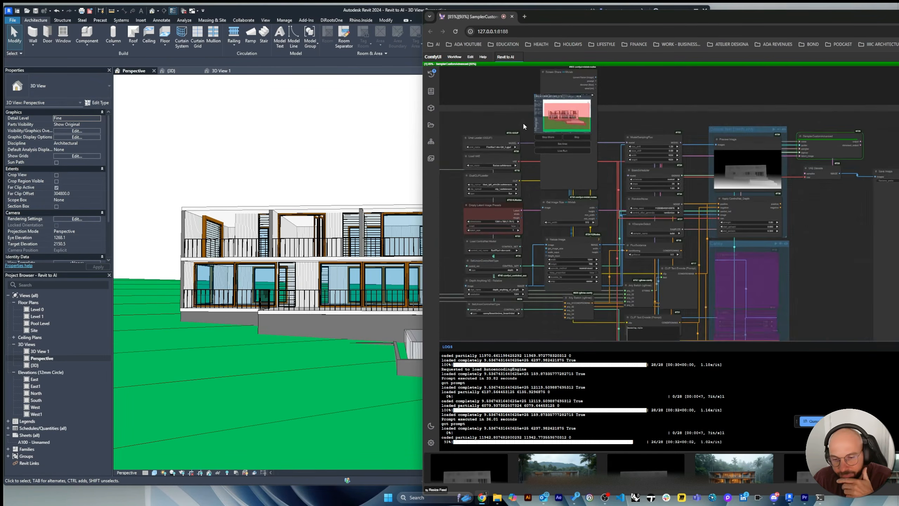
scroll(856, 261, "up", 3)
Inspect the newly generated render's facade, balconies, pool and surroundings in the Save Image node
scroll(866, 291, "up", 2)
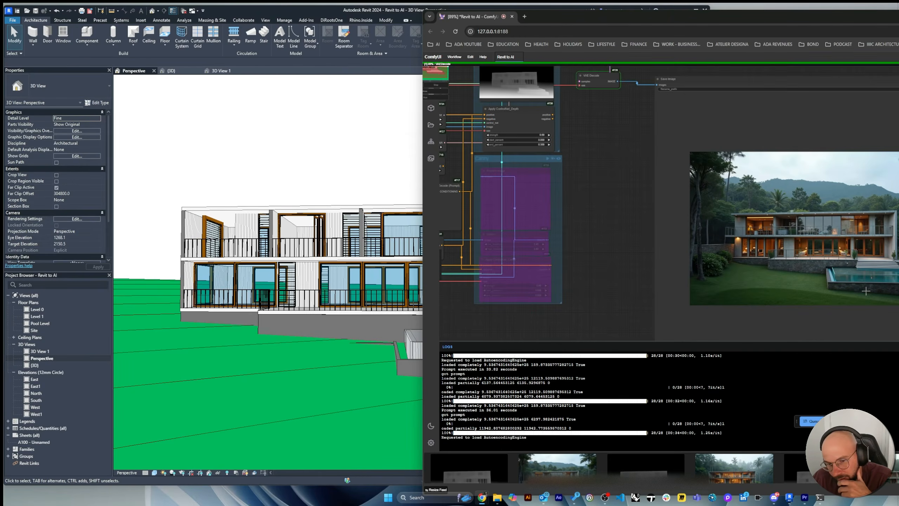
scroll(865, 291, "up", 3)
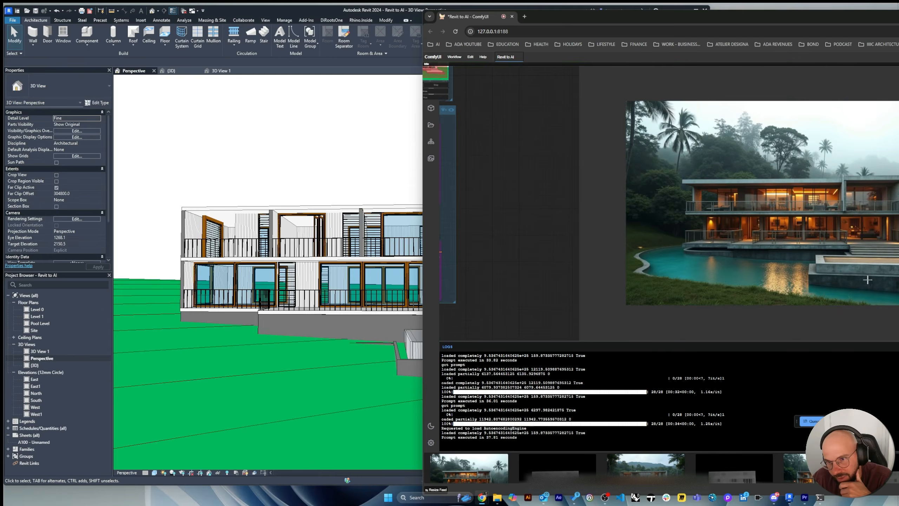
scroll(886, 276, "up", 3)
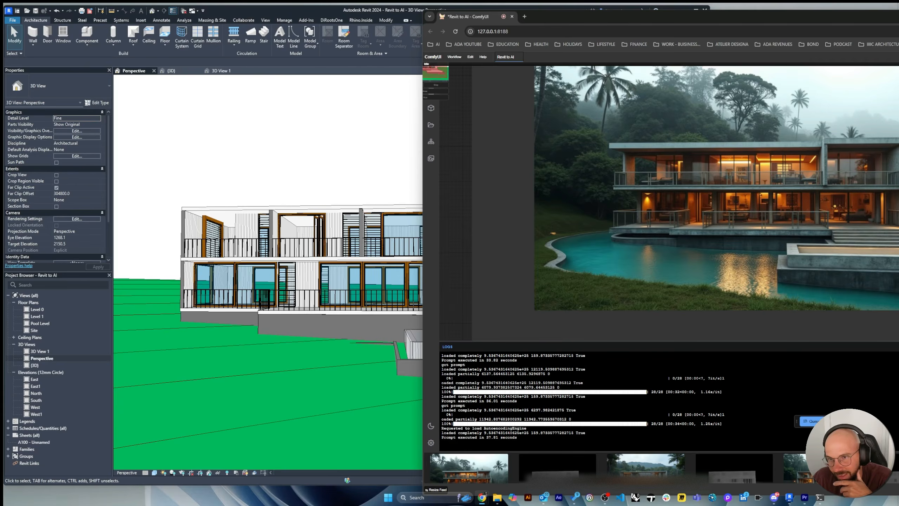
scroll(732, 226, "down", 5)
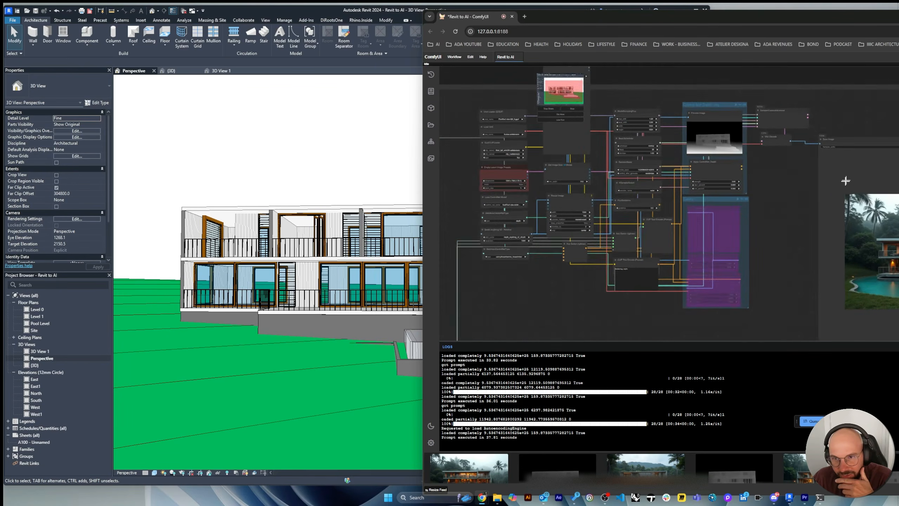
Enable the bypassed Canny ControlNet group alongside the depth group and check its threshold and strength settings
scroll(695, 178, "up", 10)
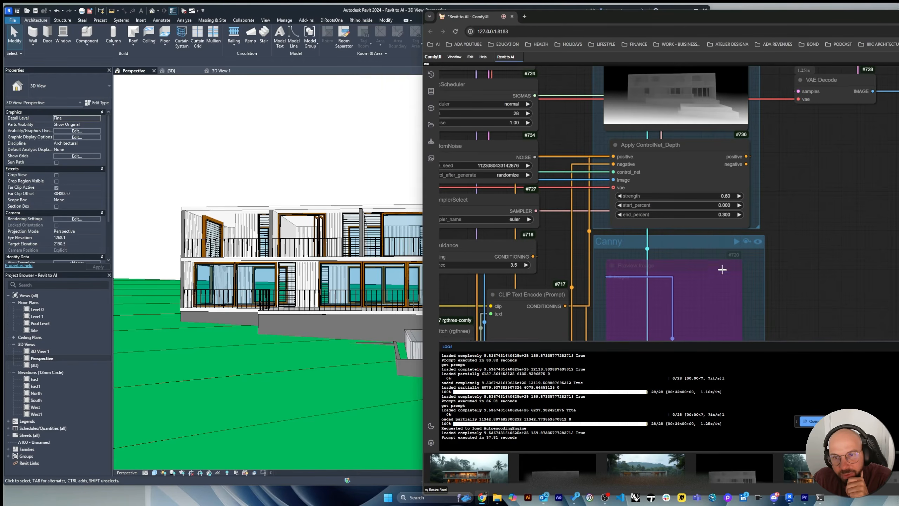
scroll(728, 280, "down", 4)
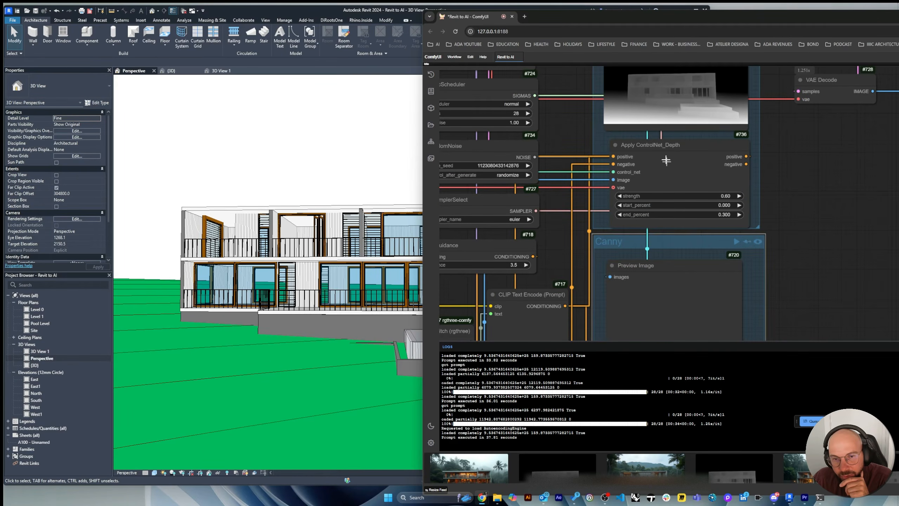
scroll(665, 161, "down", 2)
scroll(699, 187, "down", 2)
scroll(699, 187, "up", 8)
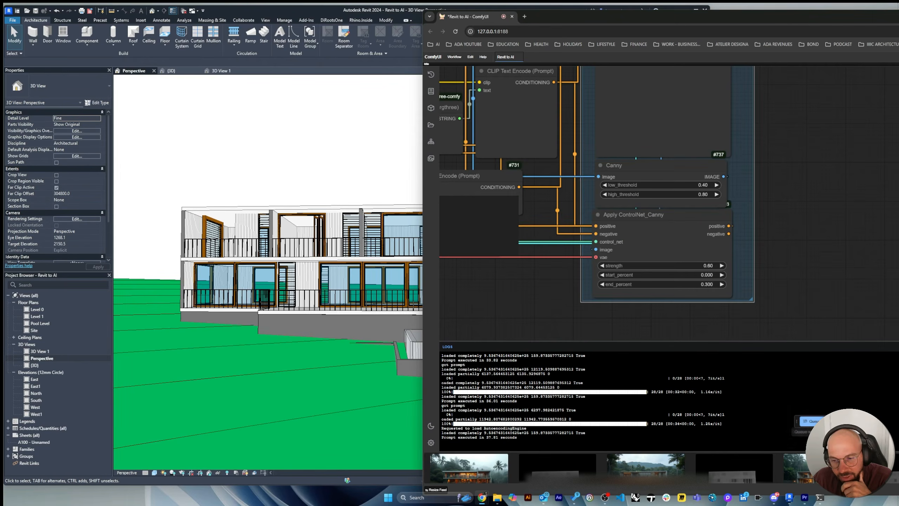
Queue the workflow with Canny enabled and inspect the edge preview of the house up close
left_click(811, 422)
scroll(678, 298, "down", 2)
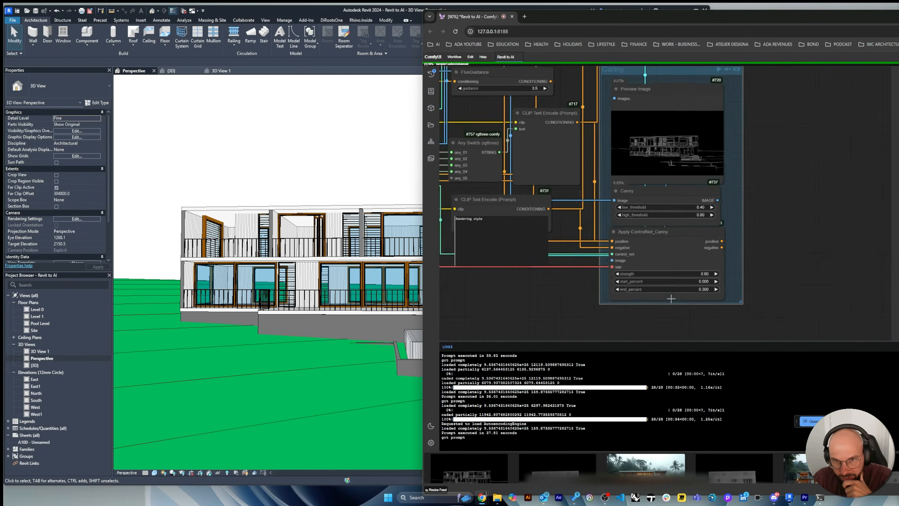
scroll(658, 160, "up", 12)
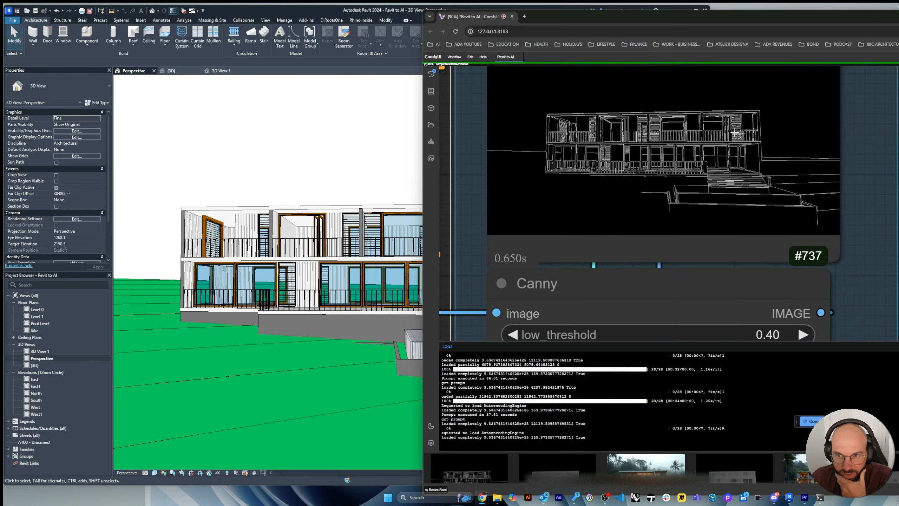
Examine the Canny edge preview's railings, louvres, window frames and stairs up close against the Revit perspective
scroll(595, 153, "up", 10)
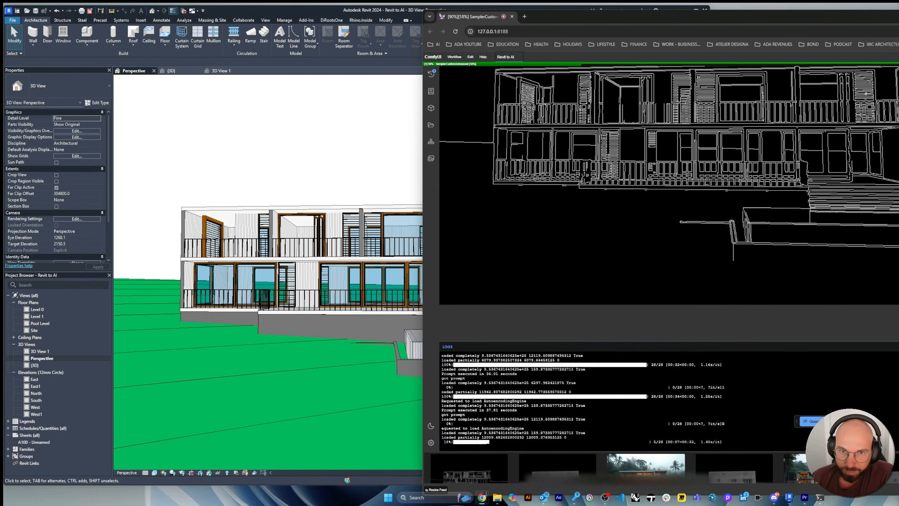
scroll(655, 209, "down", 5)
scroll(630, 153, "up", 3)
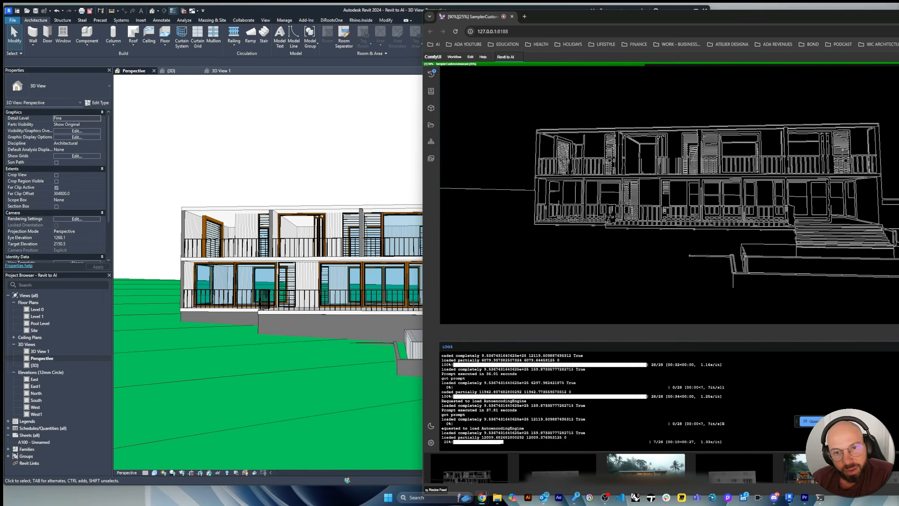
scroll(636, 162, "up", 3)
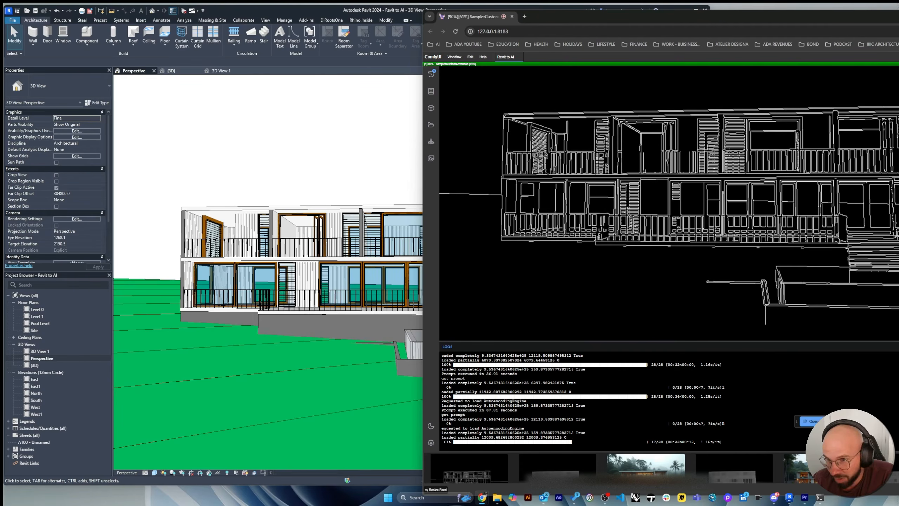
scroll(226, 259, "up", 3)
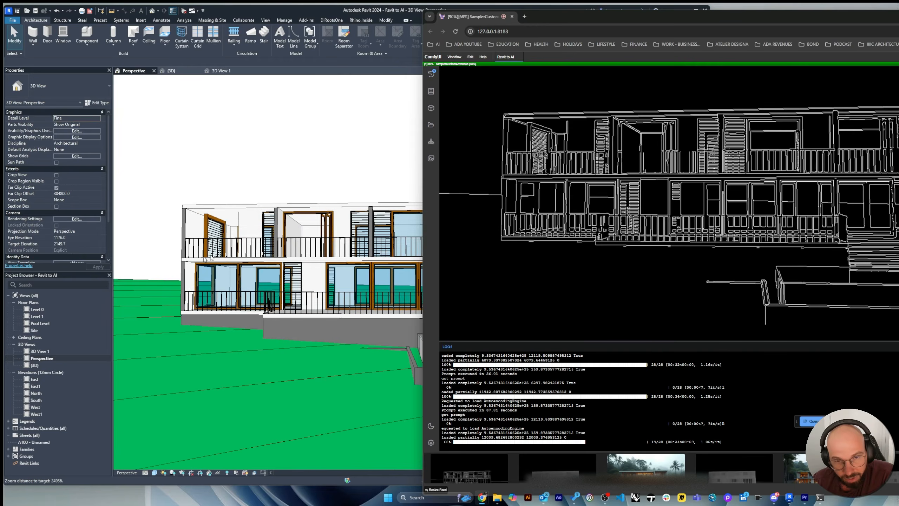
Check the workflow's sampling nodes and the live screen capture of the Revit view while the run is processing
scroll(805, 292, "down", 10)
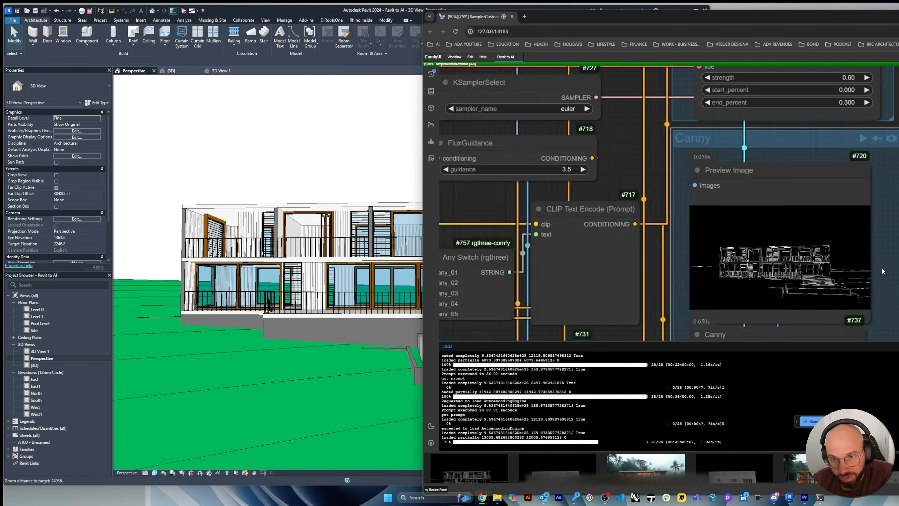
scroll(885, 250, "down", 7)
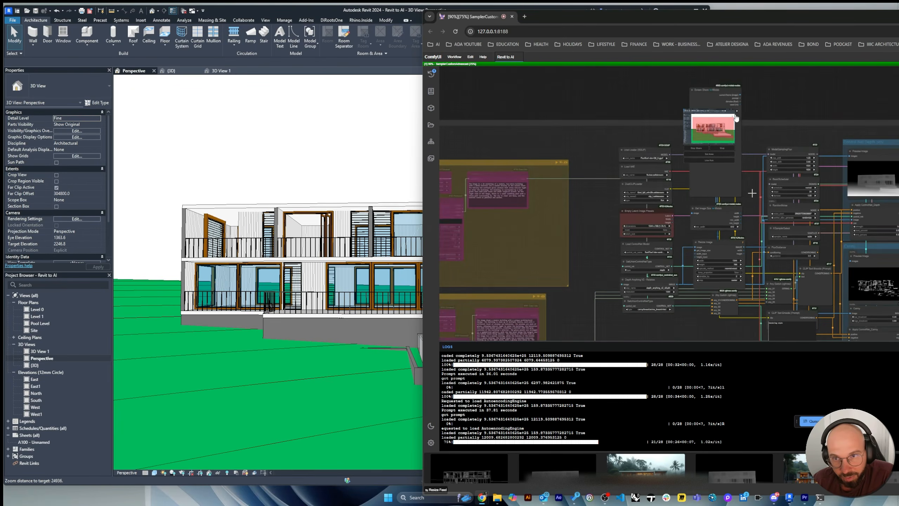
scroll(733, 96, "up", 5)
scroll(724, 155, "up", 1)
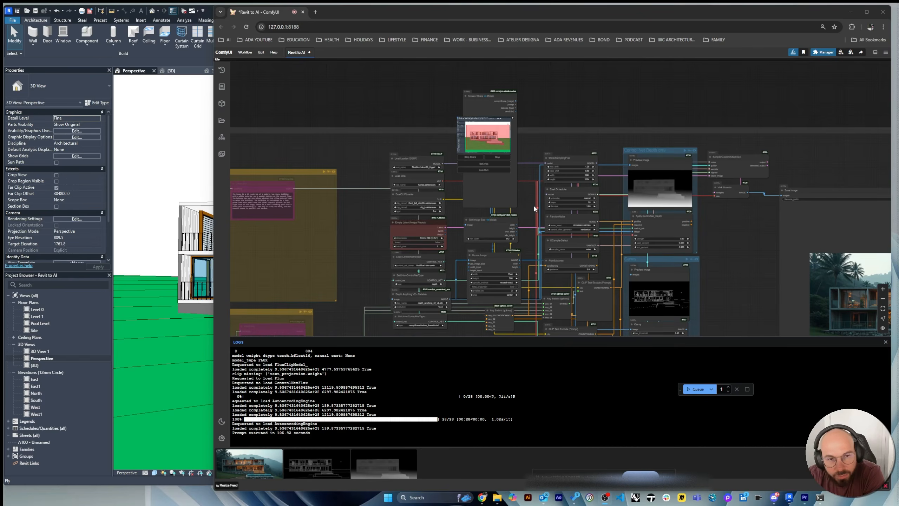
Inspect the finished depth-and-Canny render's facade, stone base, steps and pool in the Save Image node
scroll(435, 185, "down", 2)
scroll(637, 244, "down", 3)
scroll(686, 259, "up", 12)
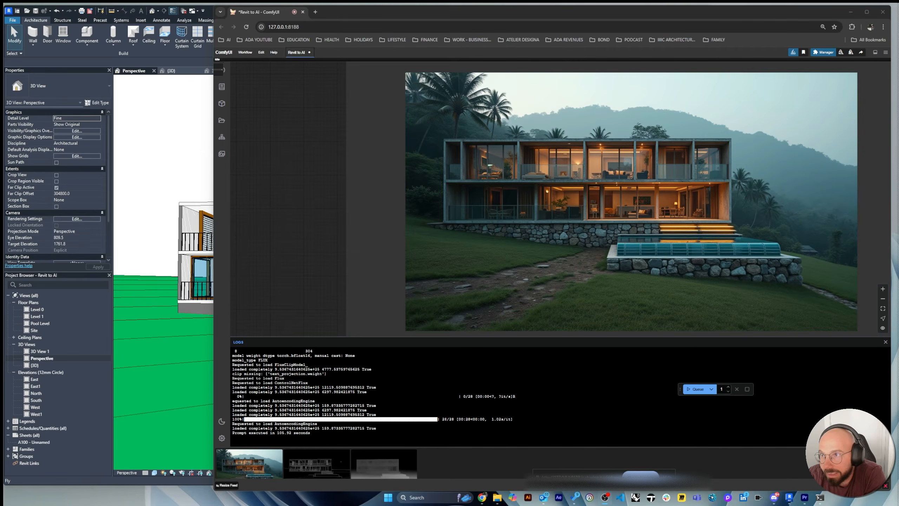
left_click_drag(898, 15, 585, 0)
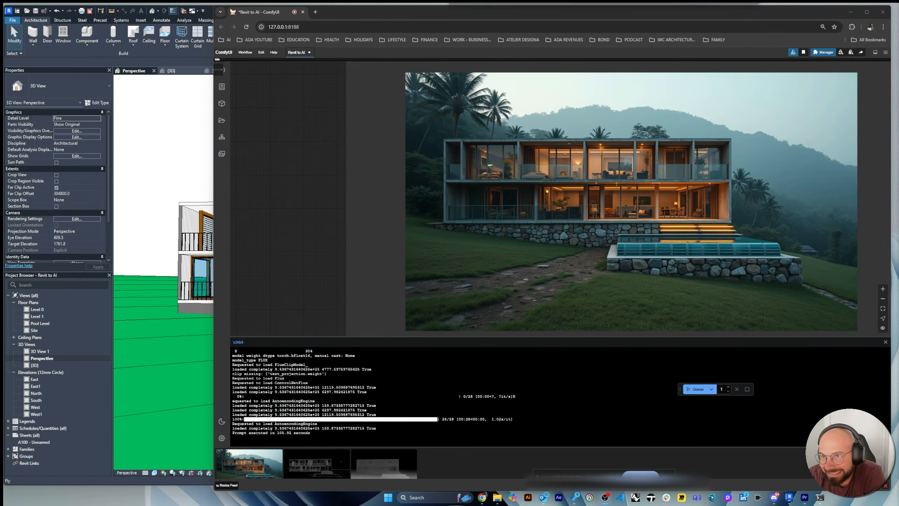
scroll(582, 244, "up", 5)
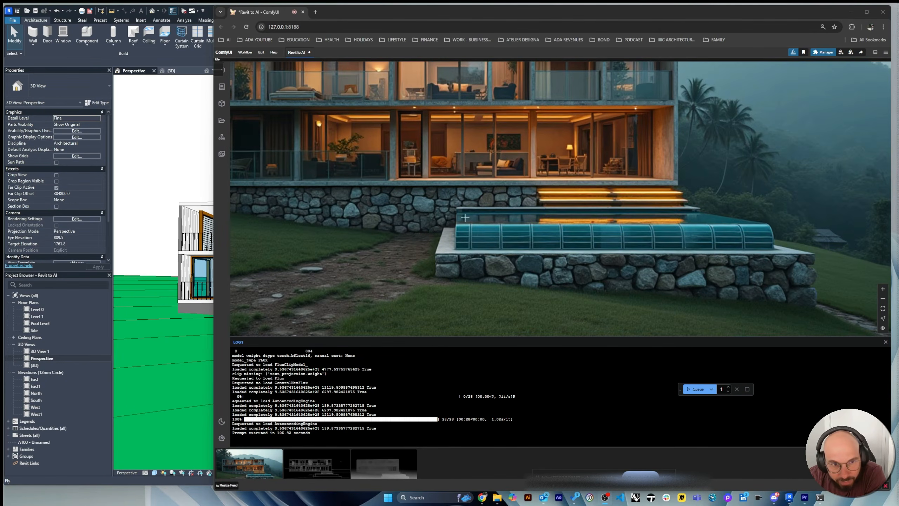
scroll(643, 228, "down", 5)
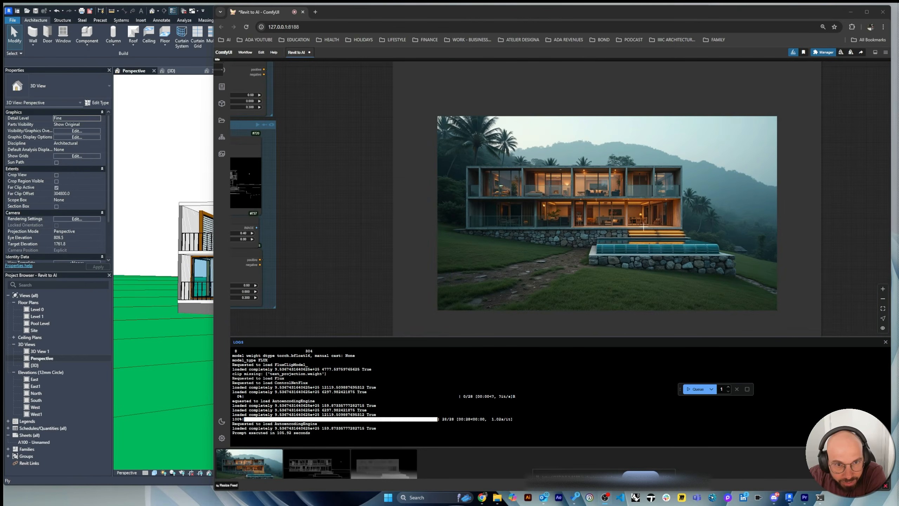
scroll(521, 196, "up", 3)
scroll(450, 181, "up", 3)
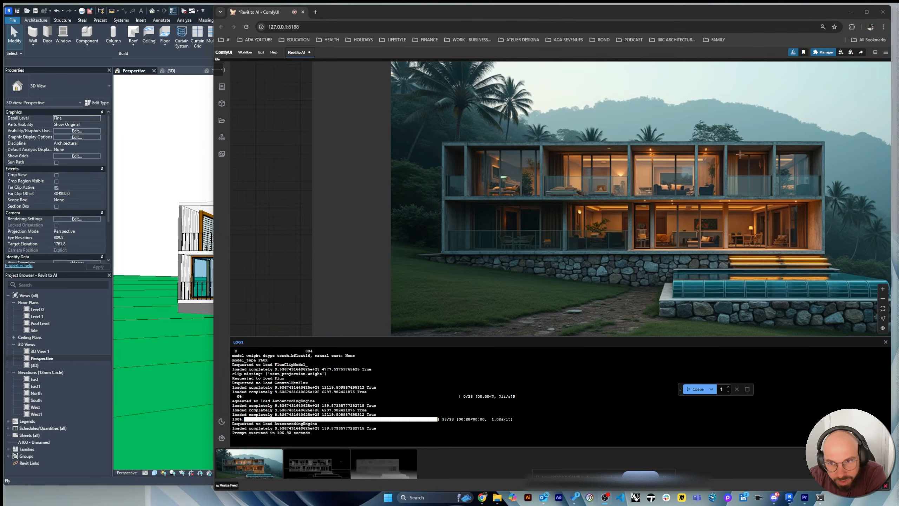
scroll(776, 241, "down", 3)
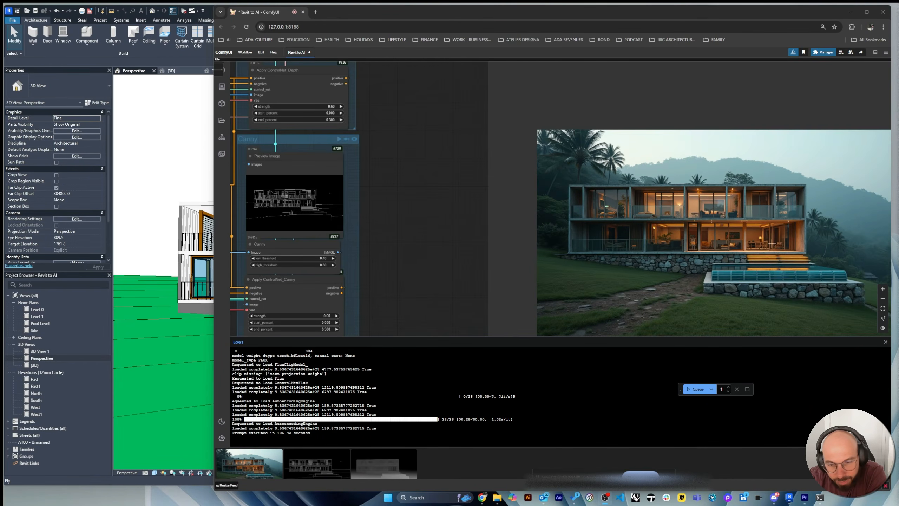
Queue another run with the depth and Canny groups enabled, and check both groups' settings
left_click(695, 388)
scroll(759, 254, "down", 4)
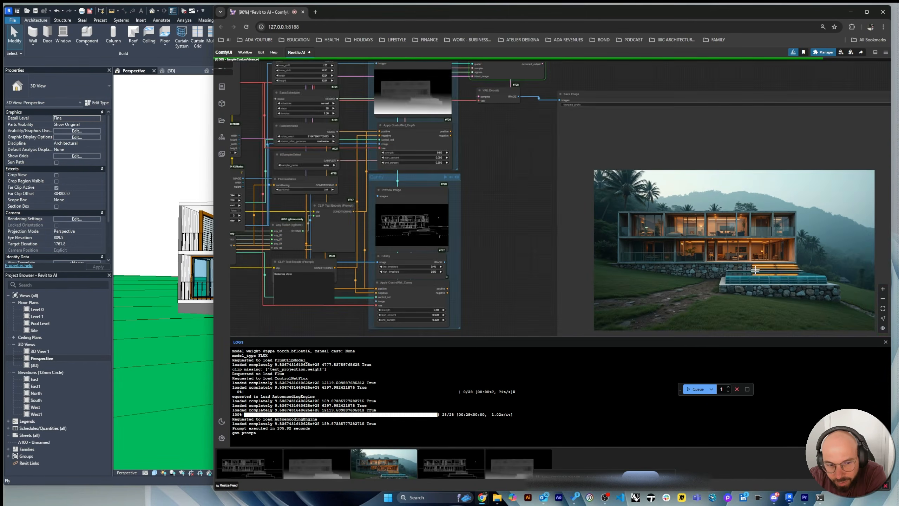
scroll(614, 257, "up", 5)
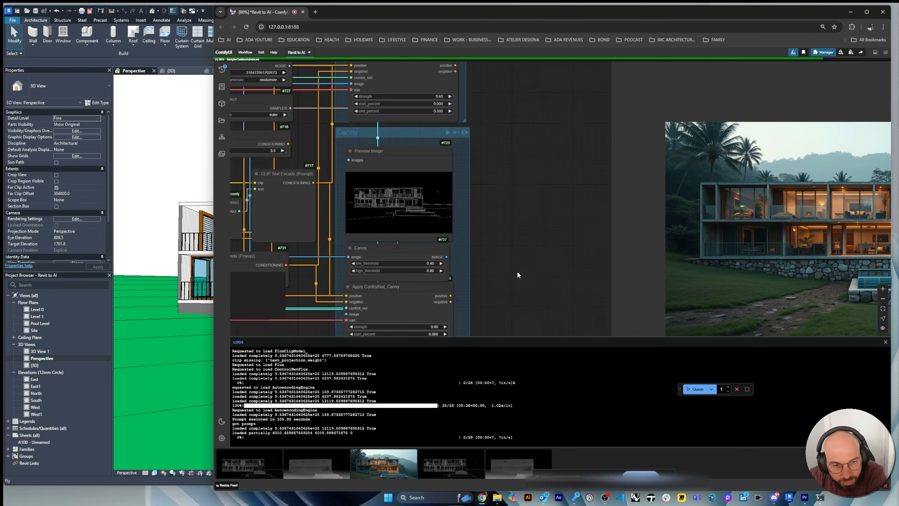
scroll(486, 246, "down", 2)
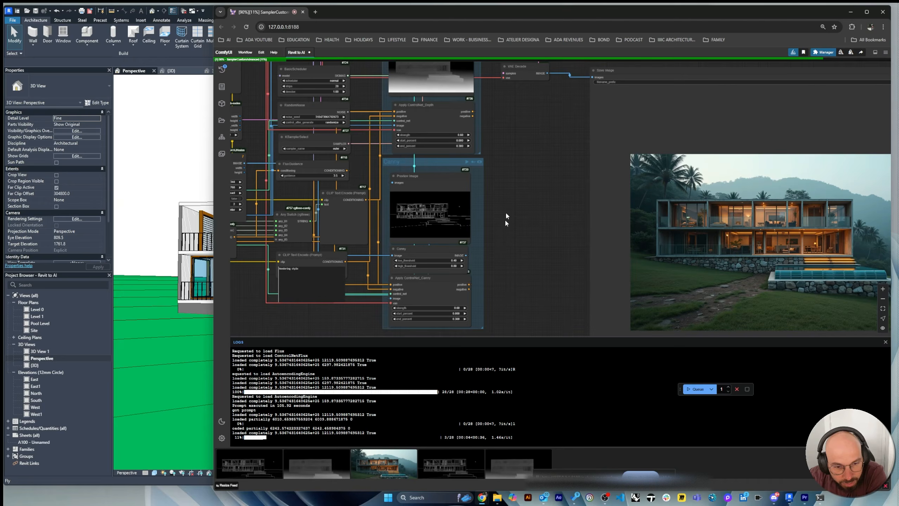
Set the strength of the Apply ControlNet_Depth node to 0.70
left_click(460, 135)
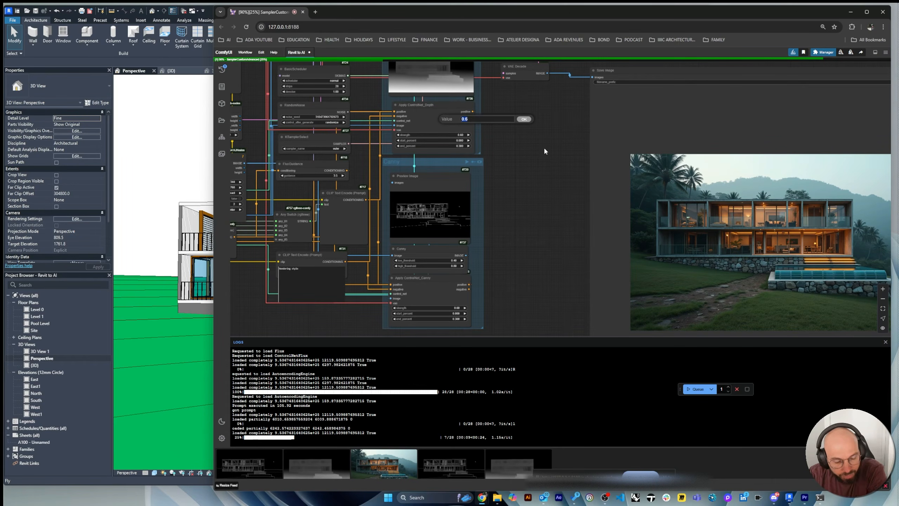
left_click(477, 118)
key("BackSpace")
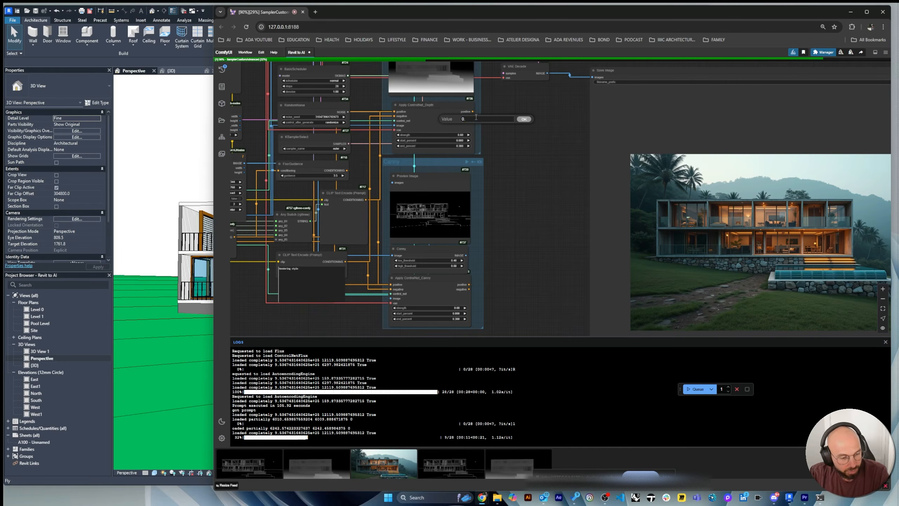
left_click(523, 119)
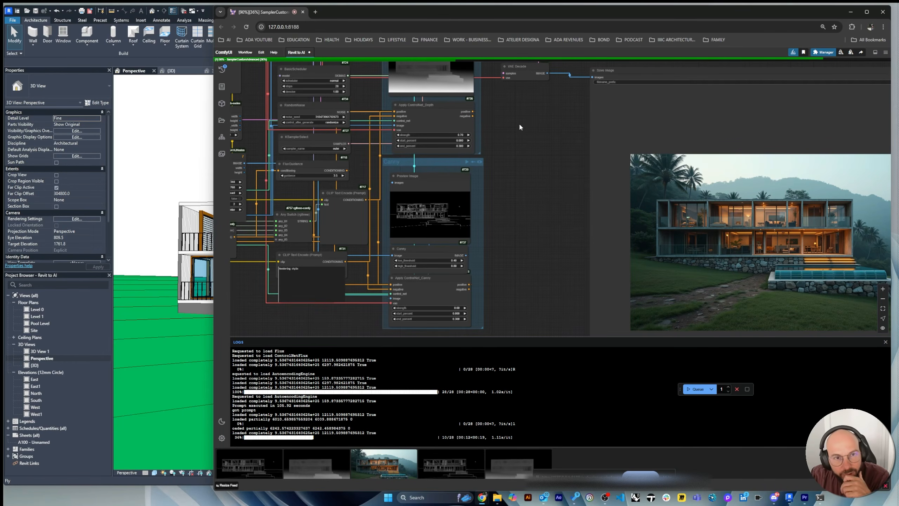
Review the previous render, the depth and Canny previews and the node chain until the queued run finishes
scroll(502, 141, "down", 2)
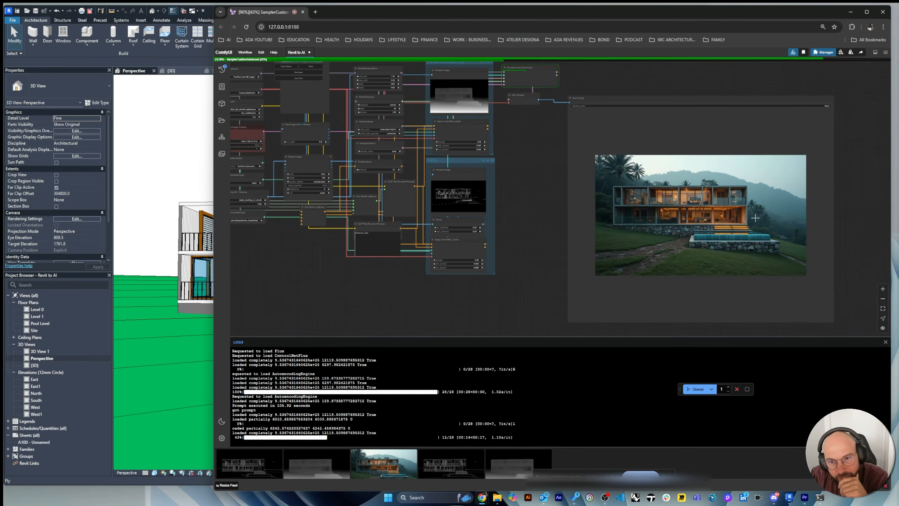
scroll(760, 227, "up", 4)
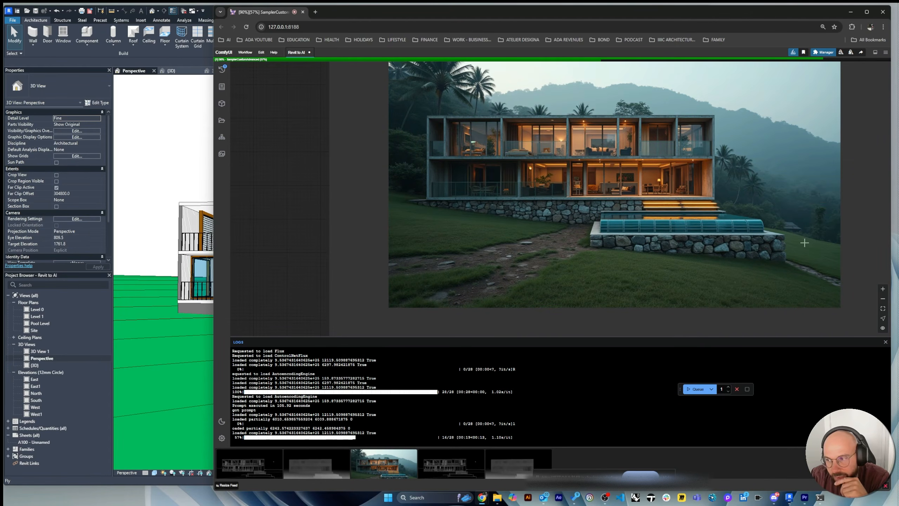
scroll(801, 240, "down", 2)
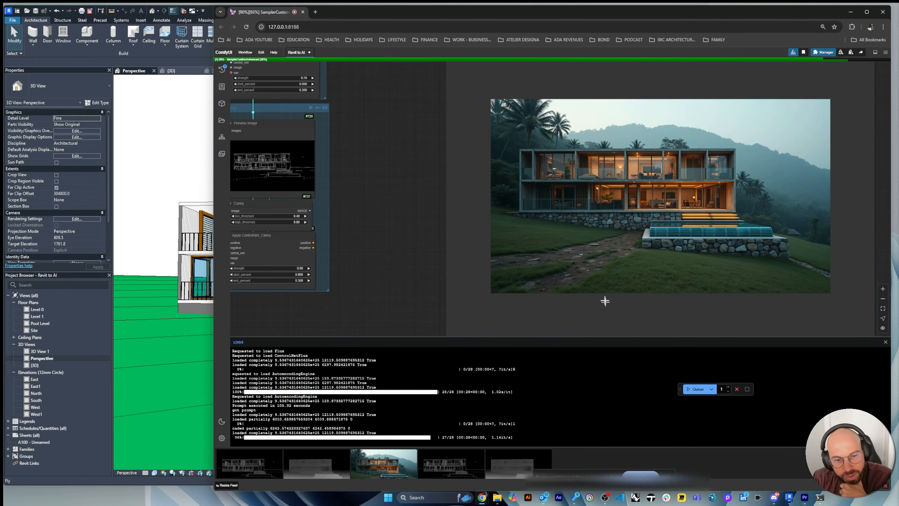
scroll(602, 299, "down", 3)
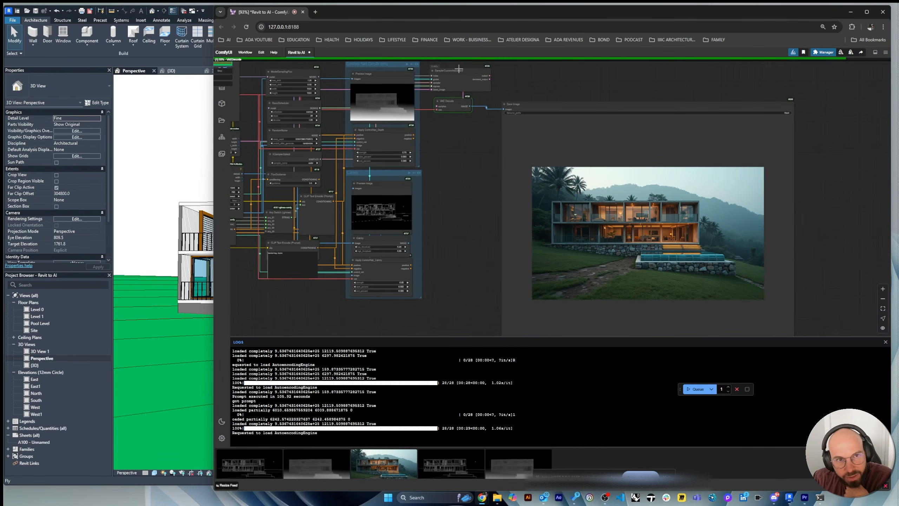
scroll(457, 79, "up", 3)
middle_click_drag(451, 85, 455, 91)
scroll(462, 103, "down", 2)
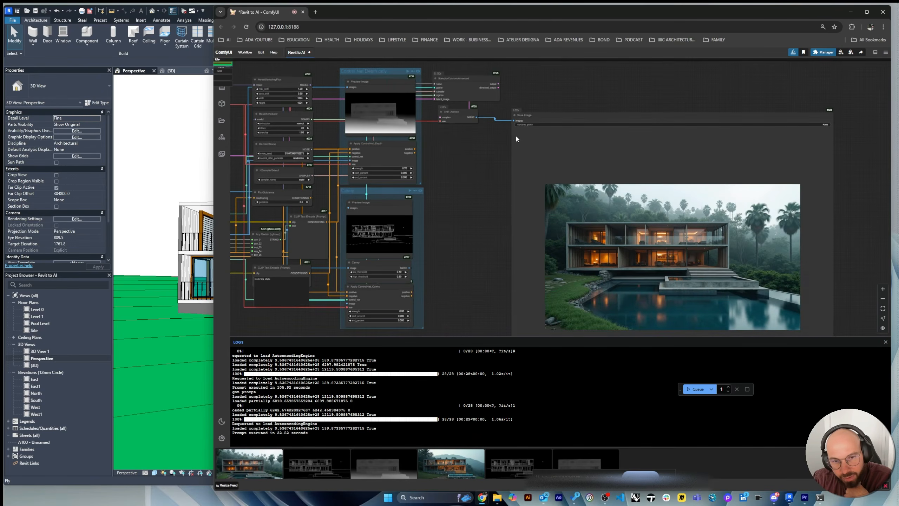
Inspect the newly generated render's facade, wall cladding, balconies and pool in the Save Image node
scroll(615, 257, "up", 4)
scroll(543, 258, "up", 2)
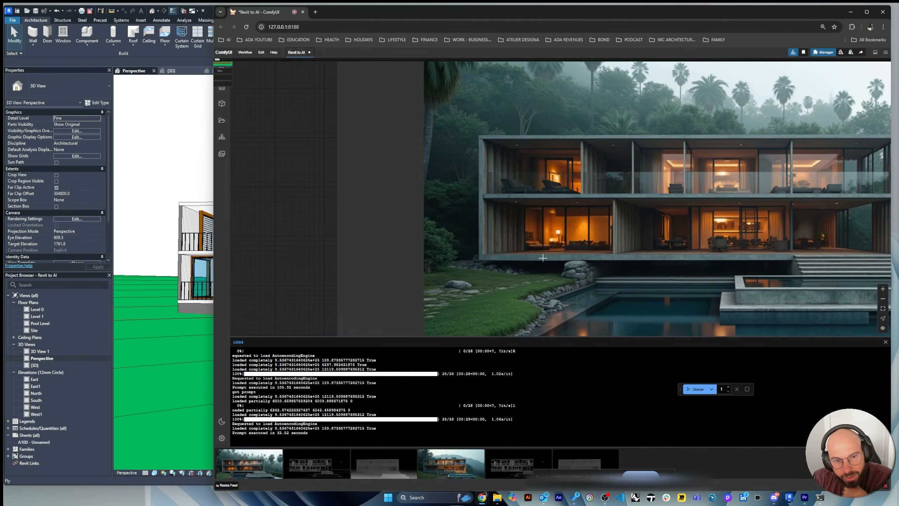
scroll(543, 258, "down", 3)
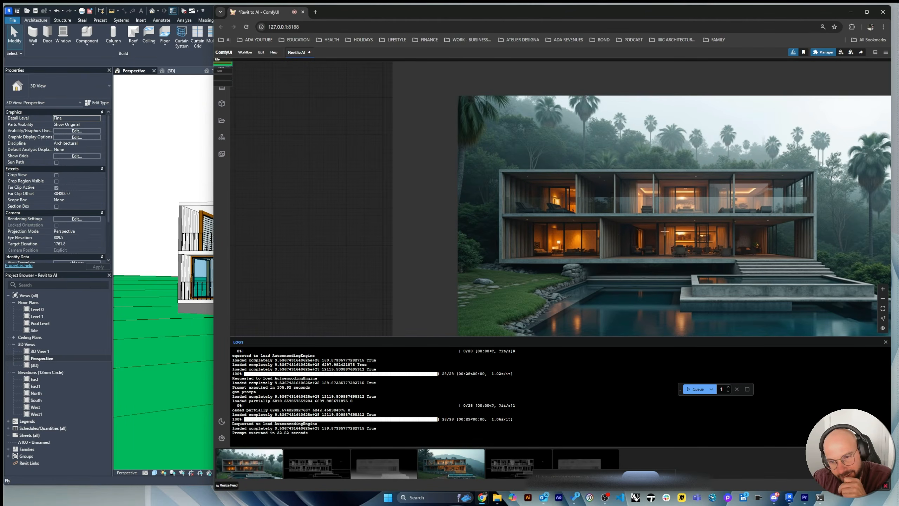
scroll(509, 248, "up", 3)
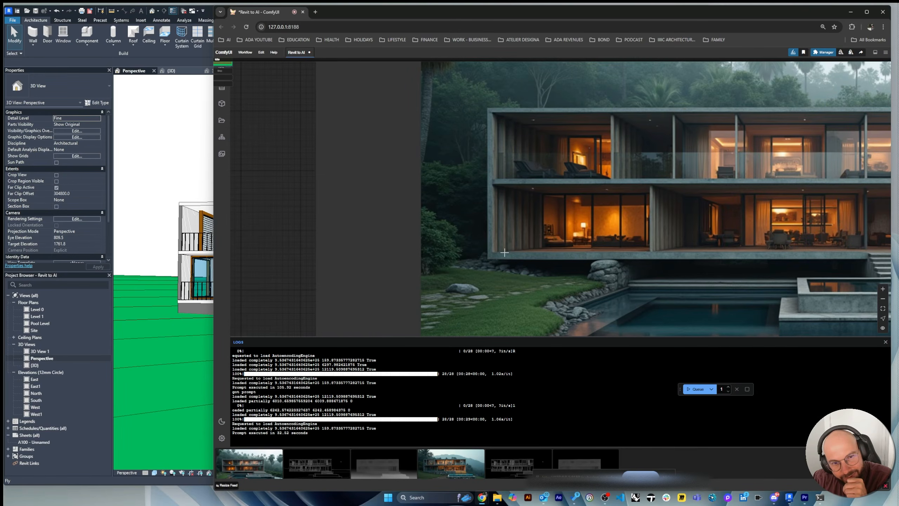
scroll(512, 211, "up", 2)
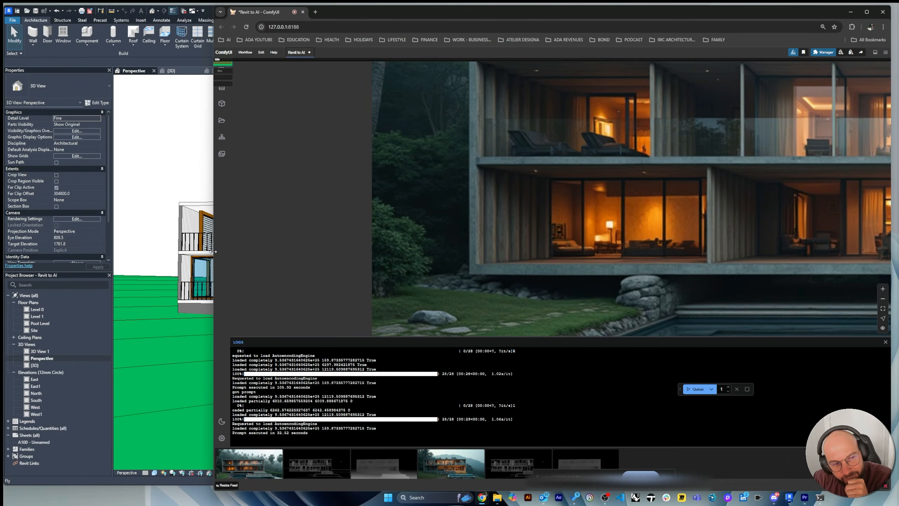
Narrow the browser window to expose more of the Revit perspective, and compare the model with the Canny edge preview
left_click_drag(214, 252, 482, 252)
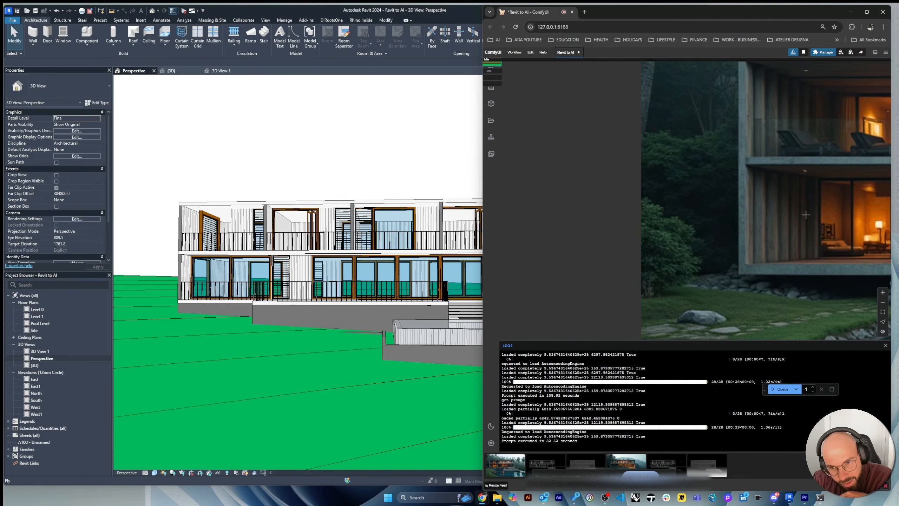
scroll(804, 213, "down", 15)
scroll(681, 201, "up", 15)
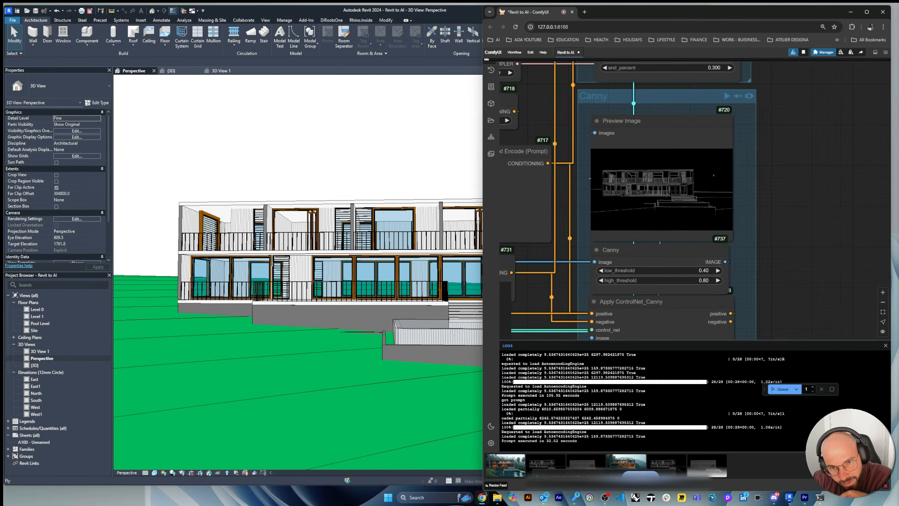
scroll(608, 183, "up", 8)
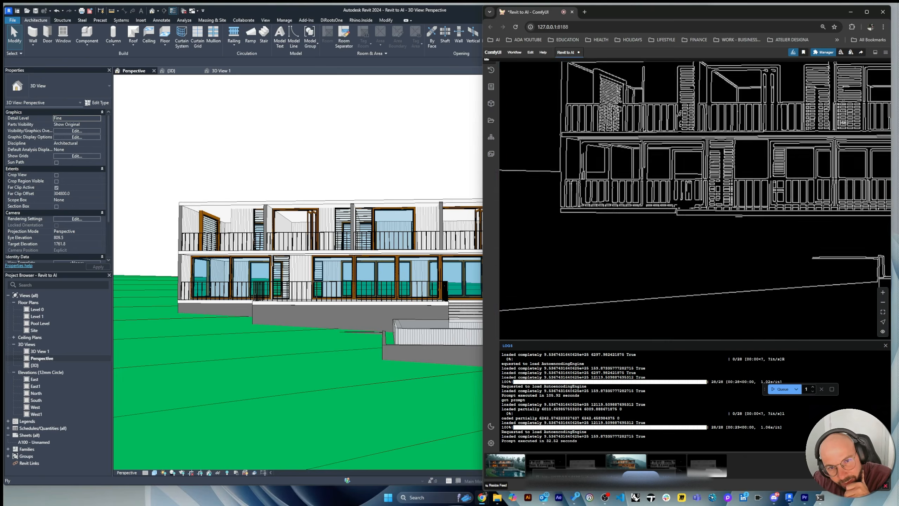
scroll(578, 184, "down", 2)
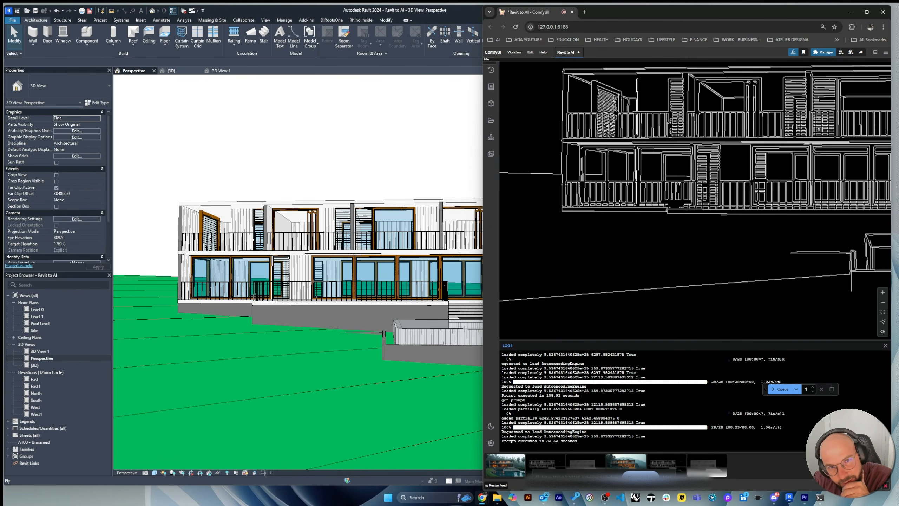
scroll(834, 145, "down", 6)
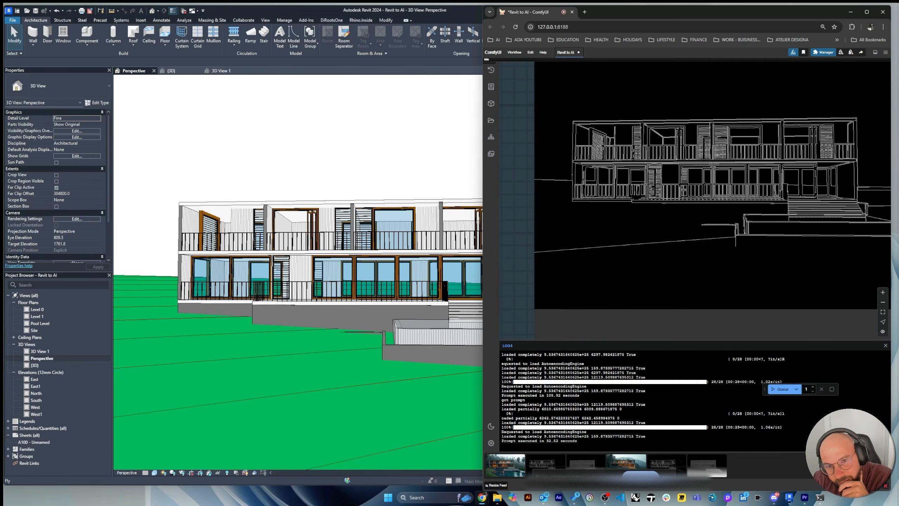
Return from the Canny preview to the latest render and examine its facade corner beside the Revit model
scroll(571, 186, "down", 10)
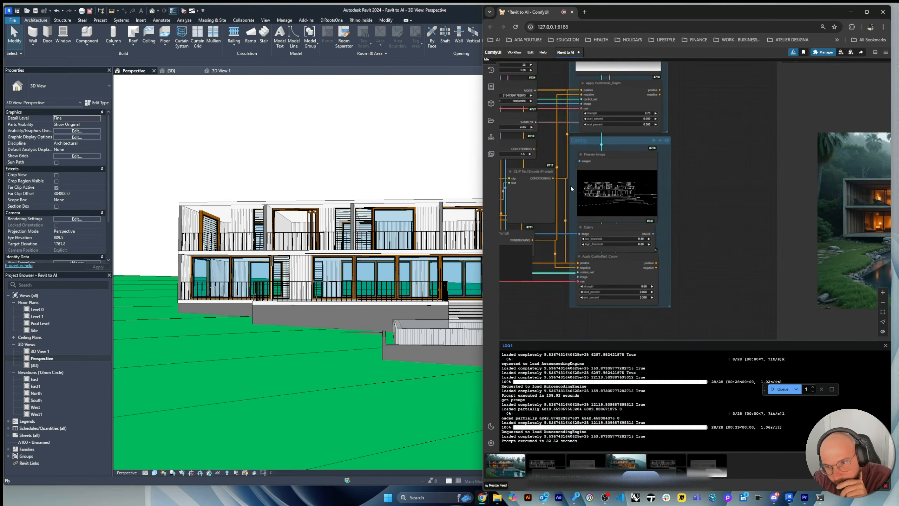
scroll(570, 185, "down", 1)
scroll(855, 212, "up", 11)
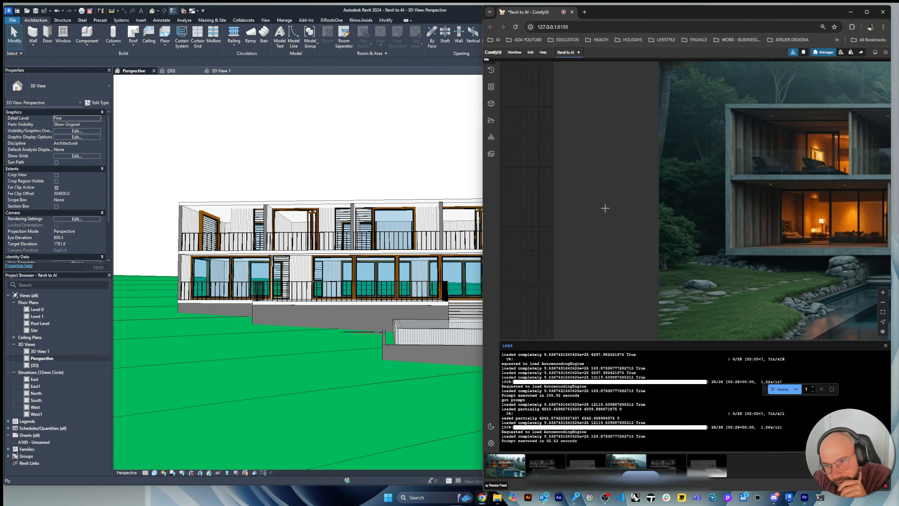
Mark up the render with paired vertical lines at the building's left end on both storeys, plus a small viewing symbol beside them
scroll(619, 206, "down", 3)
scroll(804, 165, "up", 6)
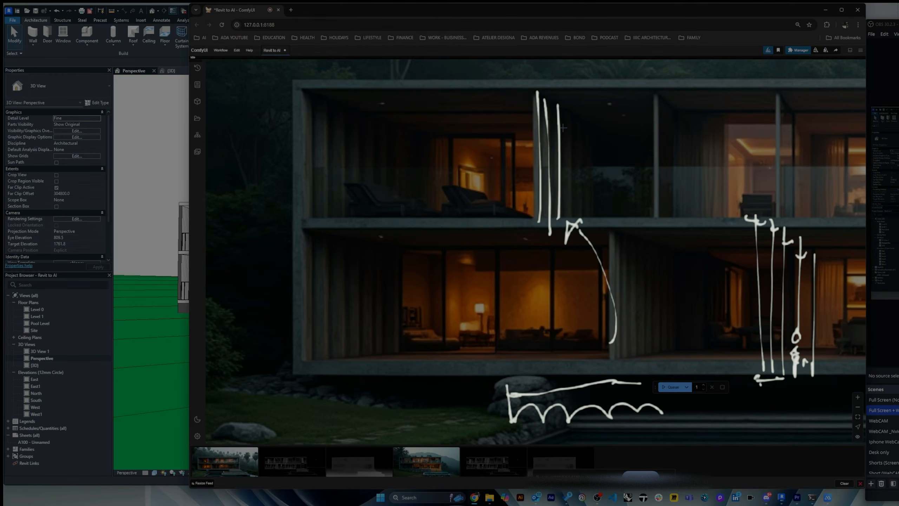
mouse_move(282, 229)
left_mouse_down()
mouse_move(303, 212)
mouse_move(292, 228)
left_mouse_up()
left_click_drag(325, 124, 333, 214)
left_click_drag(323, 114, 327, 217)
left_click_drag(306, 109, 314, 218)
left_click_drag(313, 224, 340, 225)
mouse_move(336, 218)
left_mouse_down()
mouse_move(344, 219)
mouse_move(320, 244)
mouse_move(322, 359)
left_mouse_up()
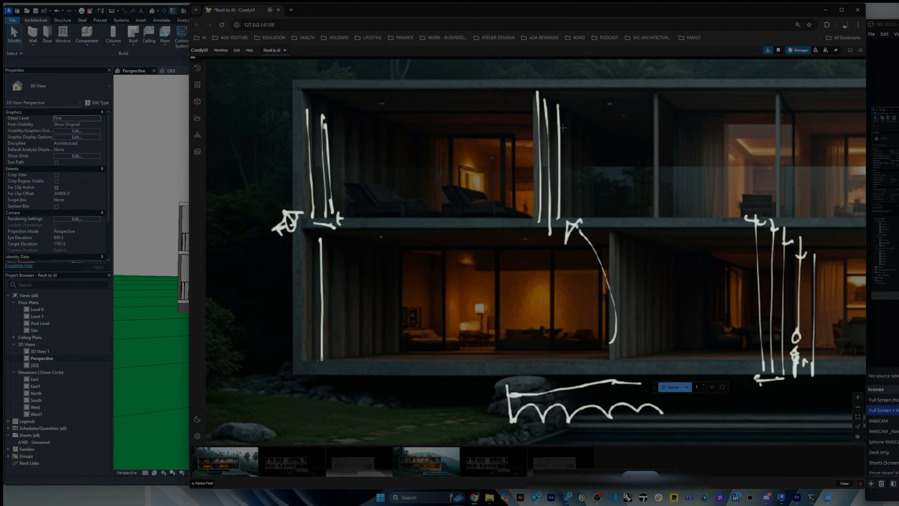
left_click_drag(331, 241, 332, 372)
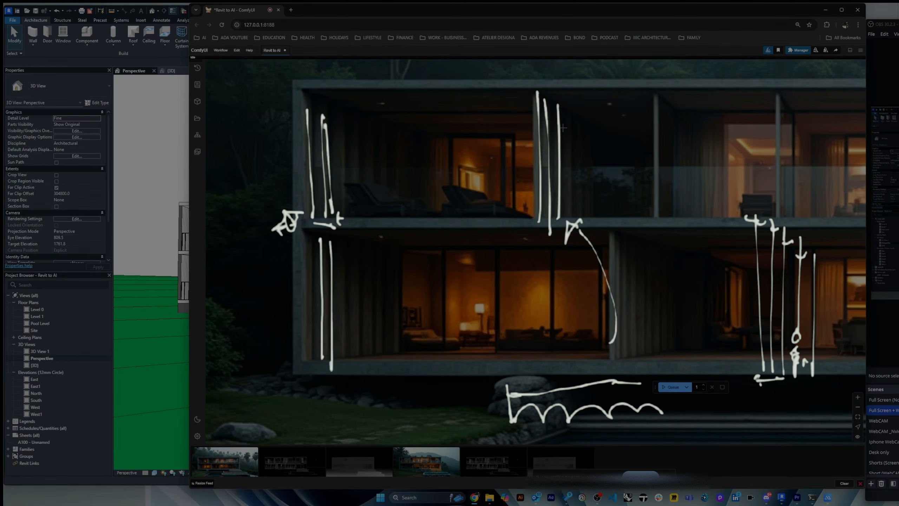
Sketch a corner detail with parallel uprights and slanted receding top edges below the building
left_click_drag(318, 468, 319, 505)
mouse_move(318, 471)
left_mouse_down()
mouse_move(334, 455)
mouse_move(384, 442)
left_mouse_up()
mouse_move(318, 462)
left_mouse_down()
mouse_move(308, 461)
mouse_move(312, 504)
mouse_move(320, 451)
mouse_move(370, 436)
mouse_move(327, 505)
mouse_move(377, 454)
left_mouse_up()
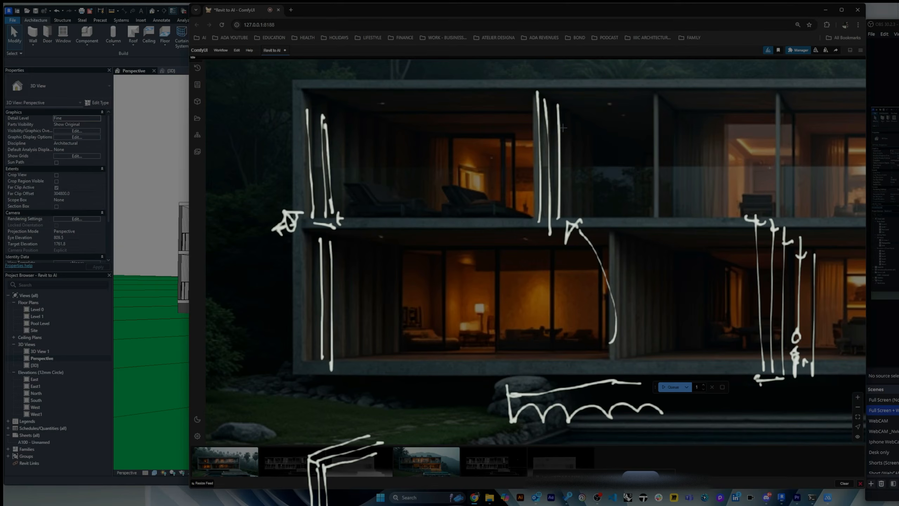
Sketch a row of four upright fin panels beside the building, with a standing figure and a sightline arrow through them
mouse_move(192, 345)
left_mouse_down()
mouse_move(198, 439)
mouse_move(213, 423)
mouse_move(215, 439)
left_mouse_up()
mouse_move(201, 364)
left_mouse_down()
mouse_move(207, 346)
mouse_move(214, 429)
mouse_move(241, 406)
left_mouse_up()
left_click_drag(240, 421, 241, 449)
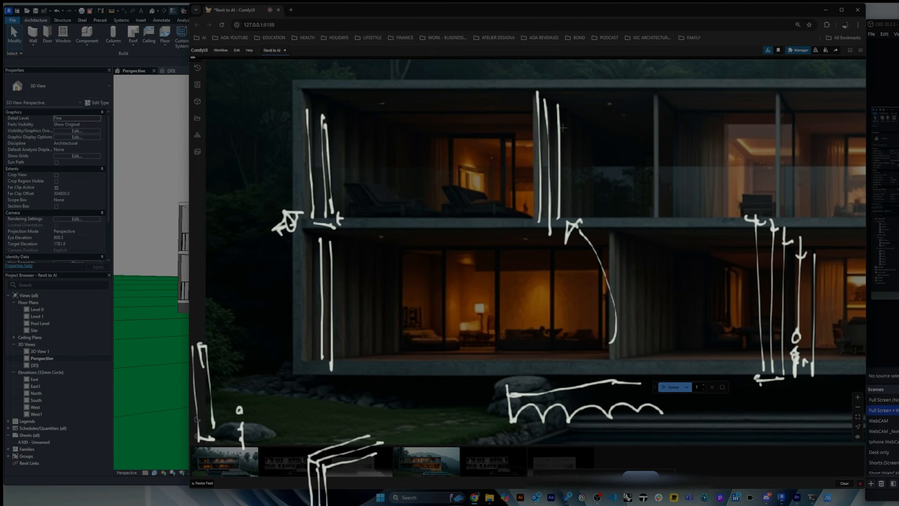
mouse_move(161, 339)
left_mouse_down()
mouse_move(170, 428)
mouse_move(186, 445)
left_mouse_up()
mouse_move(127, 332)
left_mouse_down()
mouse_move(139, 420)
mouse_move(153, 425)
mouse_move(142, 439)
mouse_move(138, 412)
left_mouse_up()
mouse_move(101, 337)
left_mouse_down()
mouse_move(110, 445)
mouse_move(91, 345)
mouse_move(102, 338)
left_mouse_up()
mouse_move(238, 421)
left_mouse_down()
mouse_move(184, 396)
mouse_move(187, 412)
left_mouse_up()
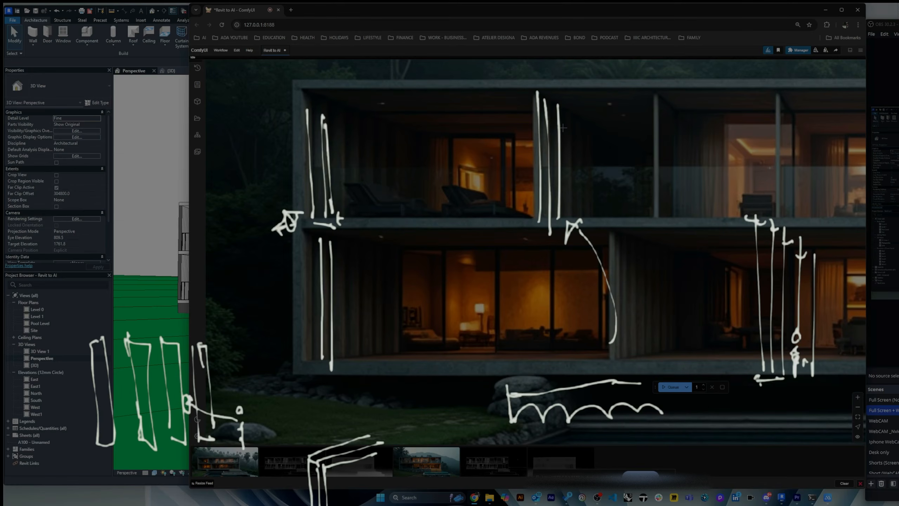
Draw a seated and a standing figure in the ground-floor room, with a line above them aimed at the facade's left end
mouse_move(392, 322)
left_mouse_down()
mouse_move(390, 359)
mouse_move(368, 363)
mouse_move(391, 351)
left_mouse_up()
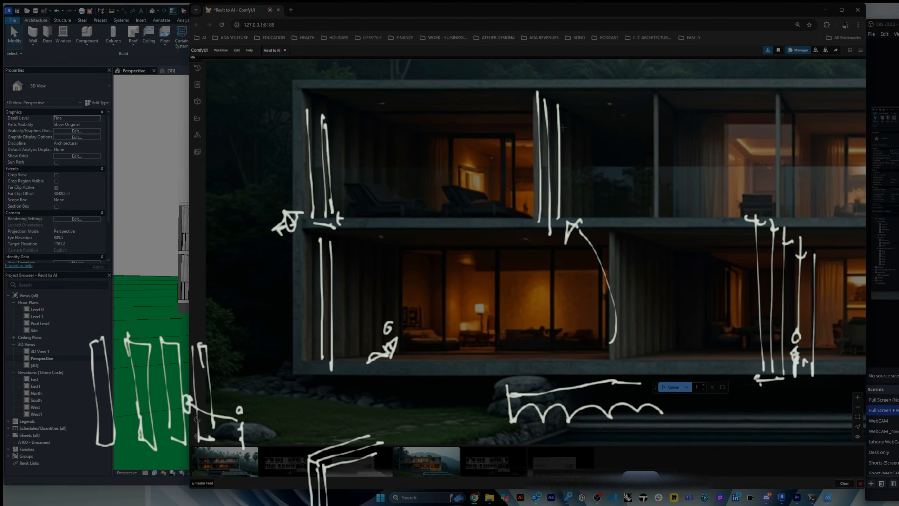
mouse_move(444, 311)
left_mouse_down()
mouse_move(436, 314)
mouse_move(445, 316)
left_mouse_up()
mouse_move(440, 327)
left_mouse_down()
mouse_move(445, 358)
mouse_move(440, 342)
left_mouse_up()
mouse_move(421, 310)
left_mouse_down()
mouse_move(357, 310)
mouse_move(351, 300)
left_mouse_up()
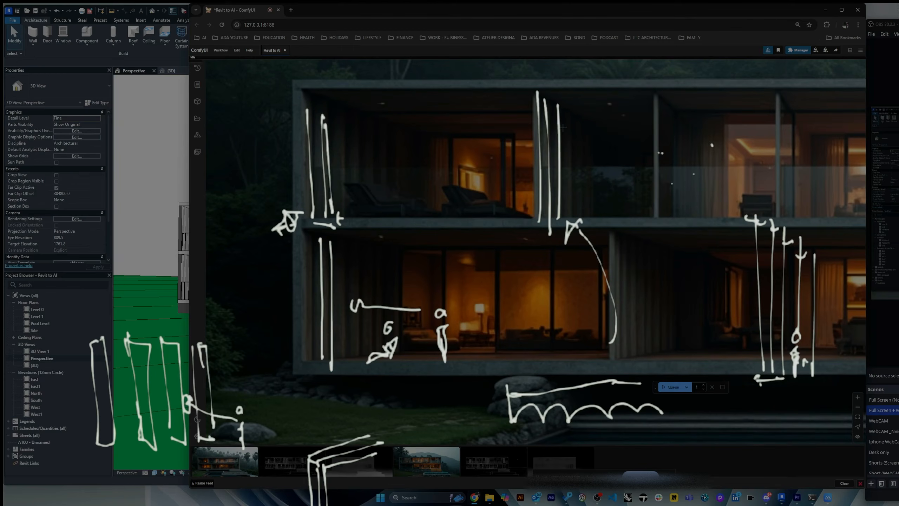
Trace the two slender upper-storey columns in the middle of the facade with vertical strokes
left_click_drag(662, 103, 663, 203)
left_click_drag(666, 103, 666, 214)
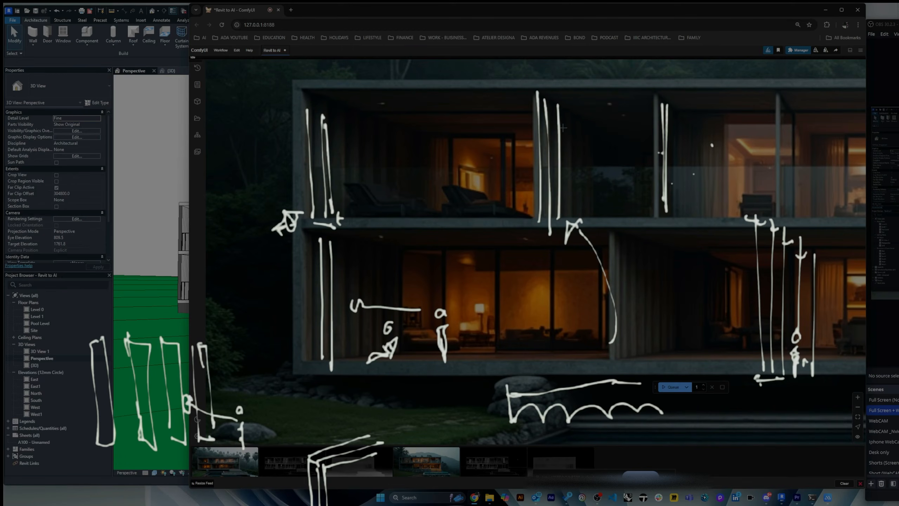
left_click_drag(787, 107, 782, 216)
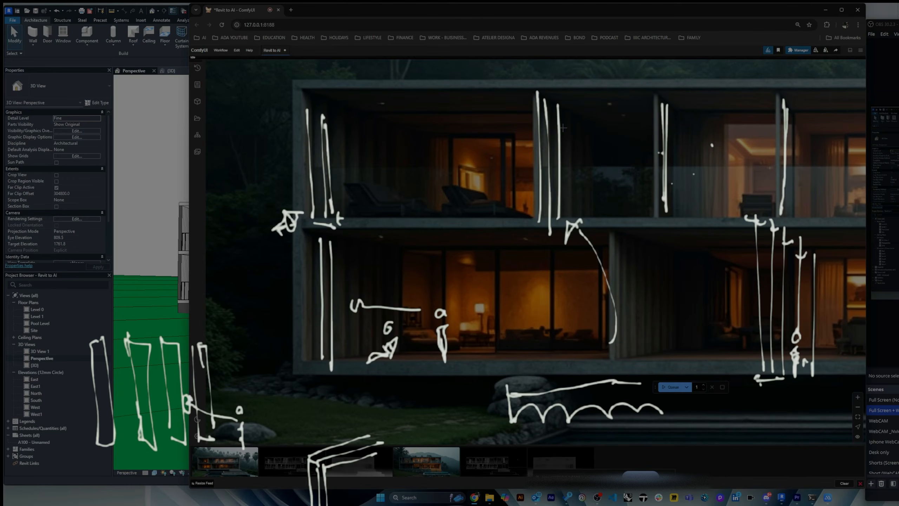
mouse_move(736, 103)
left_mouse_down()
mouse_move(767, 124)
mouse_move(765, 132)
left_mouse_up()
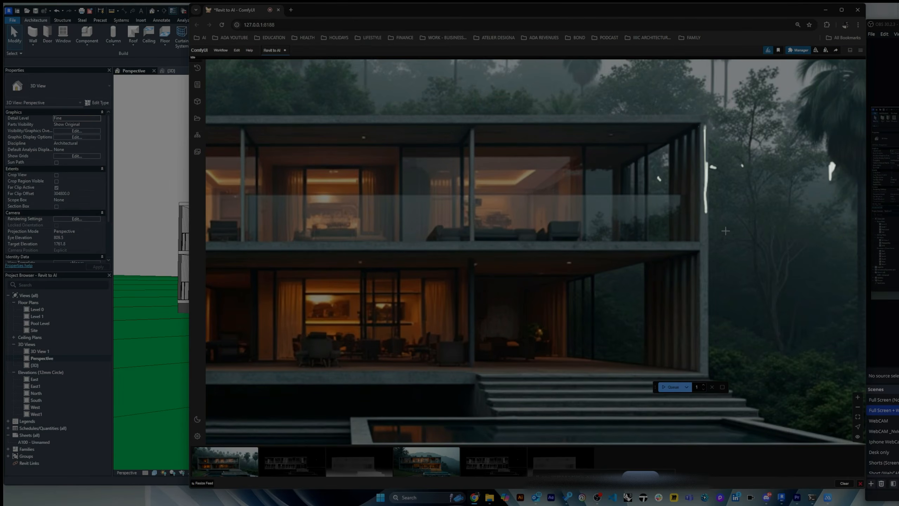
Mark vertical fins at the upper storey's right end, with a seated figure and an arrow looking out through them
mouse_move(704, 141)
left_mouse_down()
mouse_move(705, 258)
mouse_move(692, 122)
mouse_move(690, 263)
left_mouse_up()
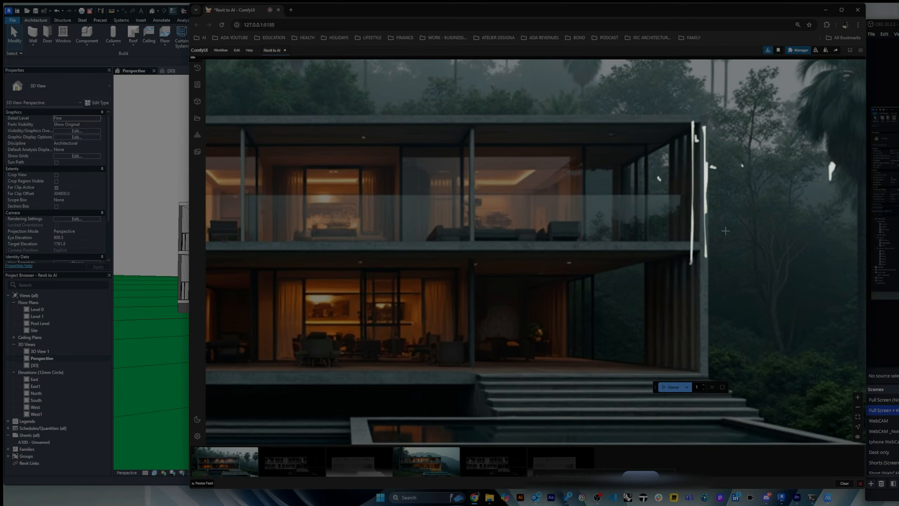
mouse_move(671, 138)
left_mouse_down()
mouse_move(676, 250)
mouse_move(677, 173)
mouse_move(680, 249)
mouse_move(686, 195)
mouse_move(687, 230)
left_mouse_up()
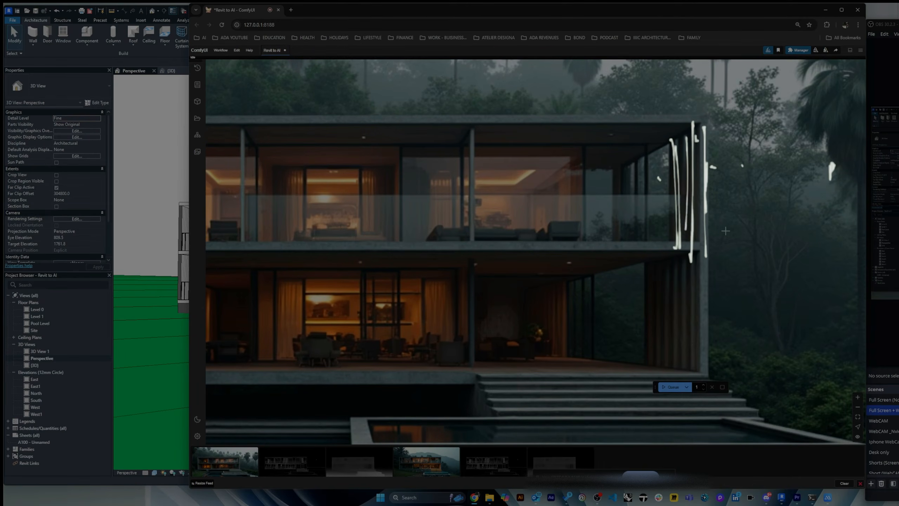
mouse_move(643, 212)
left_mouse_down()
mouse_move(643, 255)
mouse_move(634, 241)
left_mouse_up()
left_click_drag(654, 205, 771, 170)
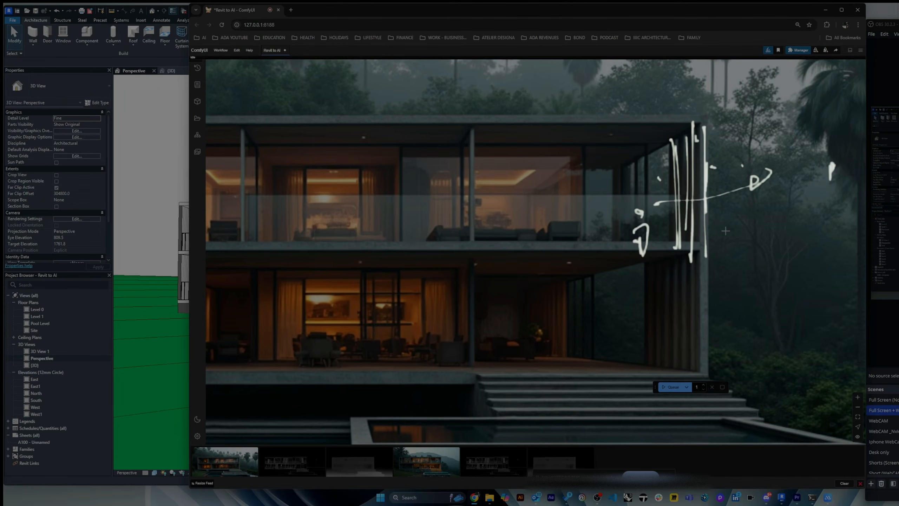
Annotate the ground floor's right end with two figures, an outward view arrow, a vertical edge line and a zigzag screen
mouse_move(645, 333)
left_mouse_down()
mouse_move(641, 365)
mouse_move(664, 376)
mouse_move(661, 385)
mouse_move(671, 332)
mouse_move(748, 304)
mouse_move(732, 305)
mouse_move(704, 374)
left_mouse_up()
left_click(664, 342)
left_click_drag(698, 275, 701, 387)
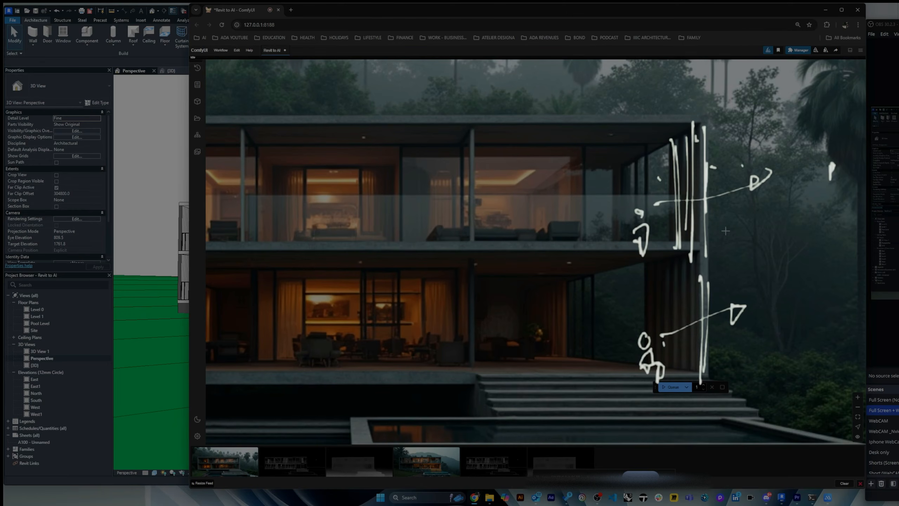
mouse_move(559, 307)
left_mouse_down()
mouse_move(596, 269)
mouse_move(616, 286)
mouse_move(642, 269)
mouse_move(642, 330)
left_mouse_up()
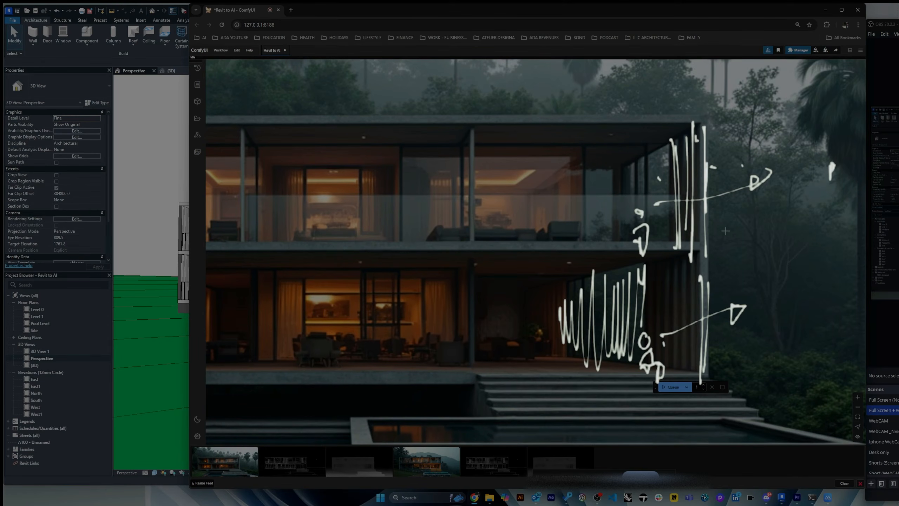
left_click_drag(537, 337, 537, 346)
mouse_move(535, 353)
left_mouse_down()
mouse_move(529, 360)
mouse_move(551, 368)
left_mouse_up()
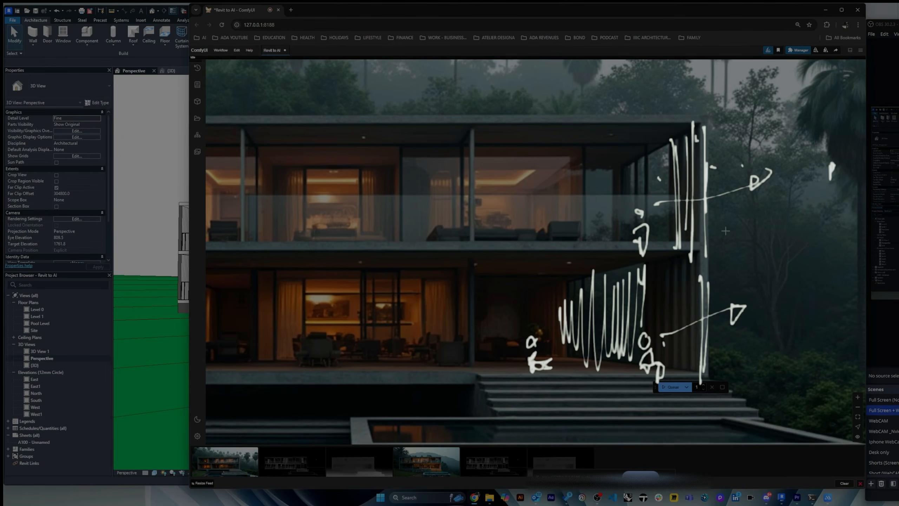
Draw a row of short vertical balusters along the upper-storey balcony, with a long arrow pointing down to them
left_click_drag(553, 214, 596, 133)
mouse_move(554, 216)
left_mouse_down()
mouse_move(546, 226)
mouse_move(544, 220)
left_mouse_up()
mouse_move(515, 203)
left_mouse_down()
mouse_move(515, 239)
mouse_move(533, 235)
left_mouse_up()
left_click_drag(542, 198, 549, 230)
left_click_drag(561, 194, 554, 225)
left_click_drag(571, 192, 571, 223)
left_click_drag(582, 193, 581, 228)
left_click_drag(597, 190, 599, 226)
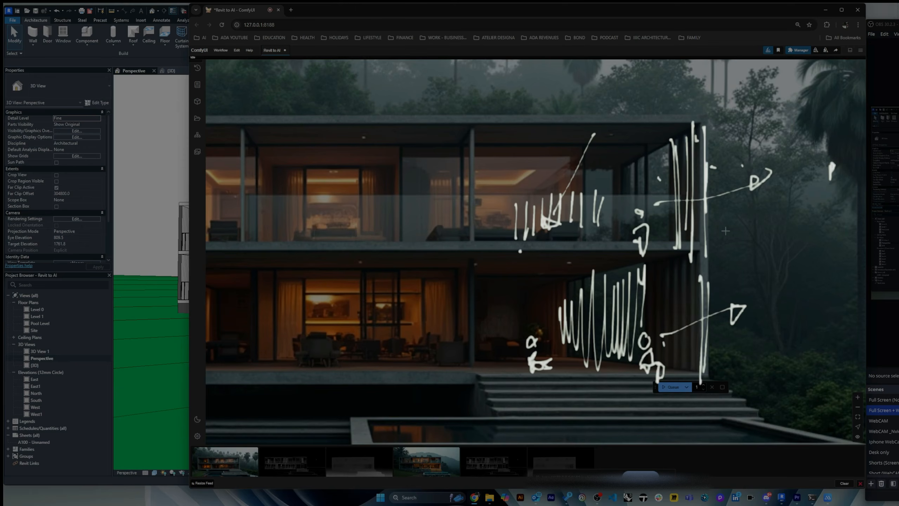
Add a dashed line along the upper slab edge and trace the column below and above it on both storeys
left_click(559, 254)
left_click_drag(581, 251, 601, 248)
left_click_drag(615, 247, 620, 245)
left_click_drag(473, 132, 473, 245)
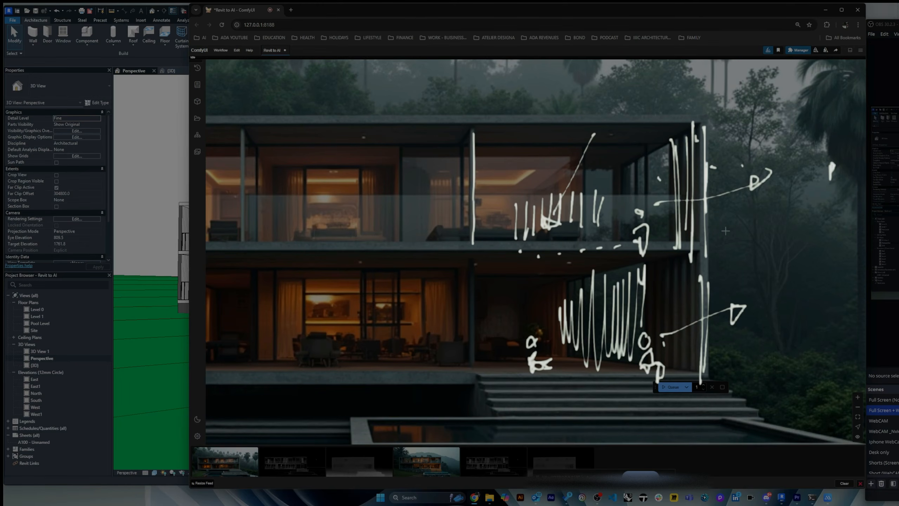
left_click_drag(470, 275, 474, 388)
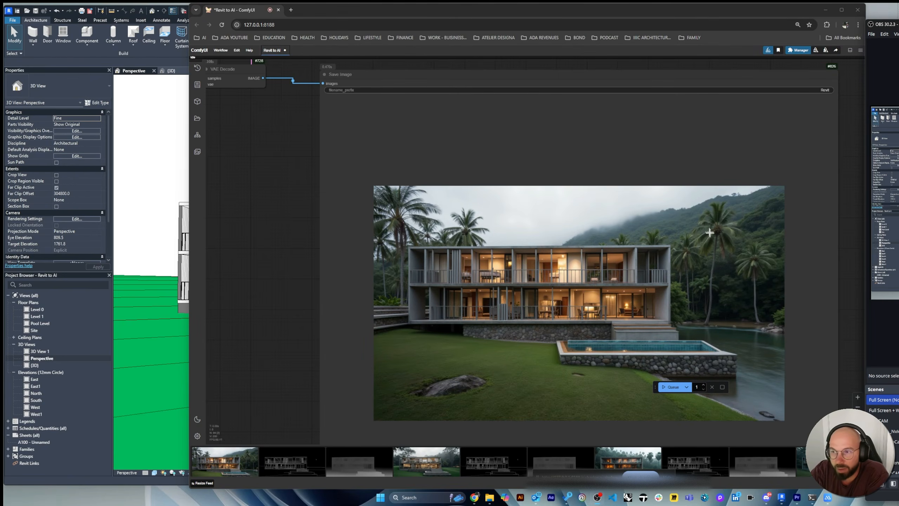
Examine the newly generated render in the Save Image node, checking its vertical fins, balcony railings, stone base and pool
scroll(624, 283, "down", 2)
scroll(624, 283, "up", 3)
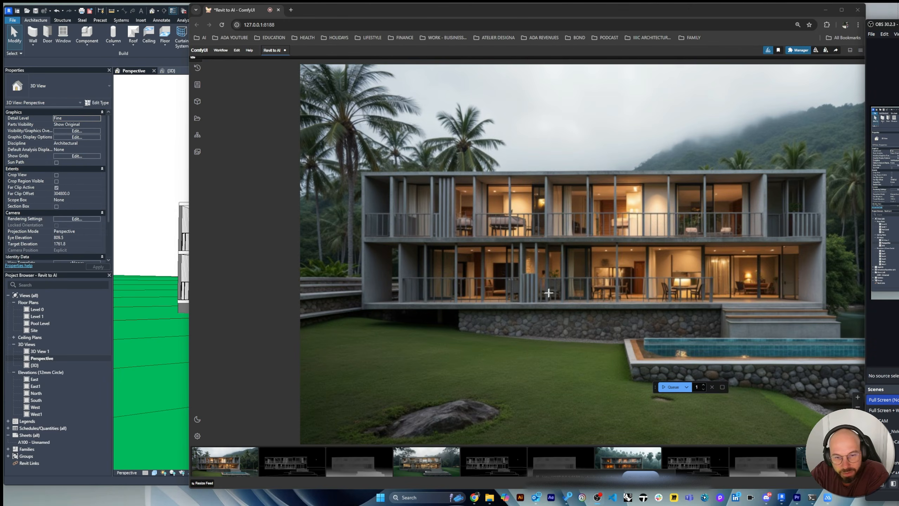
scroll(655, 313, "down", 3)
scroll(749, 350, "up", 5)
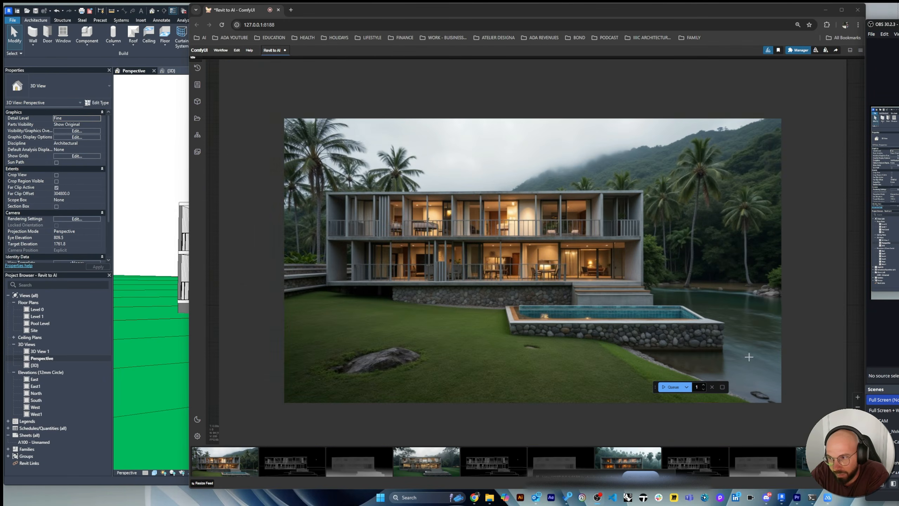
scroll(776, 284, "down", 4)
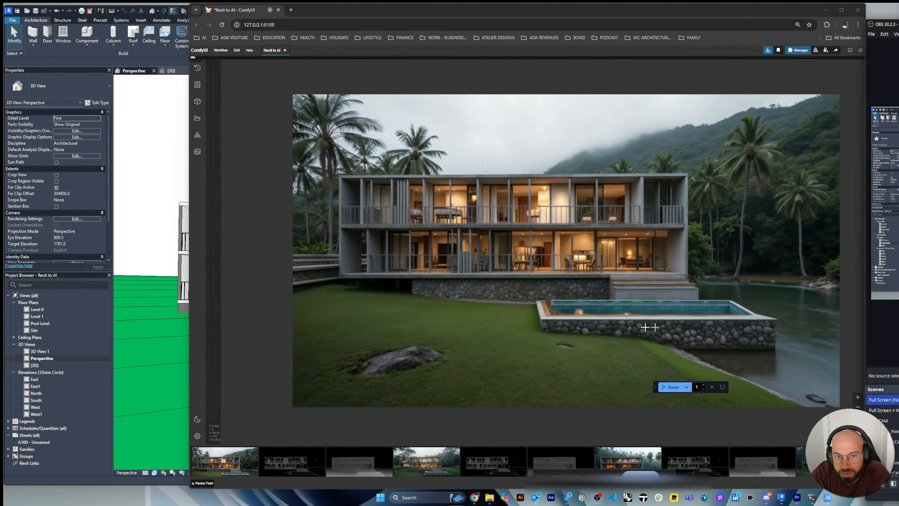
scroll(615, 327, "up", 3)
scroll(615, 328, "down", 3)
scroll(476, 181, "up", 5)
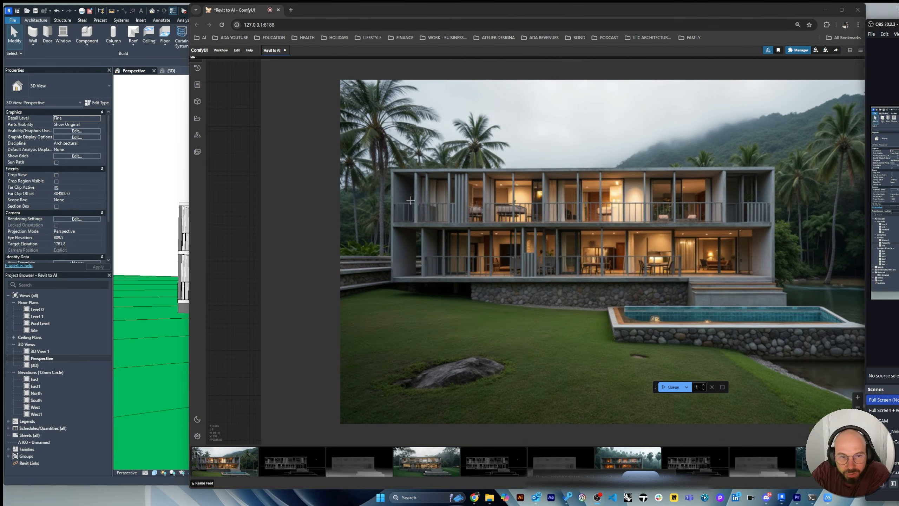
scroll(476, 181, "down", 3)
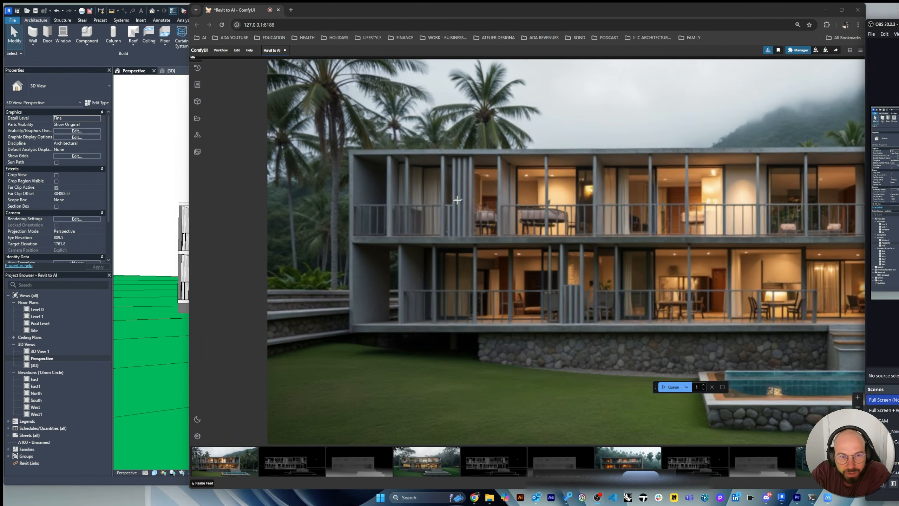
scroll(464, 176, "up", 3)
scroll(460, 178, "up", 2)
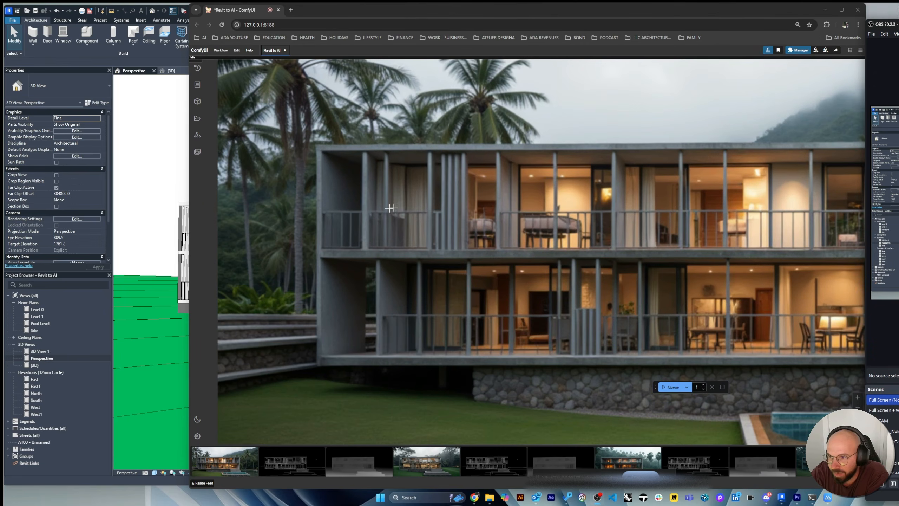
scroll(334, 221, "up", 1)
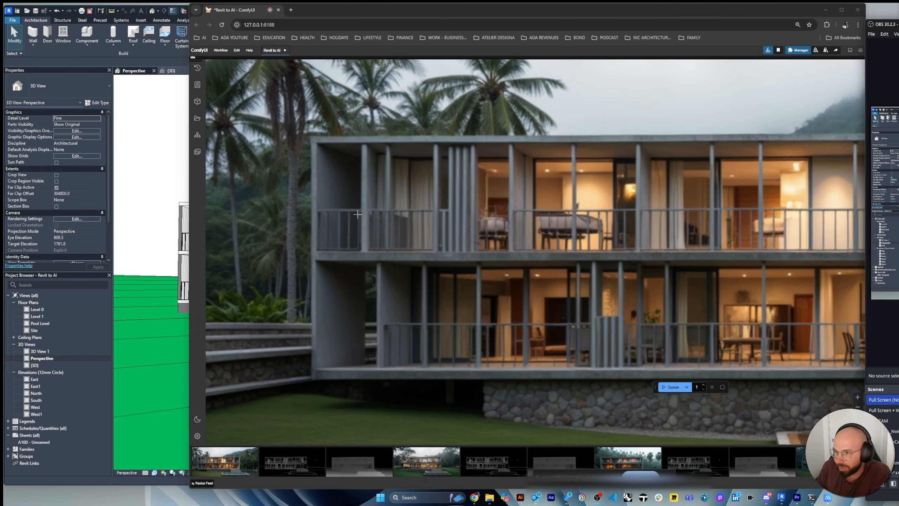